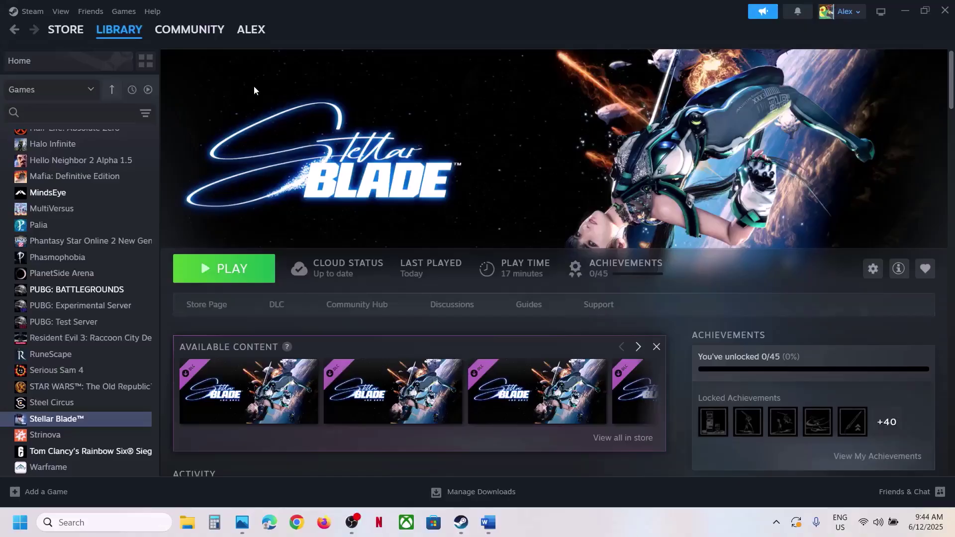
# View Steam's exit option, search Windows for Steam and open the app from the results.
pyautogui.click(31, 11)
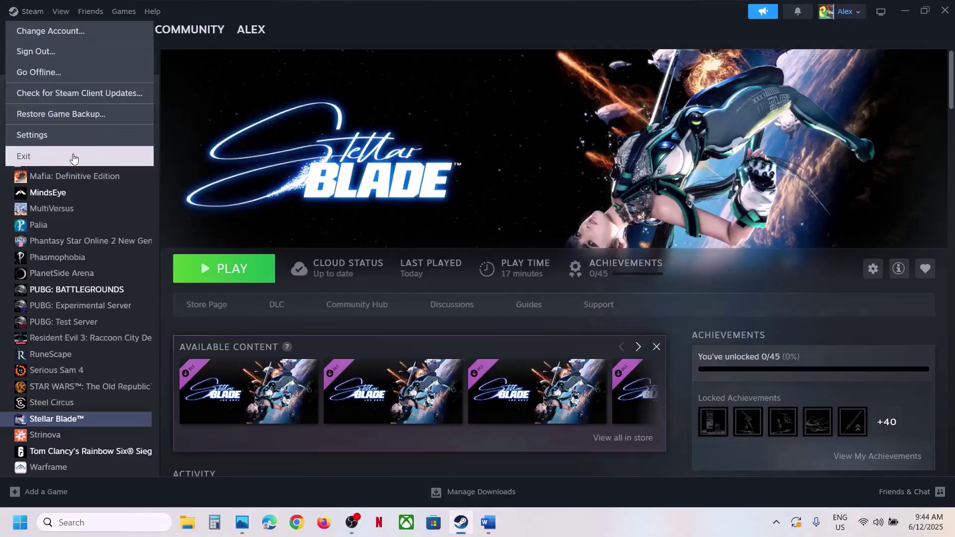
pyautogui.click(80, 522)
pyautogui.write('stea')
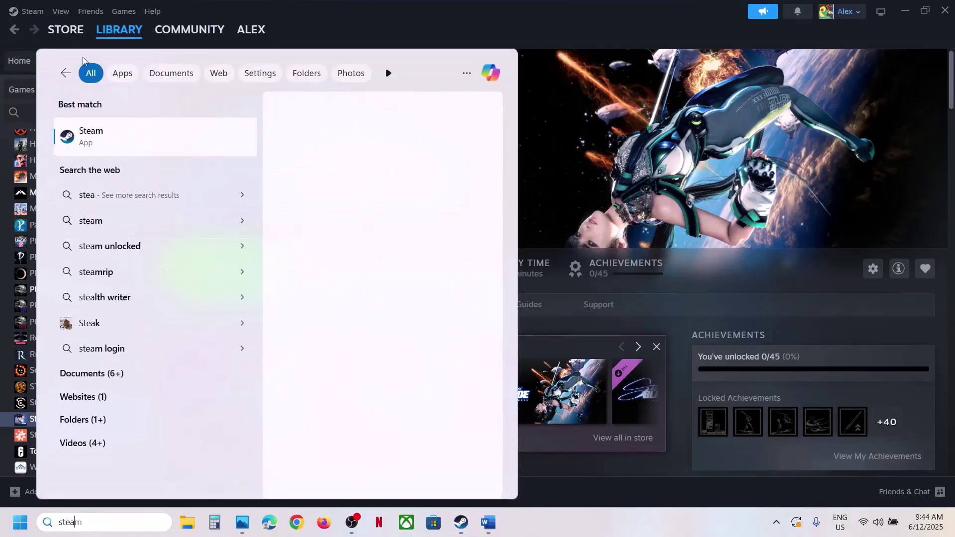
pyautogui.click(202, 139)
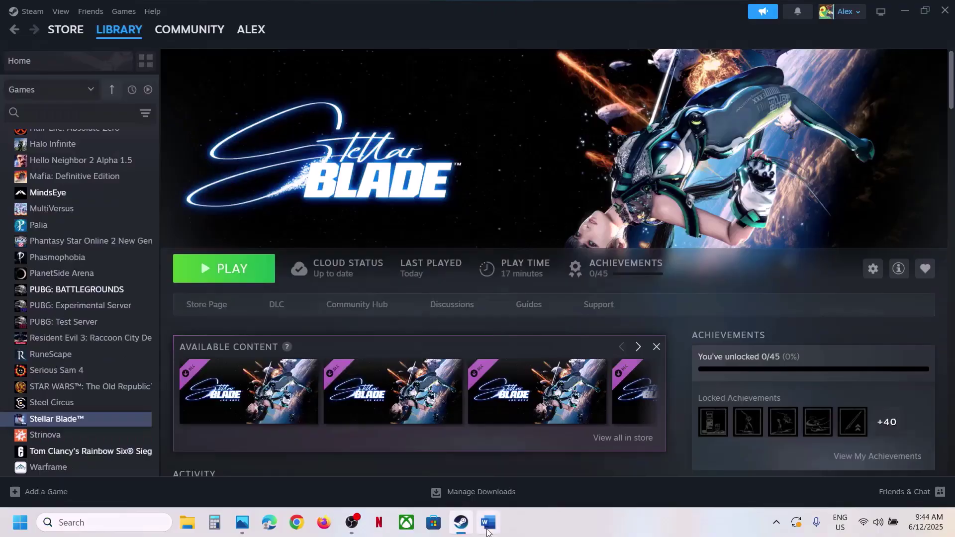
# View the Windows power options for restarting the PC and dismiss them without choosing one.
pyautogui.press('super')
pyautogui.click(362, 479)
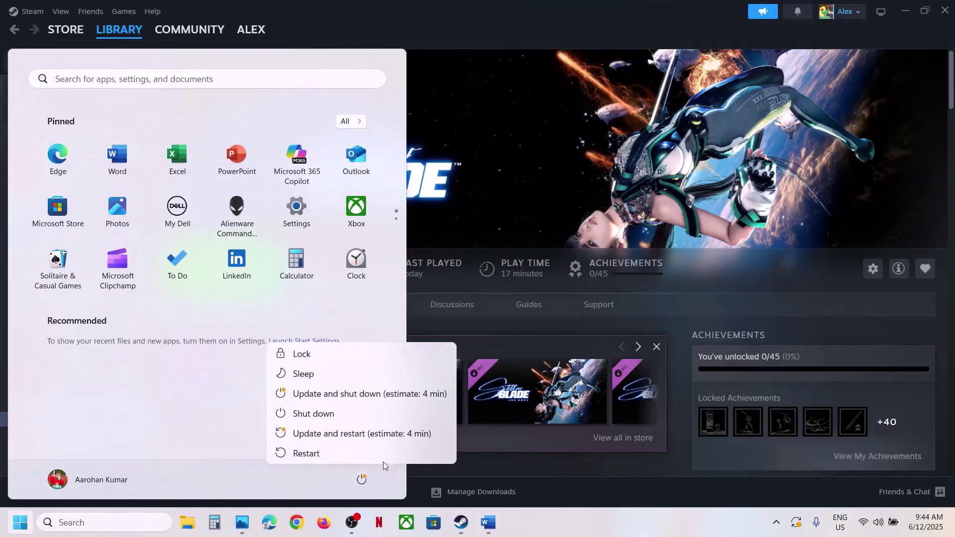
pyautogui.click(568, 128)
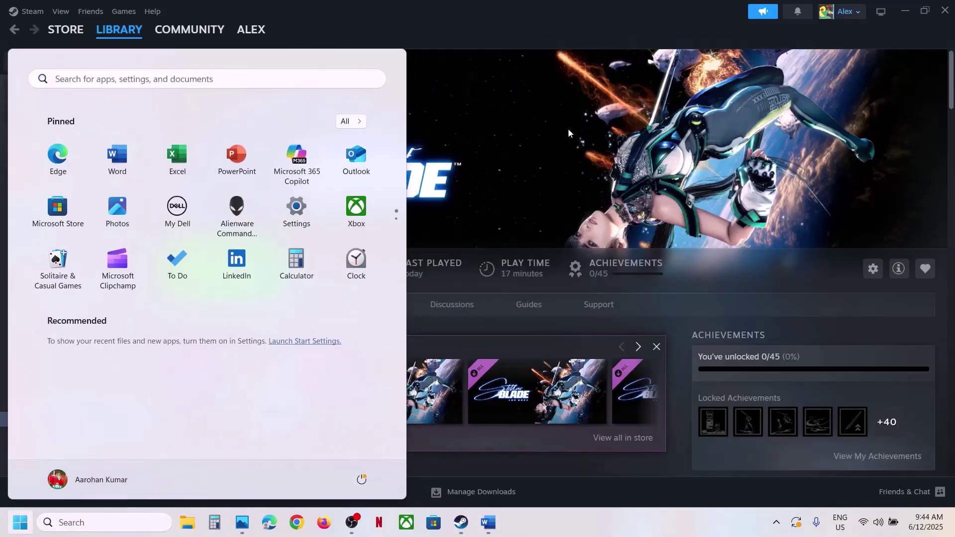
pyautogui.click(568, 130)
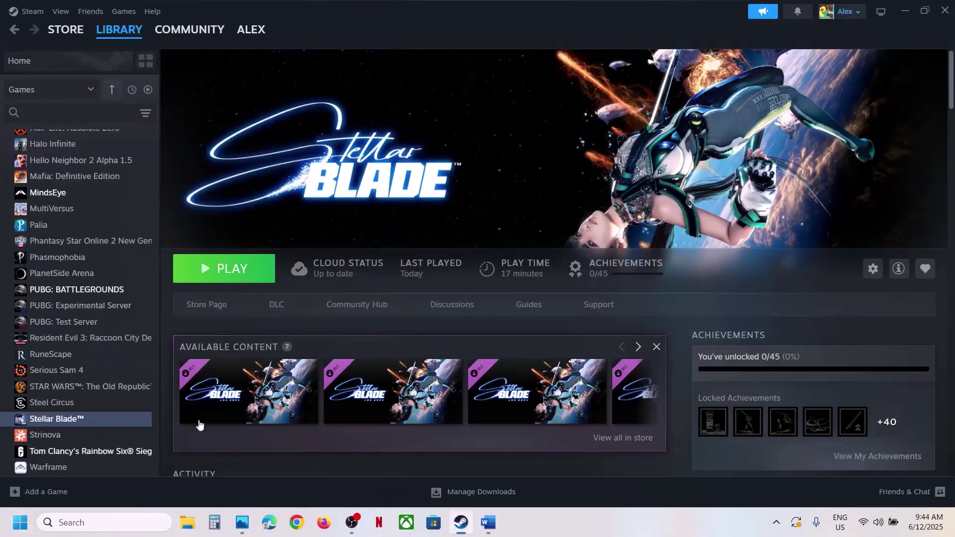
# Switch to the Word document and highlight the Step 2 text "Update the system BIOS".
pyautogui.click(488, 522)
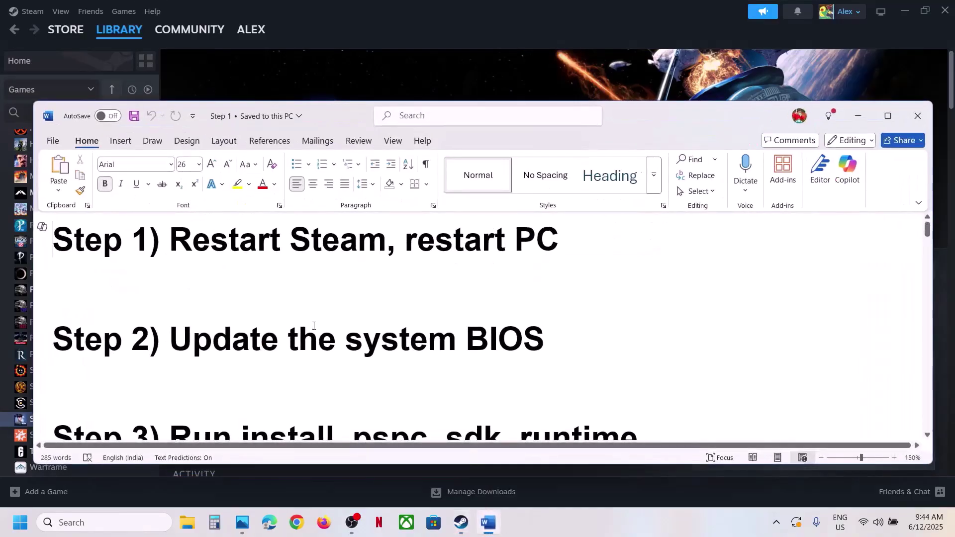
pyautogui.moveTo(199, 344); pyautogui.dragTo(567, 330)
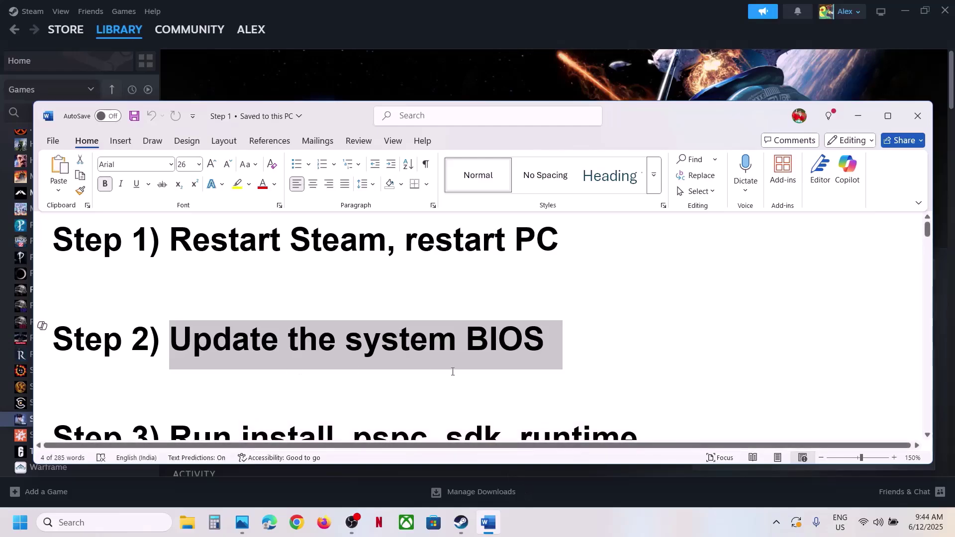
pyautogui.click(558, 528)
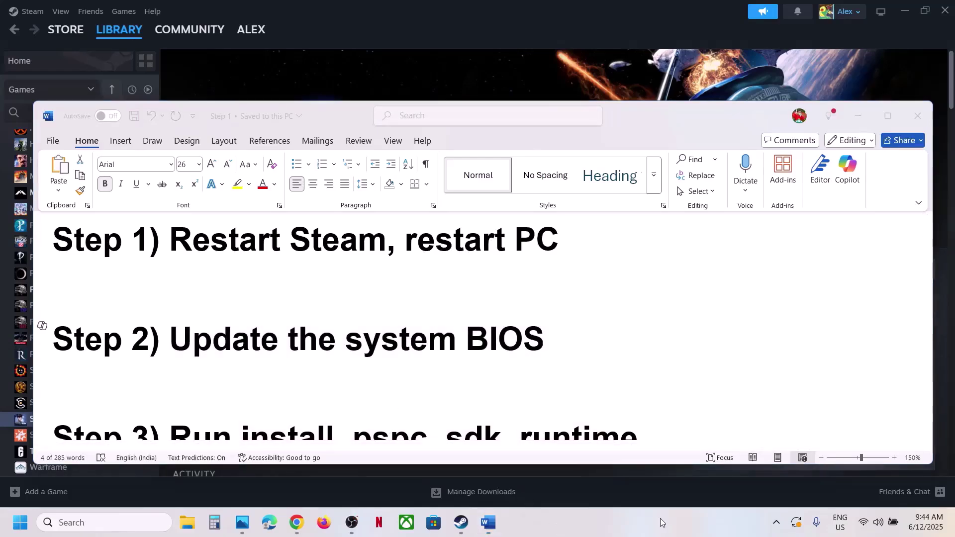
pyautogui.click(253, 341)
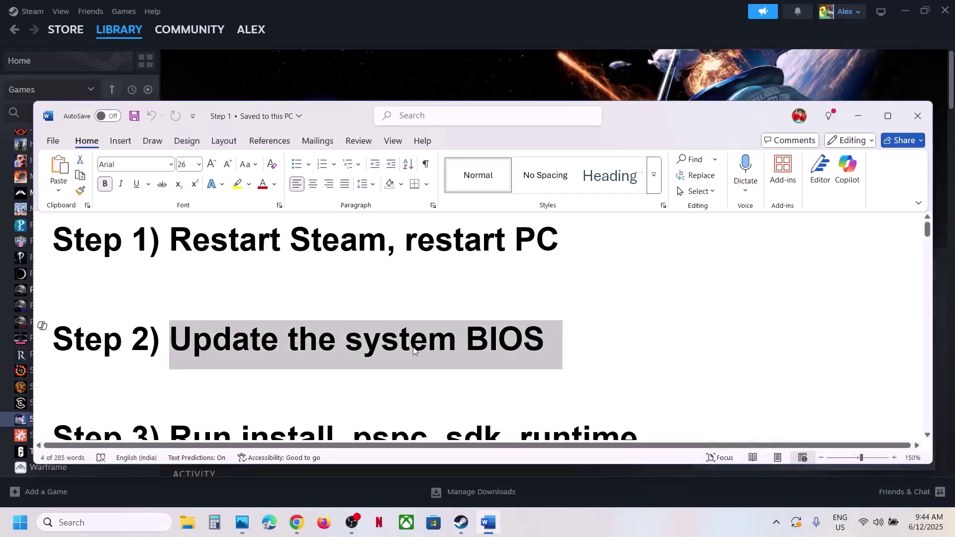
pyautogui.click(428, 348)
pyautogui.moveTo(171, 341); pyautogui.dragTo(657, 365)
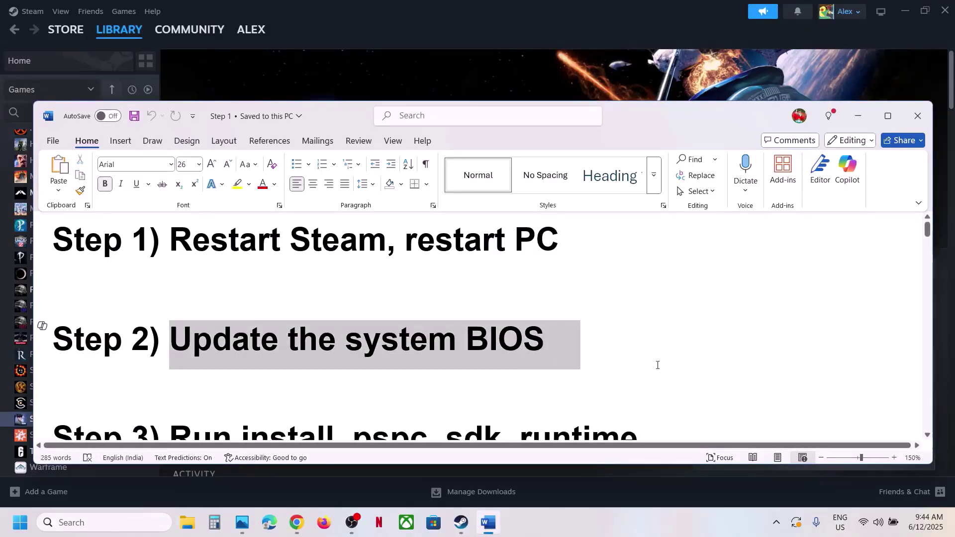
# Switch to Chrome and browse all products on the Dell support page to the Laptops category under Computers.
pyautogui.click(297, 523)
pyautogui.scroll(-5, 603, 293)
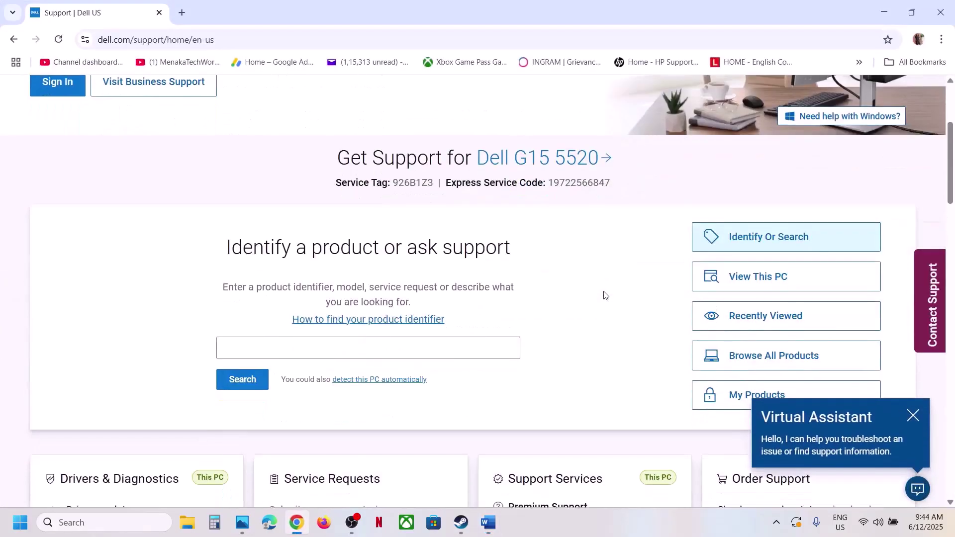
pyautogui.click(774, 293)
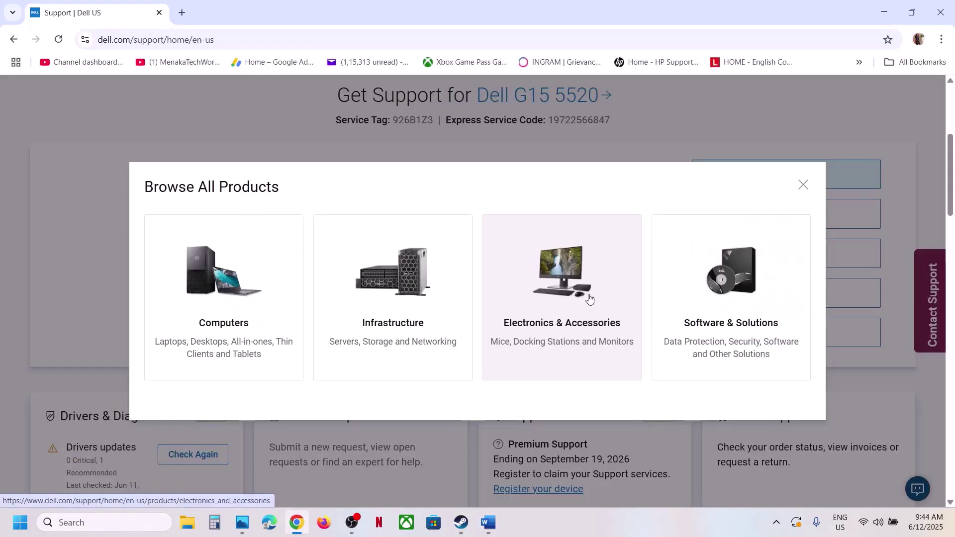
pyautogui.click(294, 270)
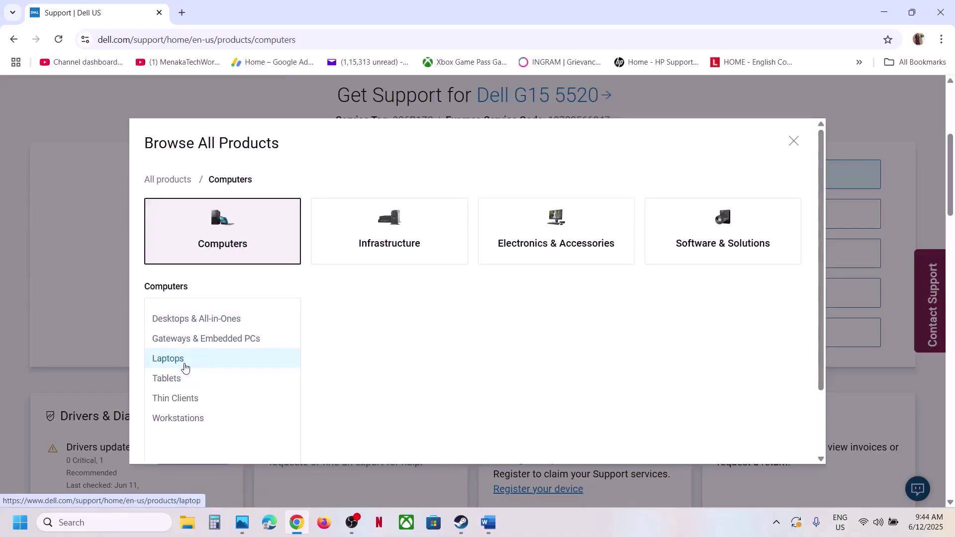
pyautogui.click(184, 362)
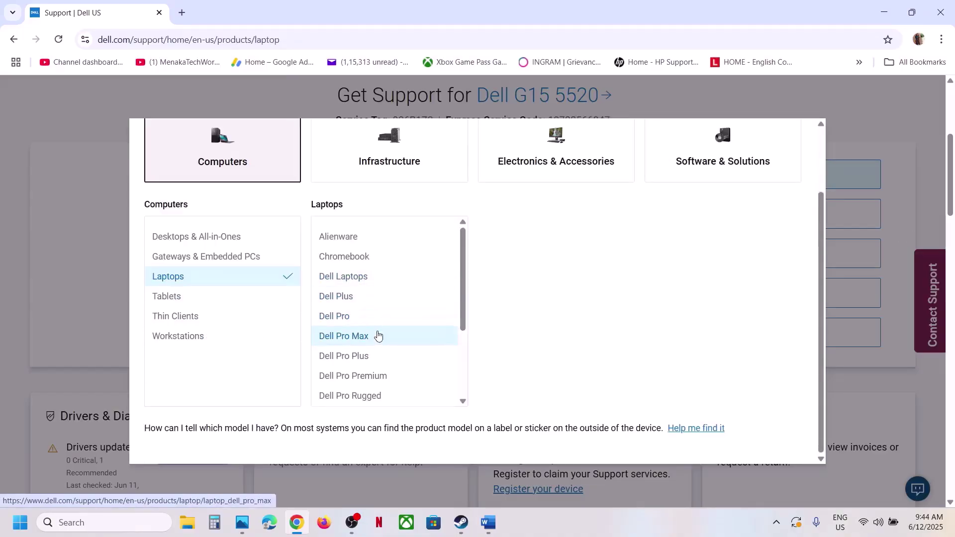
# Choose the G Series laptops and open the support page of the Dell G15 5510.
pyautogui.scroll(-3, 378, 335)
pyautogui.scroll(3, 378, 334)
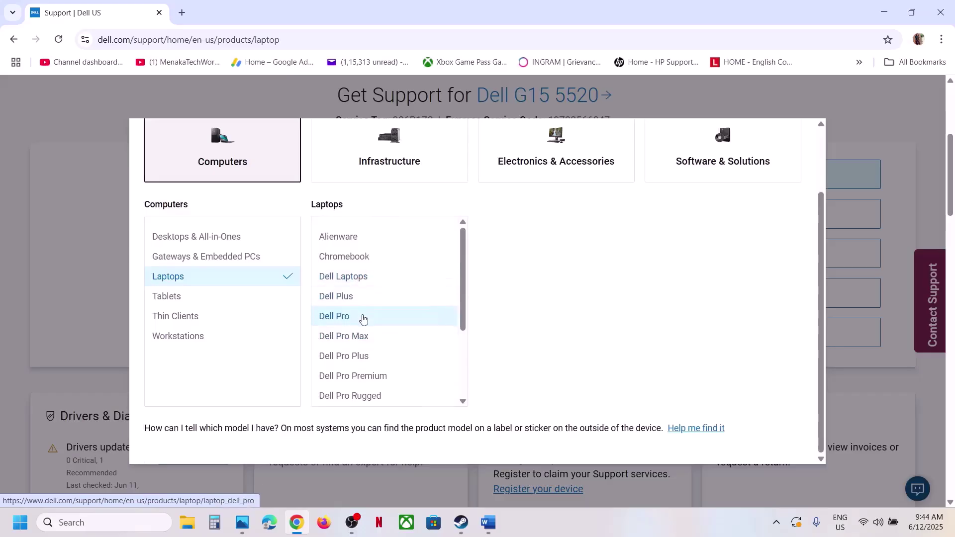
pyautogui.scroll(-1, 362, 328)
pyautogui.click(362, 351)
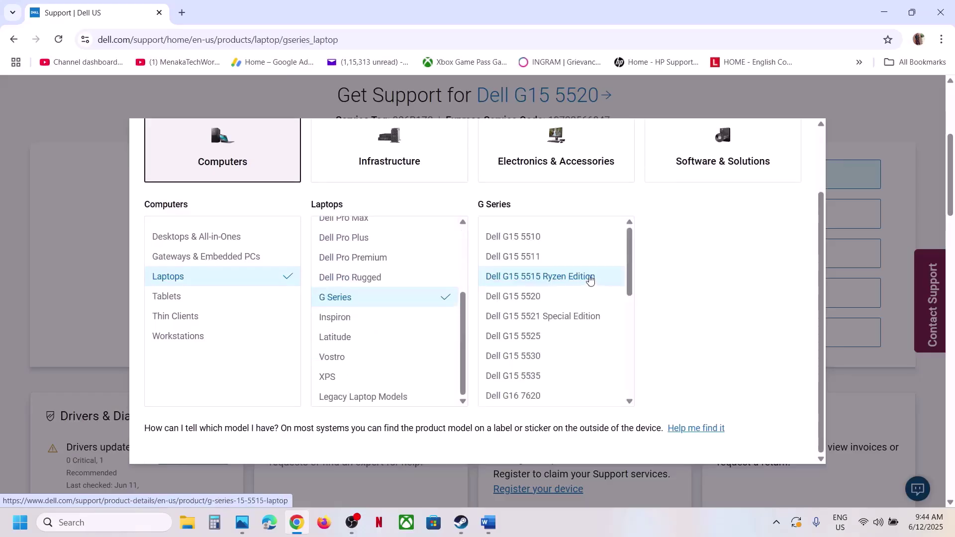
pyautogui.click(542, 239)
pyautogui.click(724, 345)
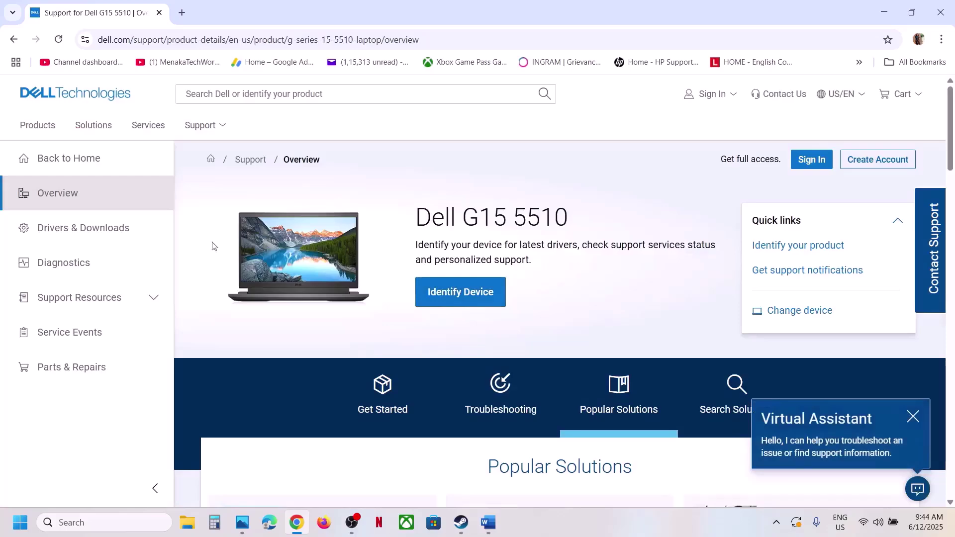
# Open Drivers & Downloads for the Dell G15 5510 and display the list for finding specific drivers.
pyautogui.scroll(-1, 565, 256)
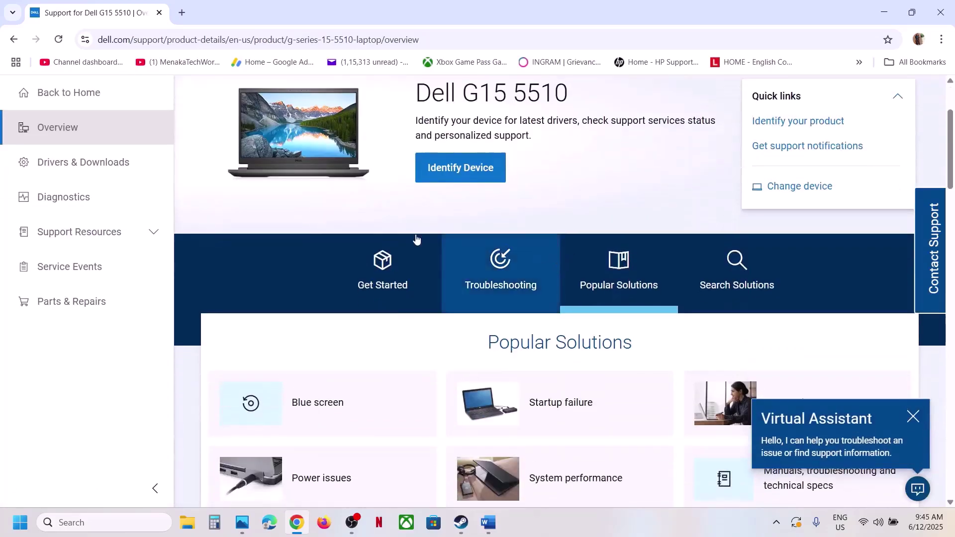
pyautogui.click(70, 164)
pyautogui.scroll(-2, 668, 252)
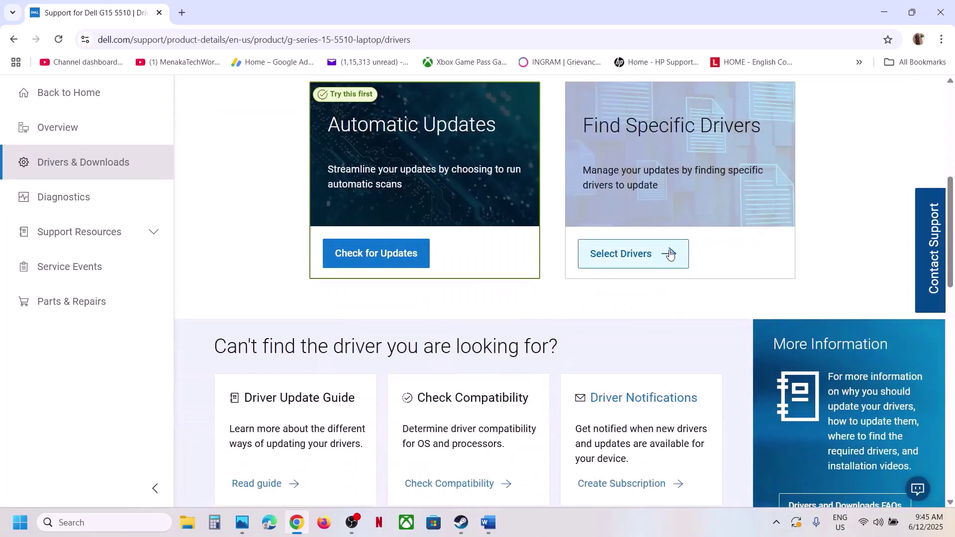
pyautogui.click(685, 257)
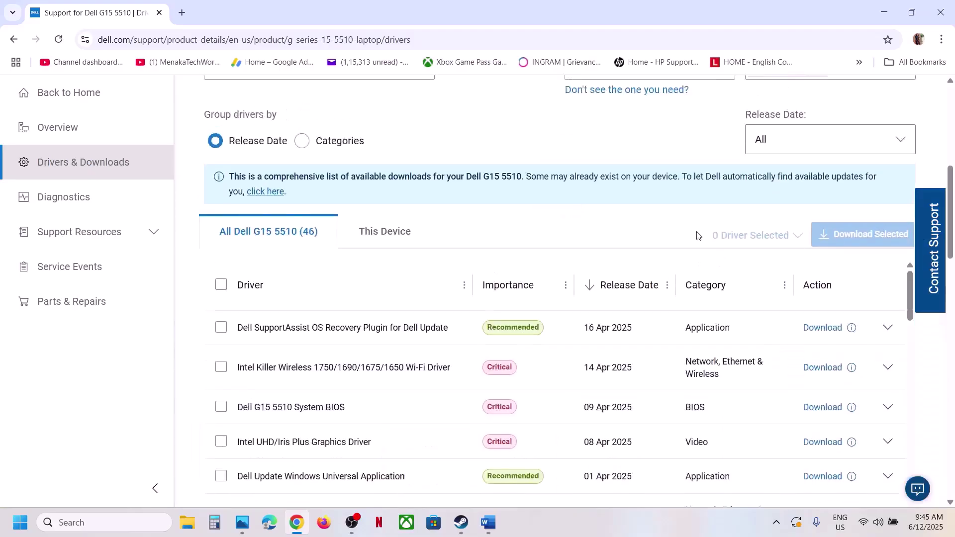
# Set the driver list's operating system to Windows 11.
pyautogui.scroll(-2, 716, 248)
pyautogui.scroll(2, 732, 242)
pyautogui.click(646, 117)
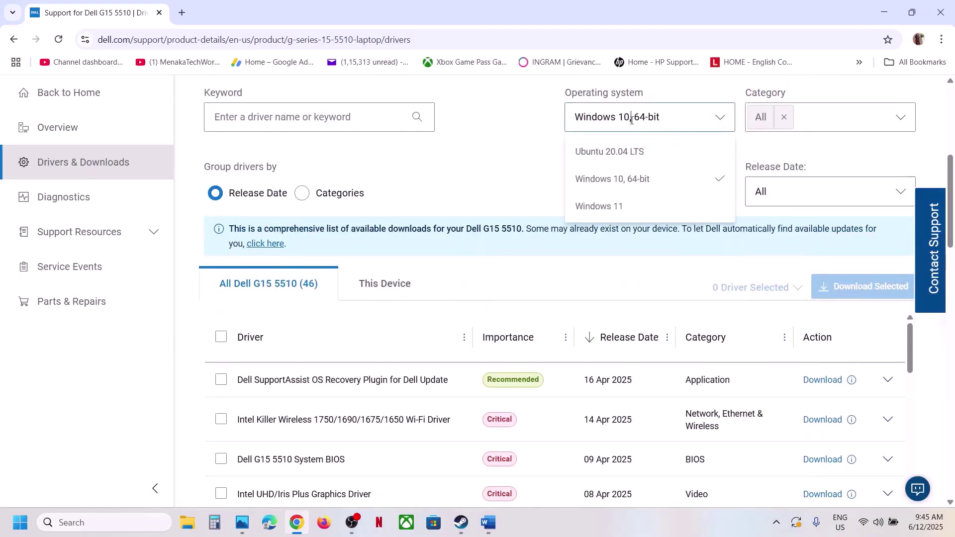
pyautogui.click(607, 205)
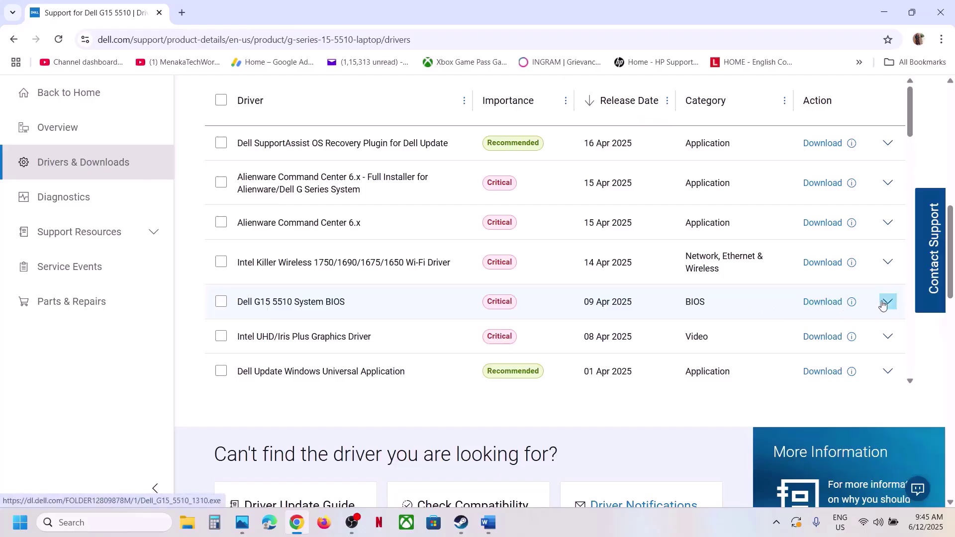
# Download the Dell G15 5510 System BIOS and check the laptop's battery status.
pyautogui.click(823, 301)
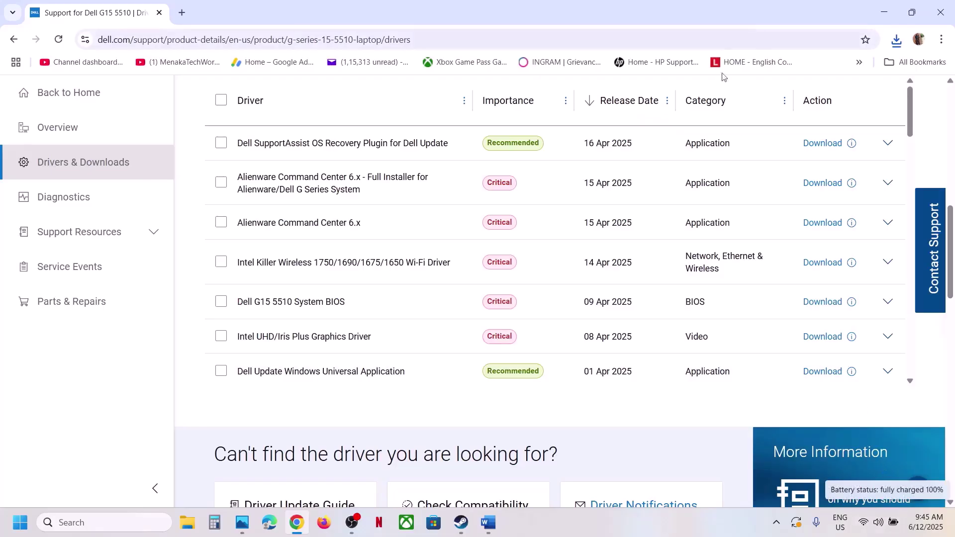
pyautogui.click(893, 523)
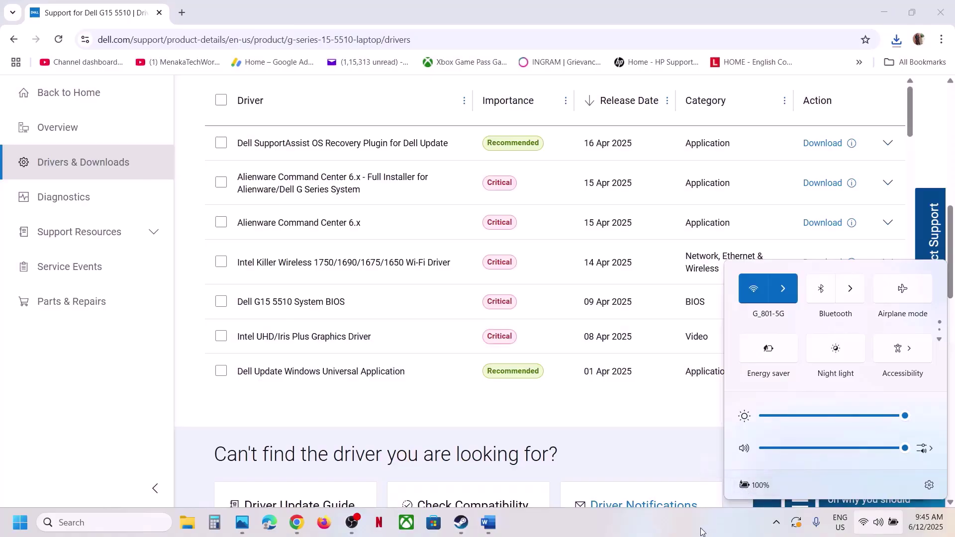
pyautogui.click(660, 508)
# Return to the Word document and highlight the Step 3 text about running install_pspc_sdk_runtime, PsPcSdkRuntimeInstaller and PsPcSdkRuntimeManager.
pyautogui.moveTo(470, 517)
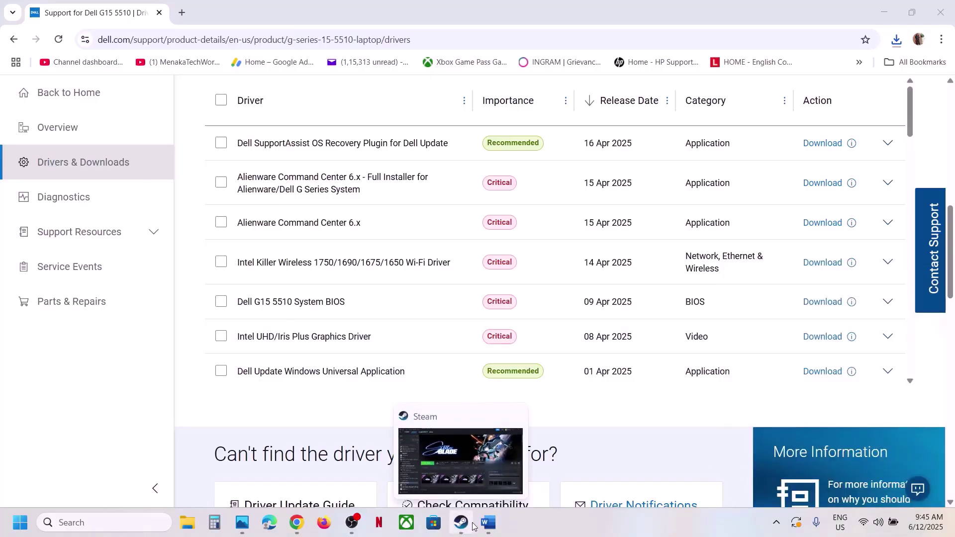
pyautogui.click(473, 525)
pyautogui.click(488, 522)
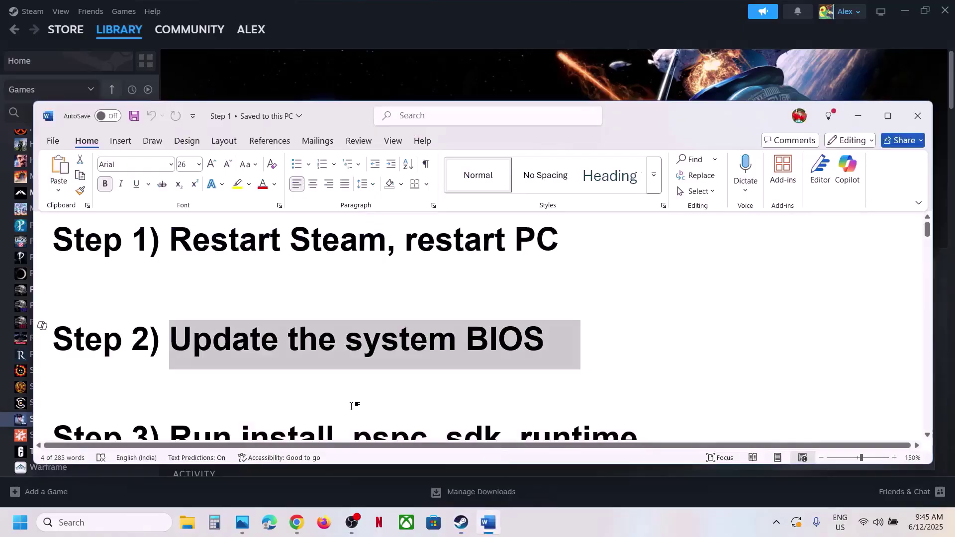
pyautogui.scroll(-3, 351, 406)
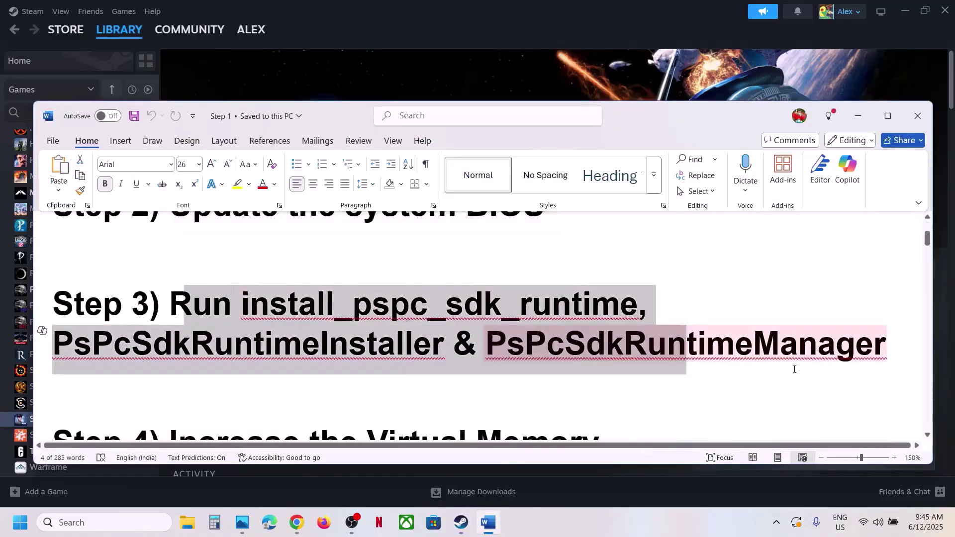
pyautogui.moveTo(794, 369); pyautogui.dragTo(890, 361)
# Switch to Steam and browse the local files of Stellar Blade.
pyautogui.hotkey('alt', 'Tab')
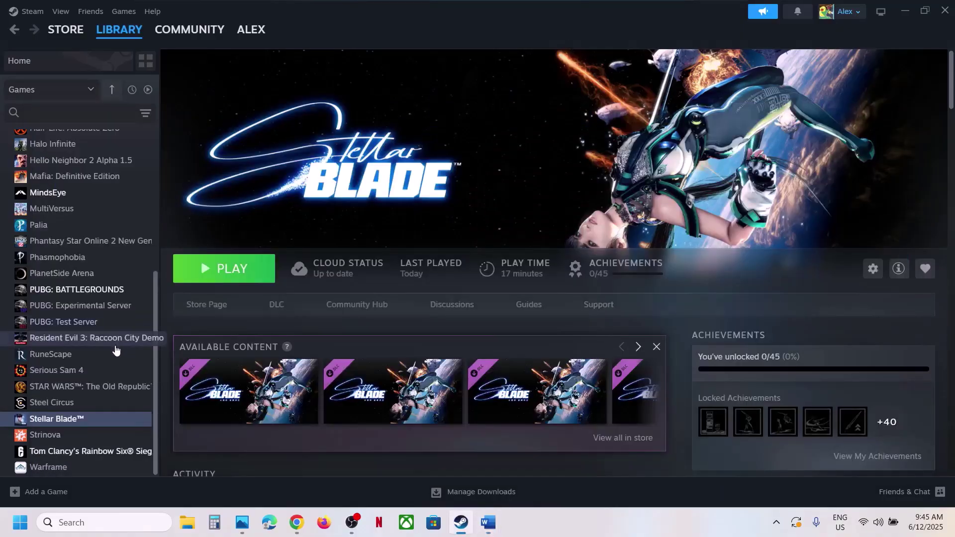
pyautogui.rightClick(69, 420)
pyautogui.moveTo(125, 381)
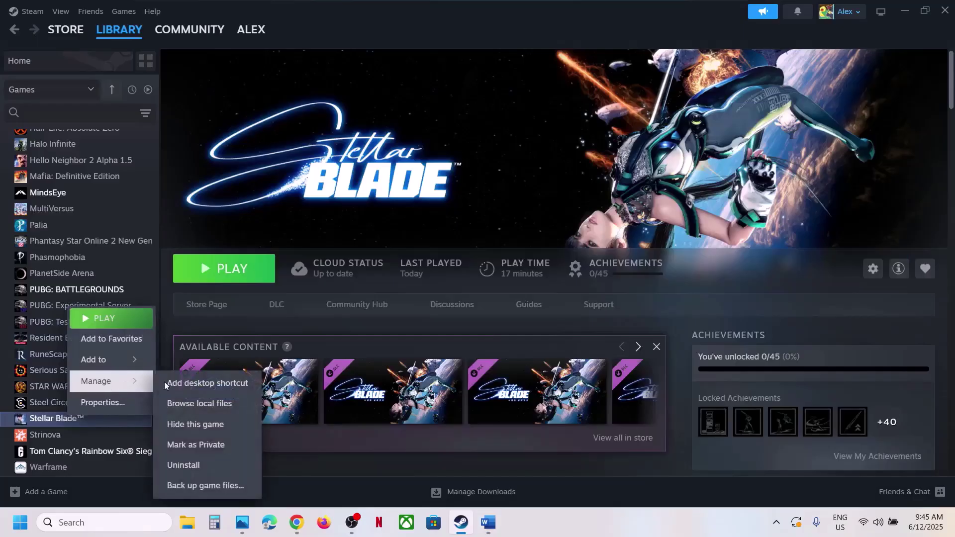
pyautogui.click(209, 404)
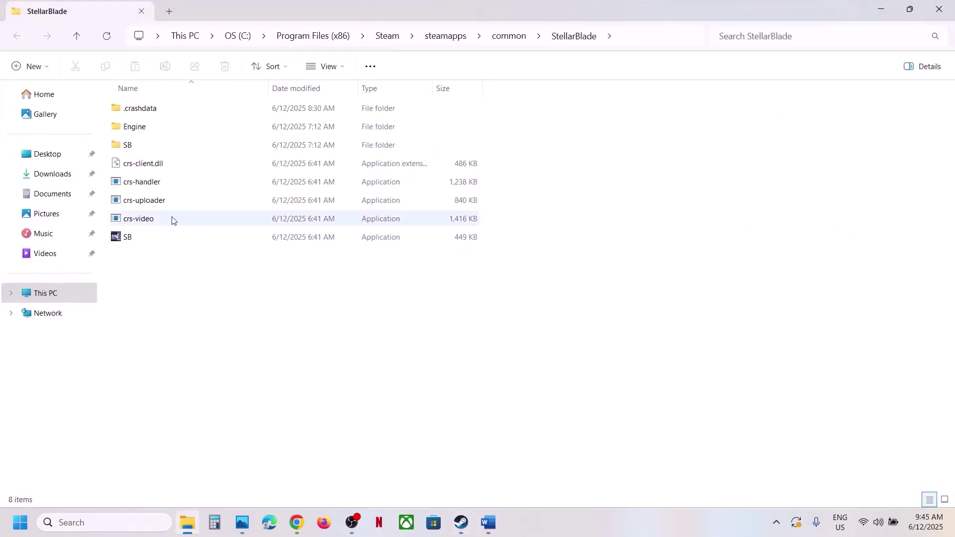
# Open the Win64 folder inside SB > Binaries of the StellarBlade installation.
pyautogui.click(140, 146)
pyautogui.doubleClick(156, 145)
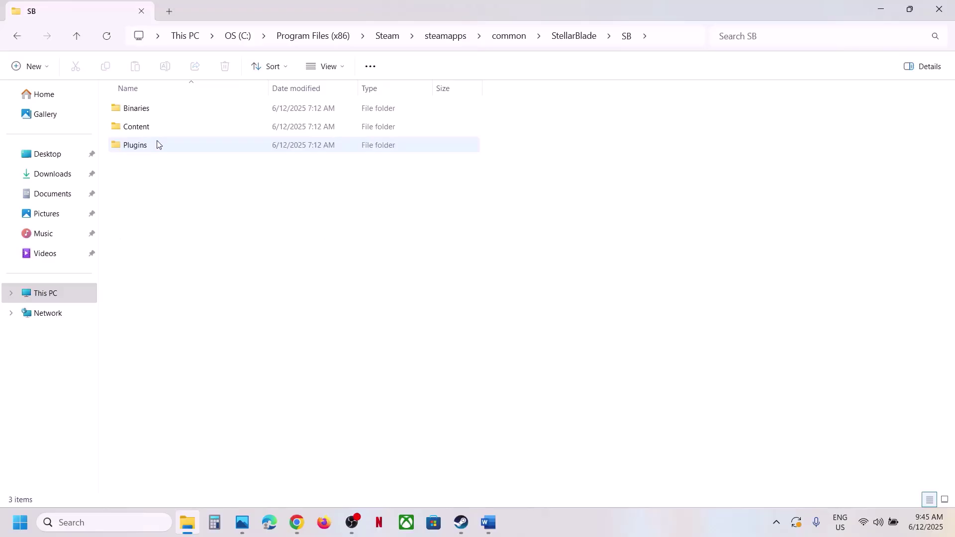
pyautogui.doubleClick(146, 113)
pyautogui.doubleClick(162, 115)
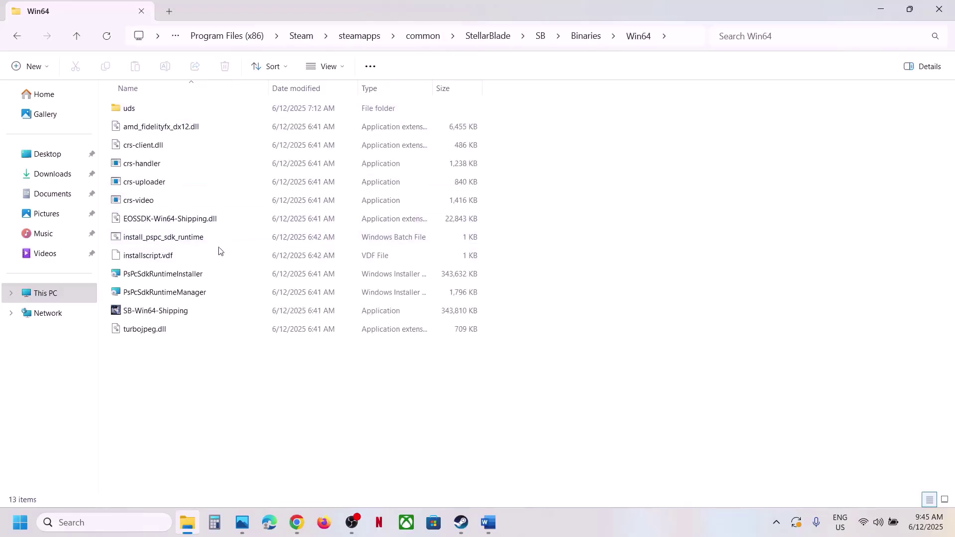
# Run the install_pspc_sdk_runtime batch file in the Win64 folder as administrator and approve the permission request.
pyautogui.click(164, 239)
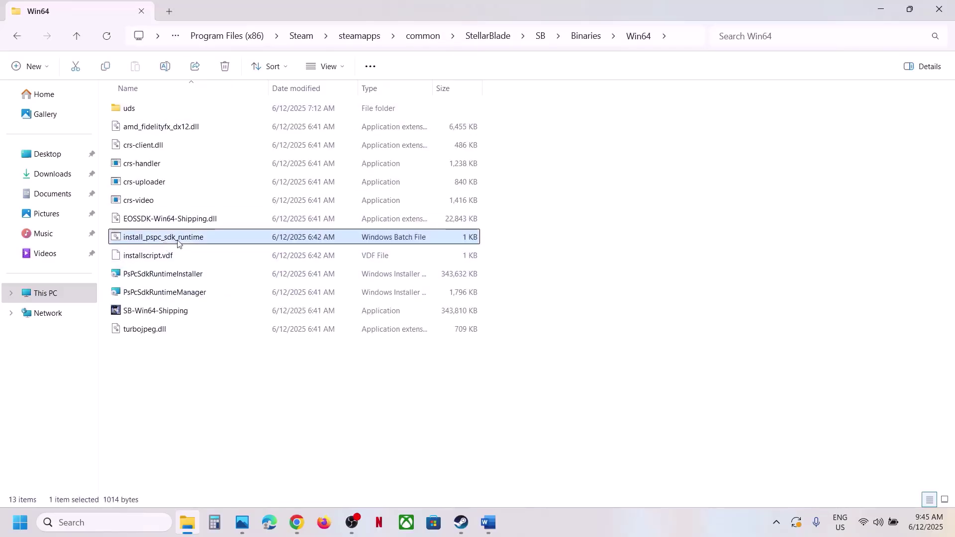
pyautogui.rightClick(182, 241)
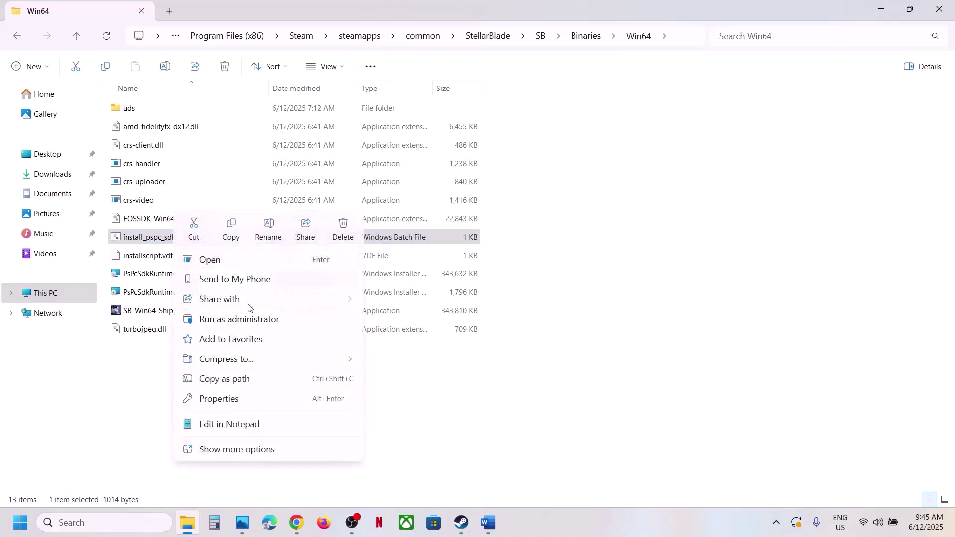
pyautogui.click(240, 320)
pyautogui.click(413, 386)
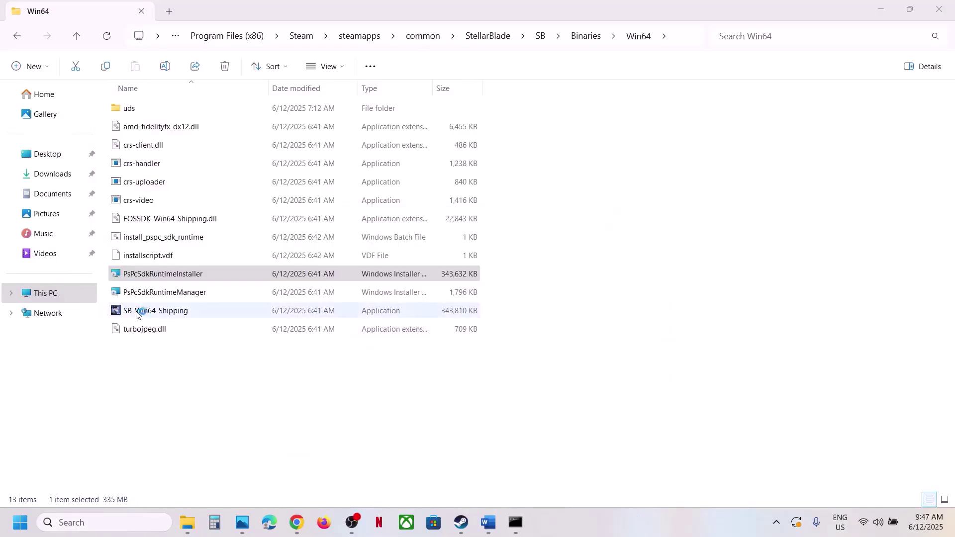
# Run PsPcSdkRuntimeInstaller and PsPcSdkRuntimeManager from the Win64 folder and dismiss the remaining command window.
pyautogui.click(190, 278)
pyautogui.doubleClick(186, 277)
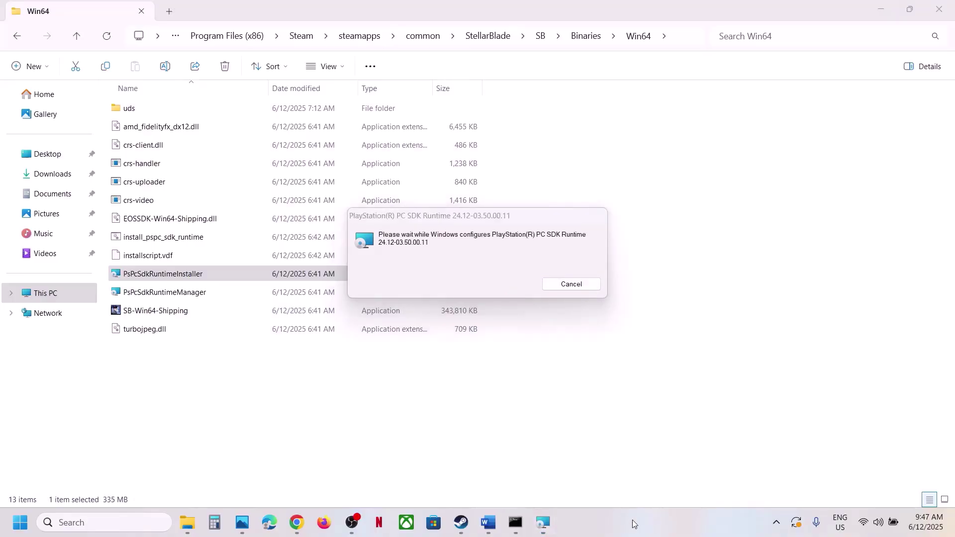
pyautogui.click(187, 293)
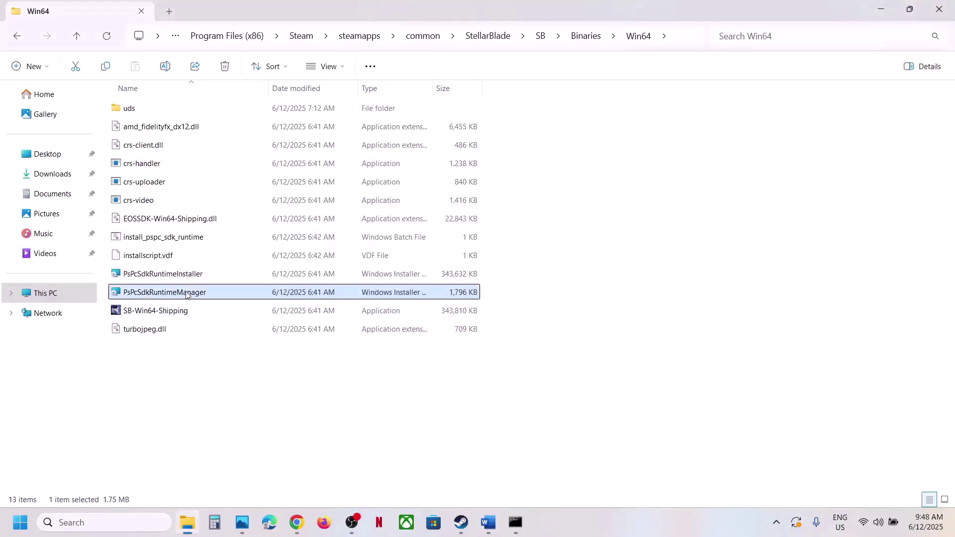
pyautogui.doubleClick(169, 294)
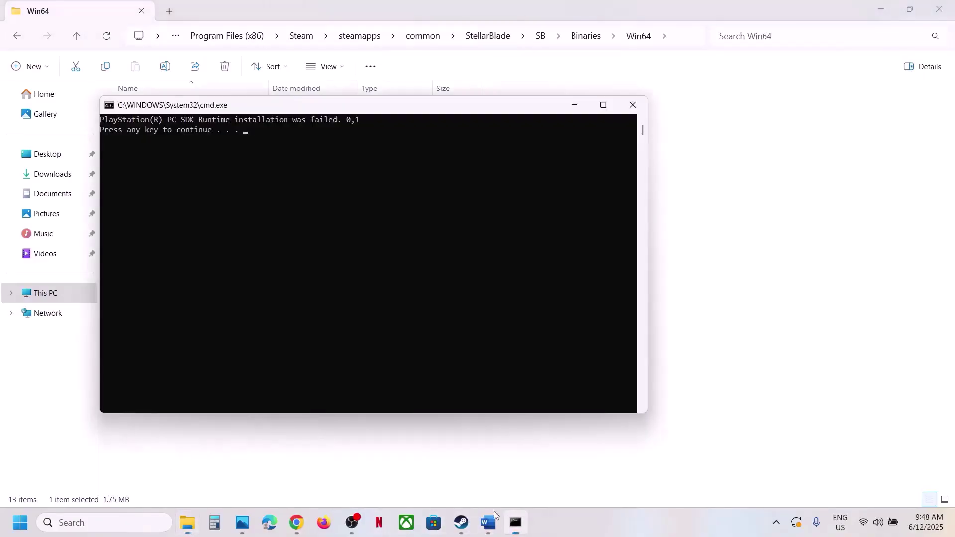
pyautogui.click(415, 388)
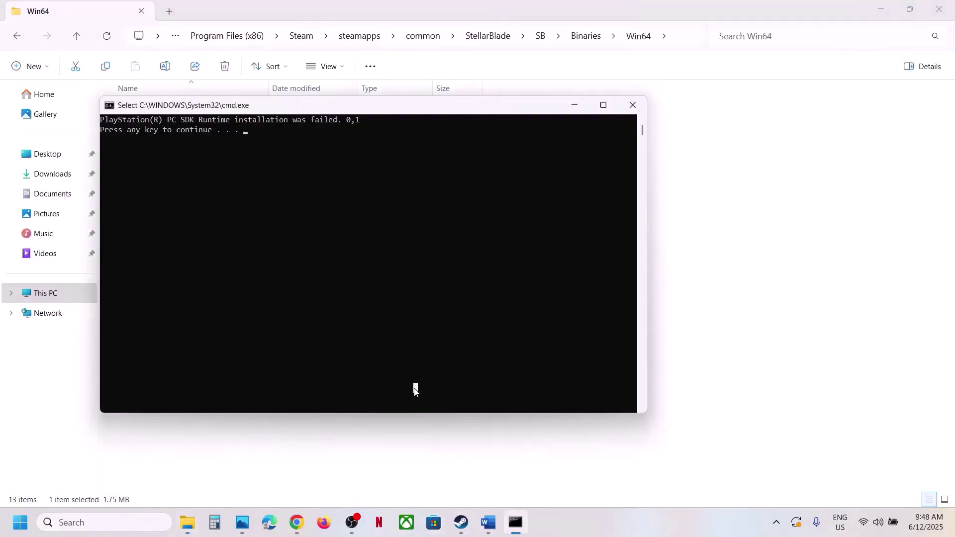
pyautogui.press('Escape')
pyautogui.press('Return')
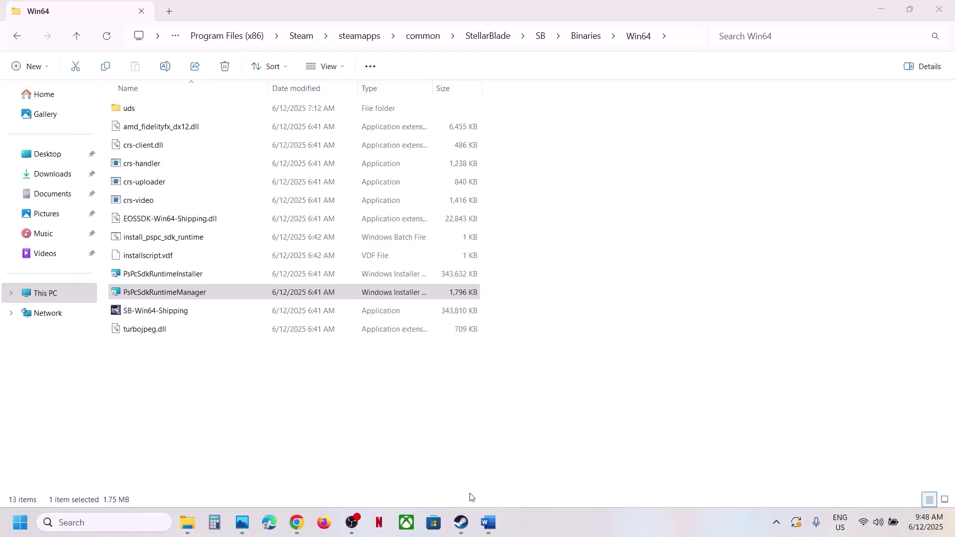
# Switch to the Word document over Steam and highlight the Step 4 text "Increase the Virtual Memory".
pyautogui.click(461, 522)
pyautogui.moveTo(488, 522)
pyautogui.click(486, 472)
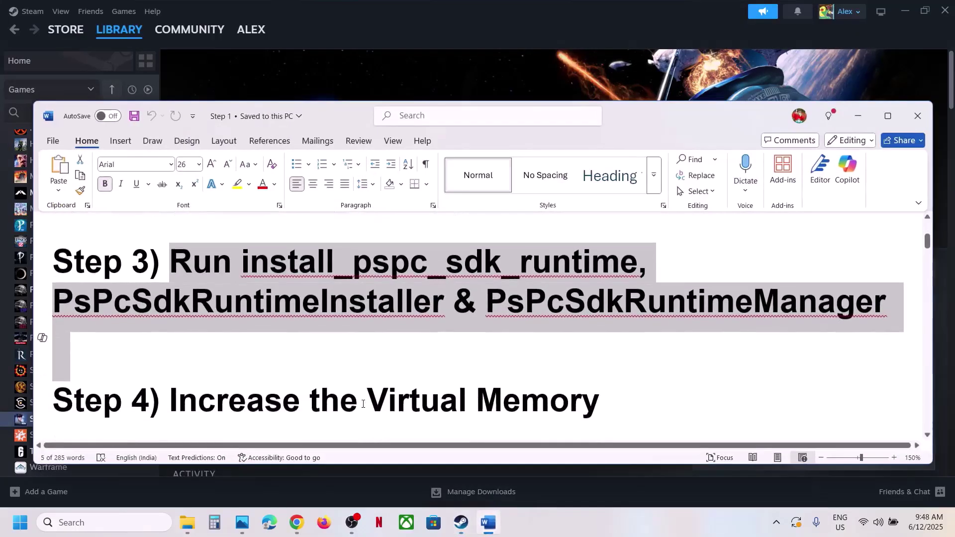
pyautogui.scroll(-1, 363, 398)
pyautogui.moveTo(171, 354); pyautogui.dragTo(565, 357)
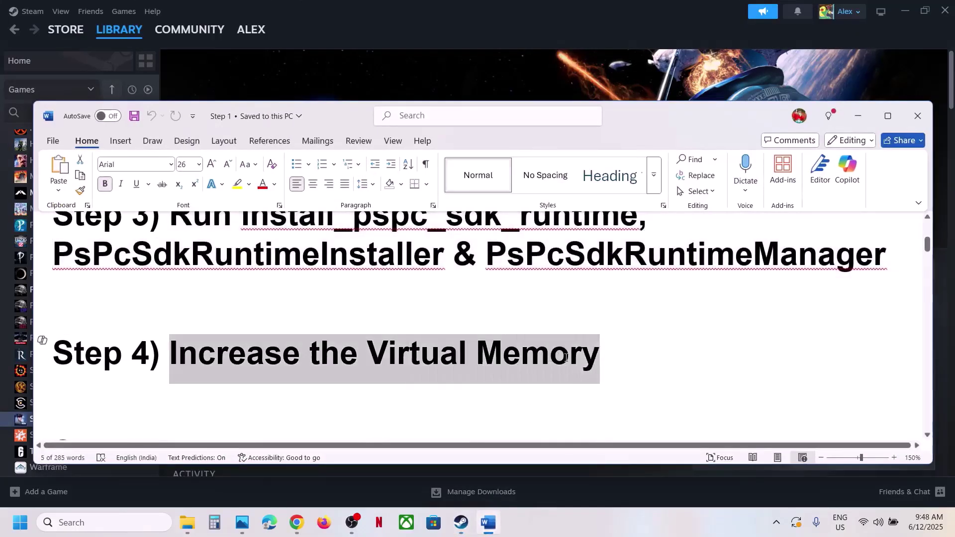
pyautogui.click(572, 64)
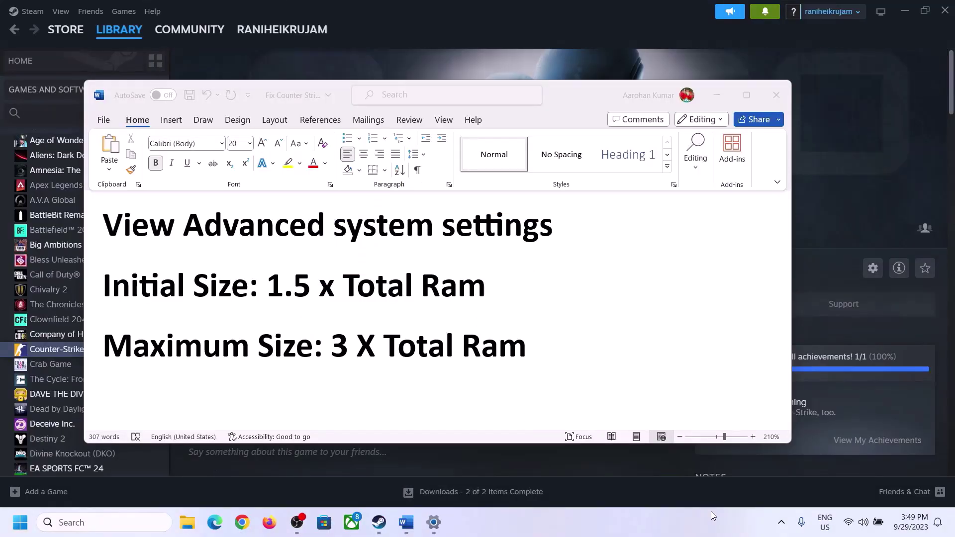
# Copy "View Advanced system settings" from the Word document, search Windows for it and open the matching Control Panel result.
pyautogui.click(139, 232)
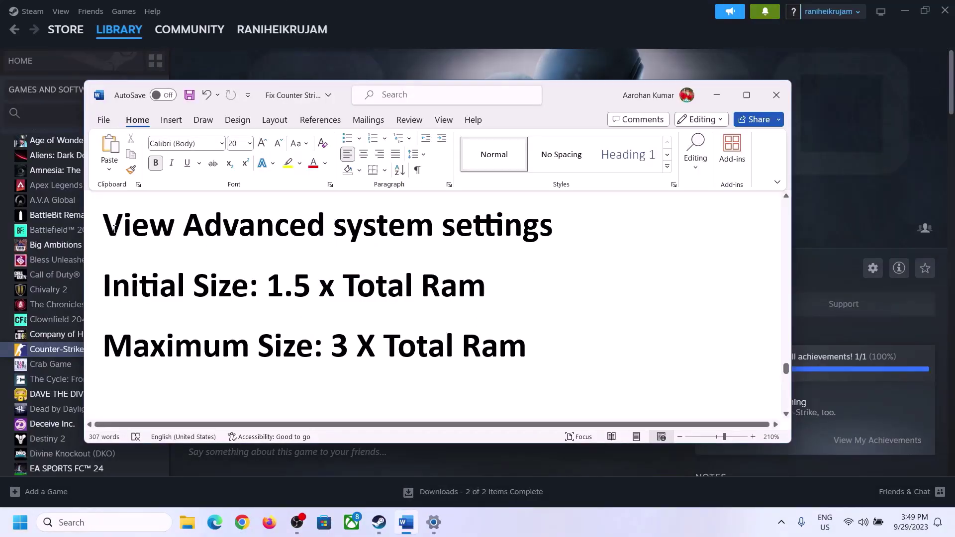
pyautogui.moveTo(113, 230); pyautogui.dragTo(546, 223)
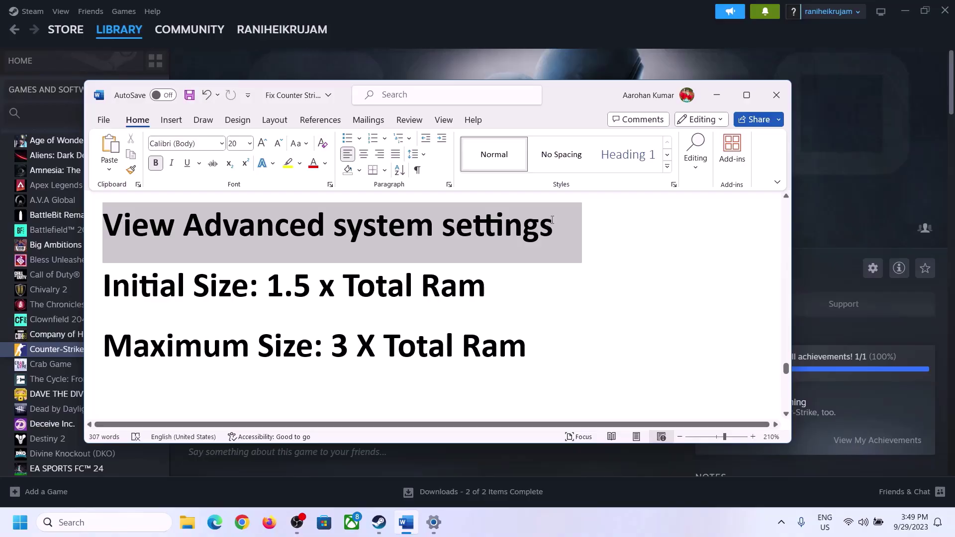
pyautogui.hotkey('ctrl', 'c')
pyautogui.click(113, 522)
pyautogui.hotkey('ctrl', 'v')
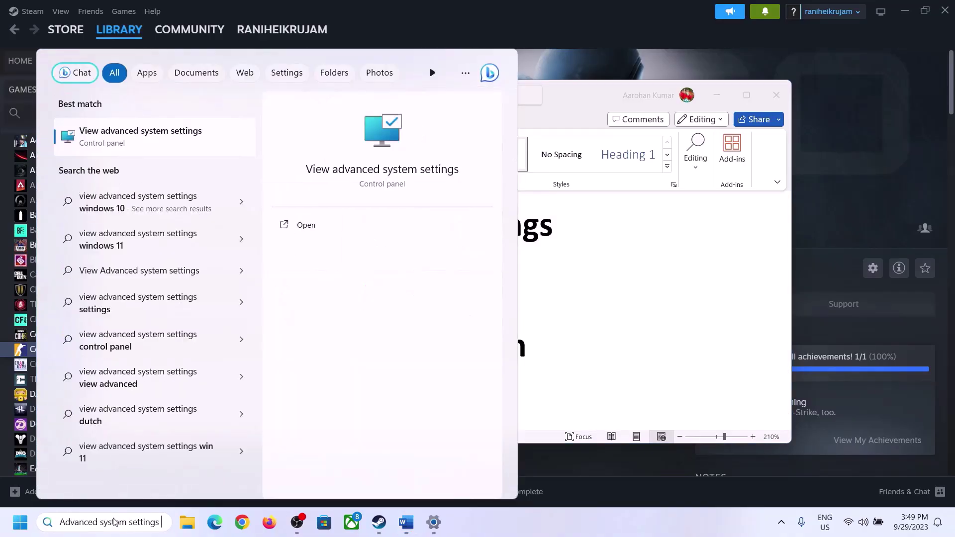
pyautogui.click(135, 144)
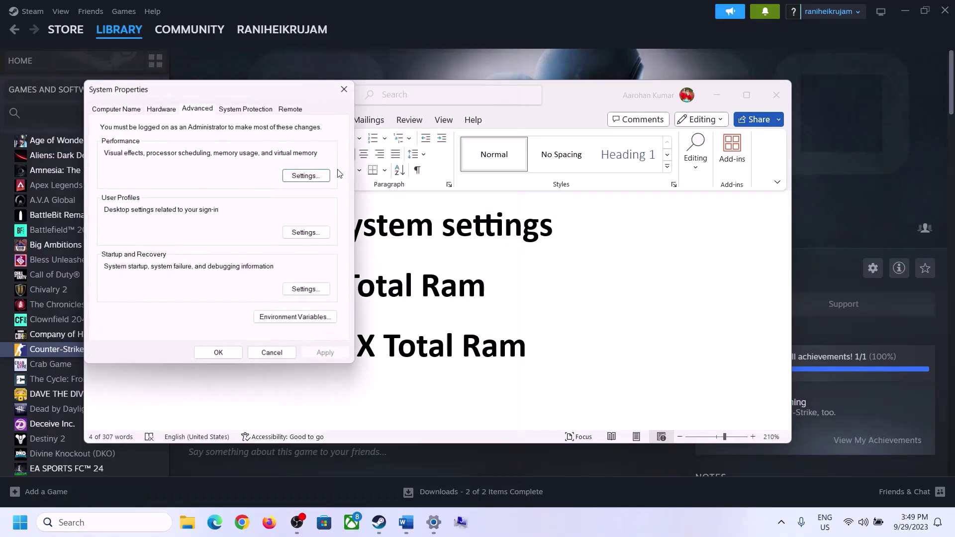
# Open the Virtual Memory settings from the advanced Performance options in System Properties.
pyautogui.moveTo(199, 95); pyautogui.dragTo(428, 173)
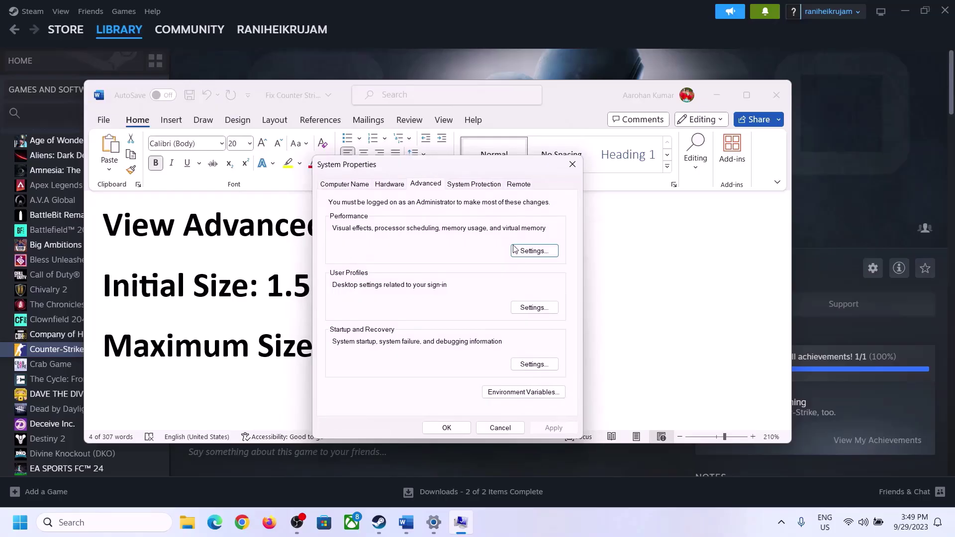
pyautogui.click(534, 252)
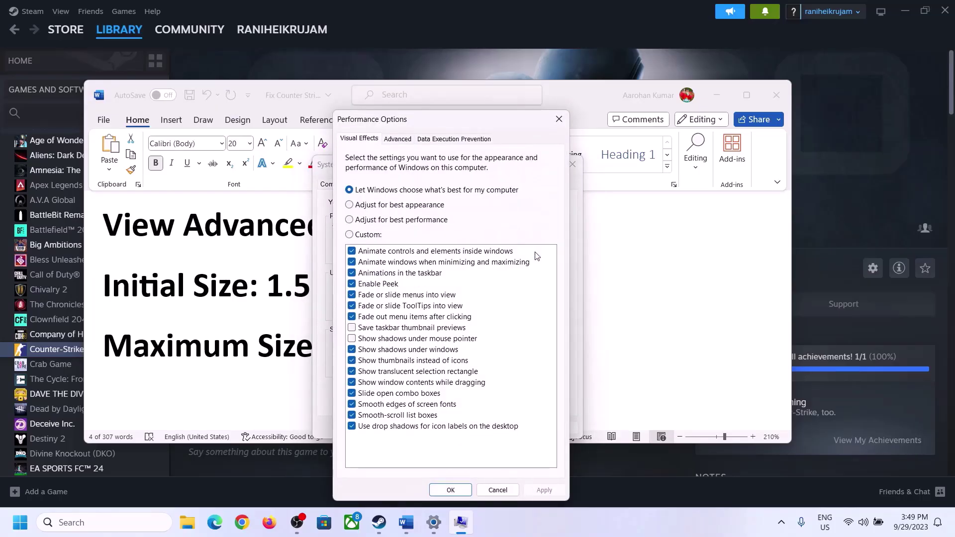
pyautogui.click(398, 140)
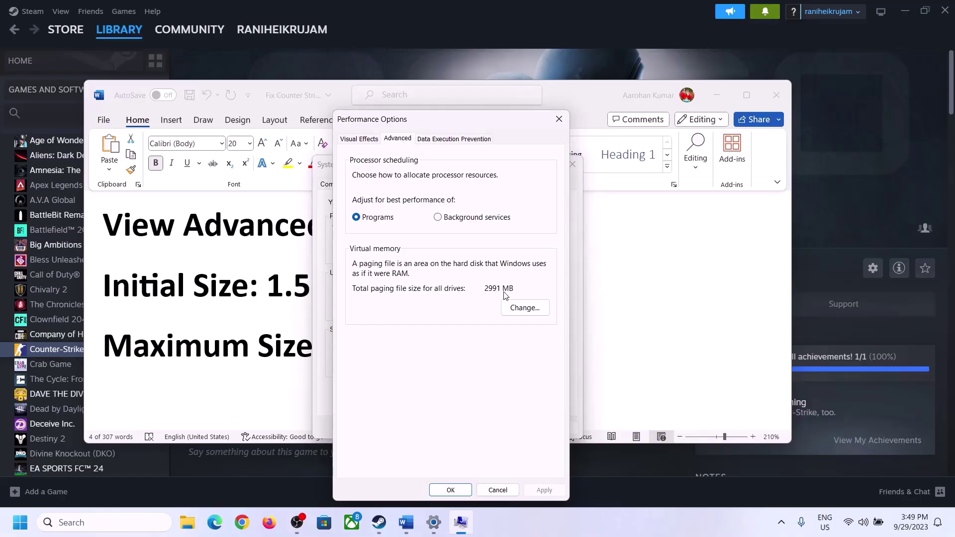
pyautogui.click(528, 307)
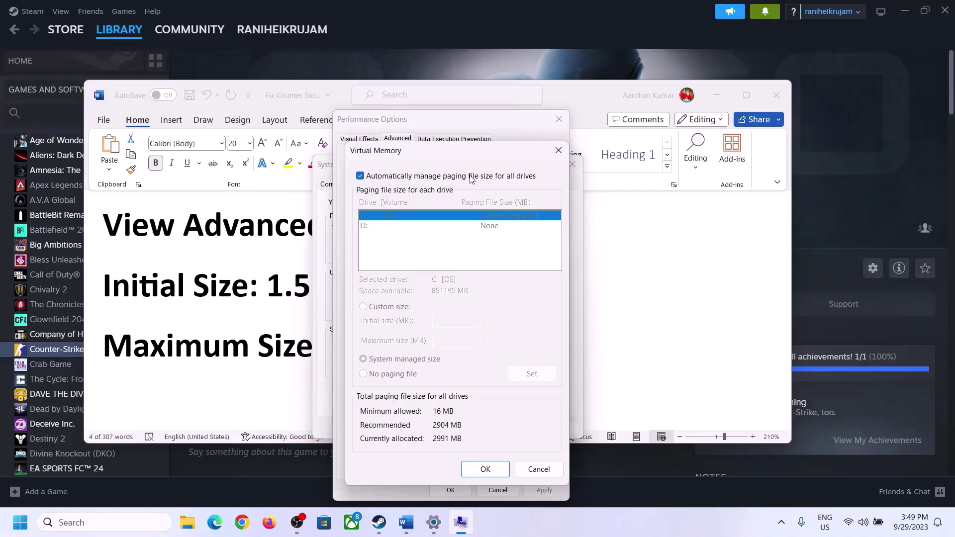
# Turn off automatic paging file management for all drives and choose a custom size for drive C:.
pyautogui.click(360, 177)
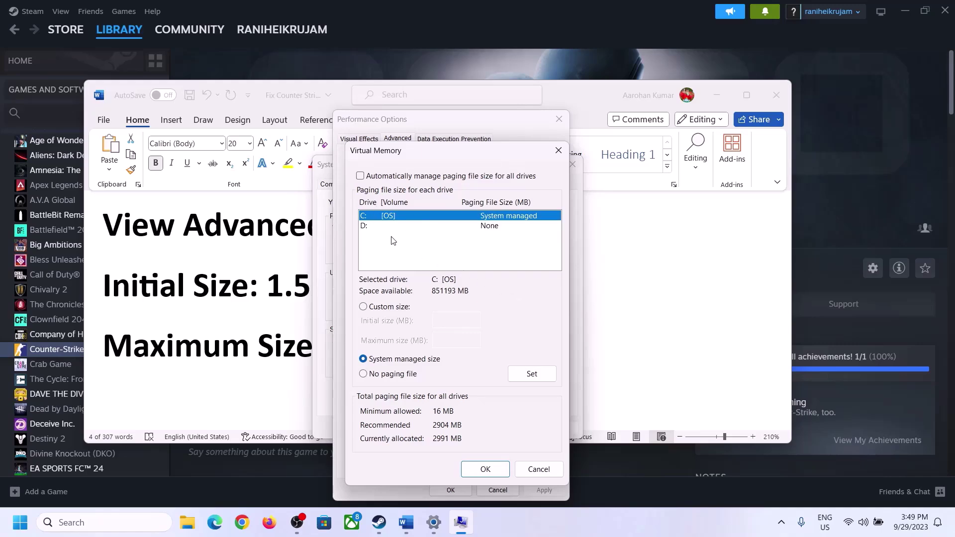
pyautogui.click(364, 308)
pyautogui.click(457, 320)
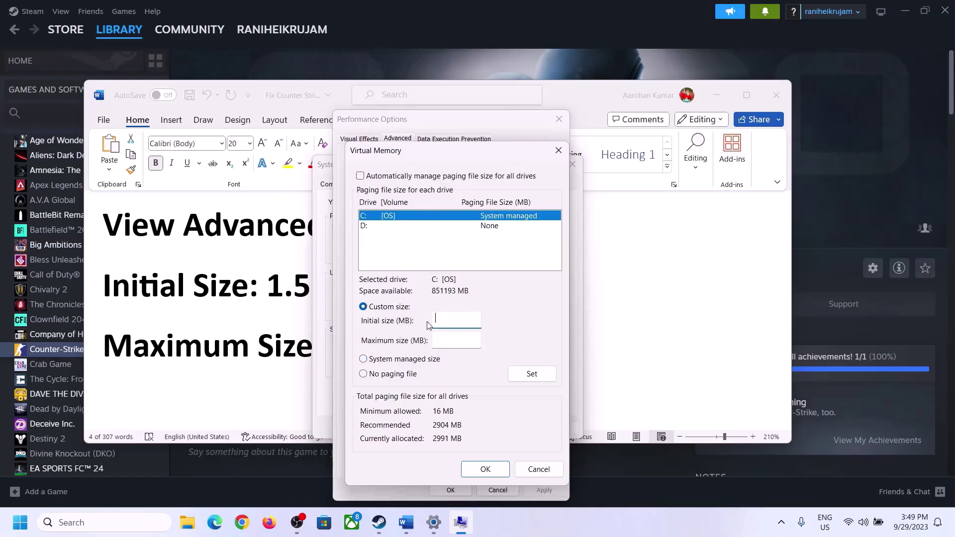
# Highlight the "1.5 x Total Ram" initial size rule in Word and look up the installed RAM in Settings > System > About.
pyautogui.click(264, 293)
pyautogui.moveTo(272, 286); pyautogui.dragTo(442, 297)
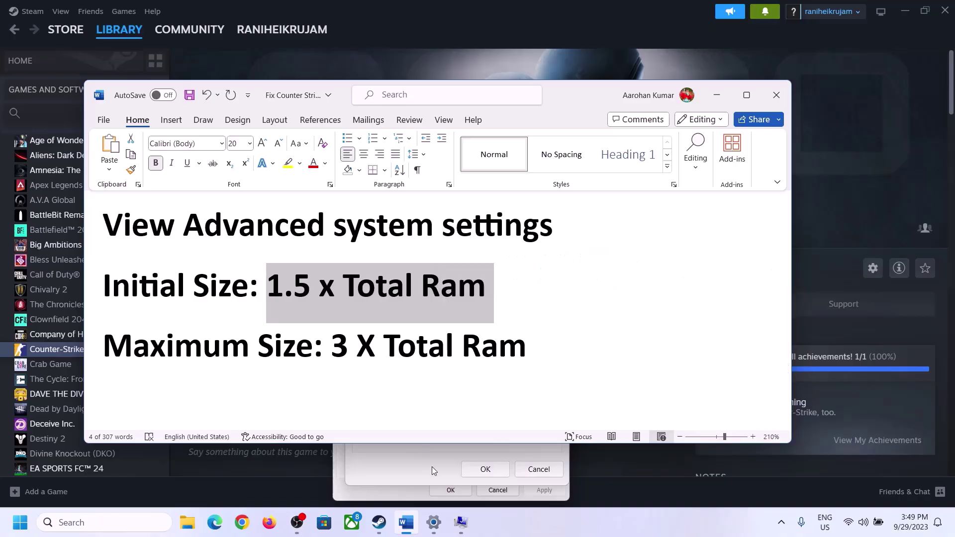
pyautogui.click(434, 522)
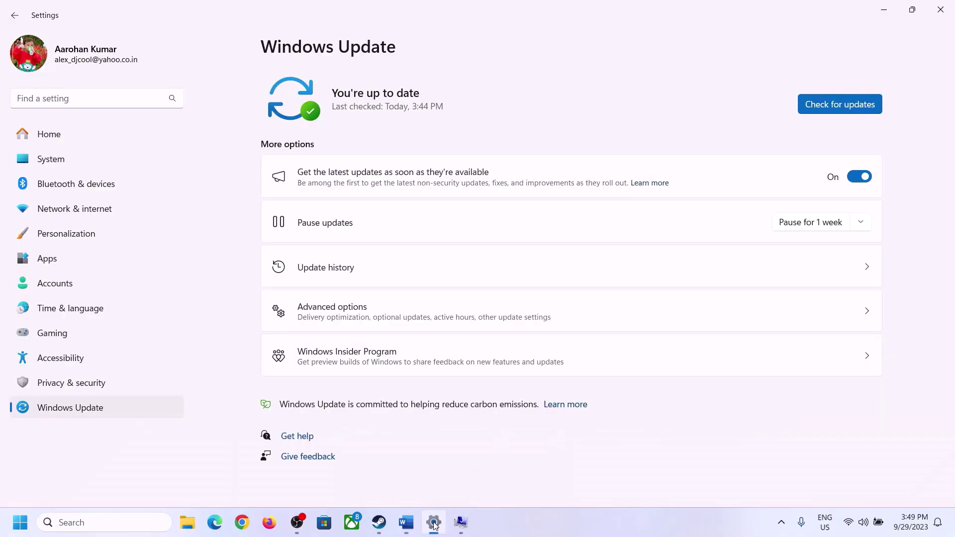
pyautogui.click(43, 160)
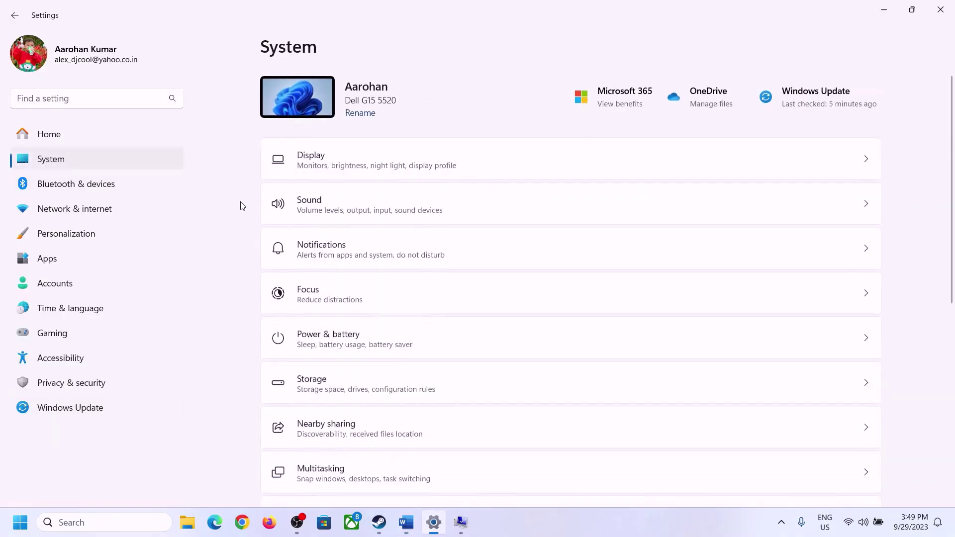
pyautogui.scroll(-8, 351, 370)
pyautogui.click(314, 472)
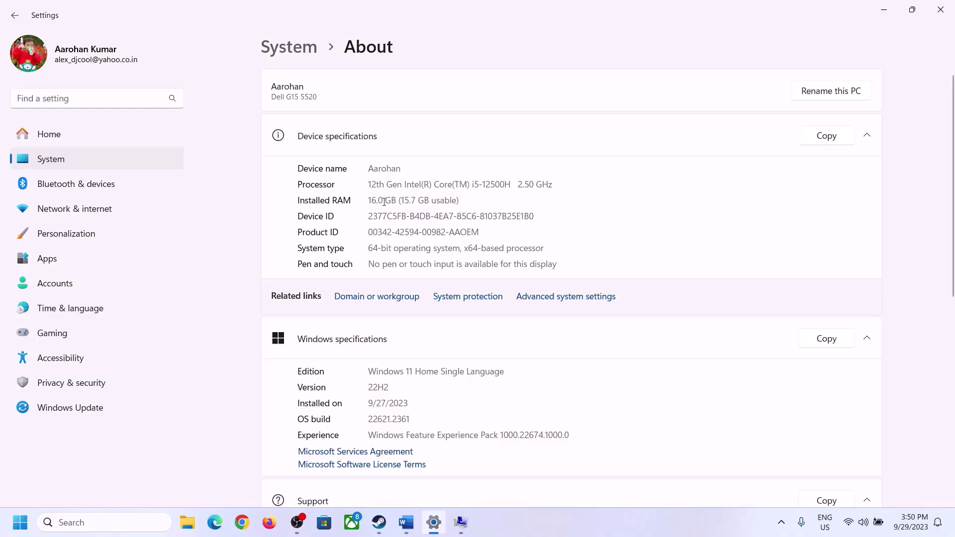
pyautogui.moveTo(380, 199); pyautogui.dragTo(365, 196)
# Launch Calculator with the Run command calc and place it beside the paging file size rules in the Word document.
pyautogui.click(461, 522)
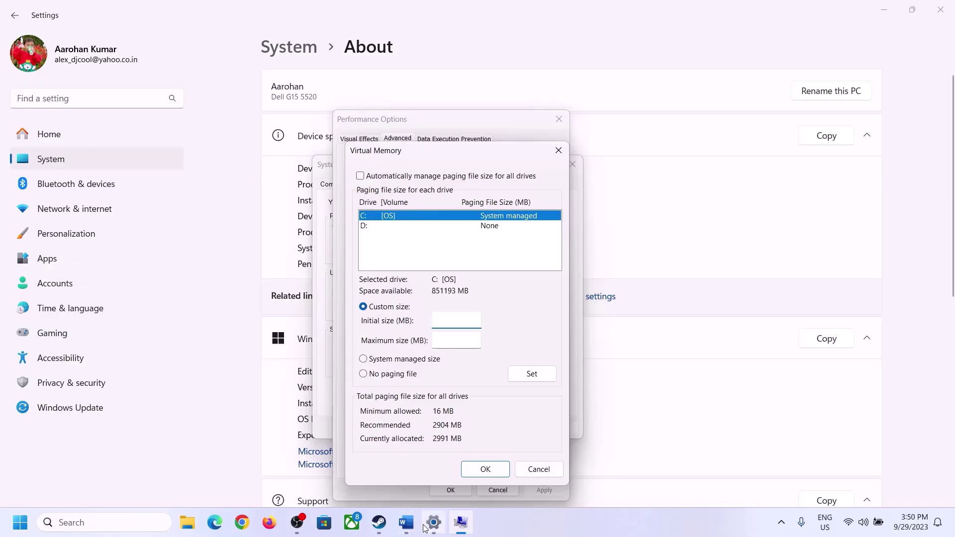
pyautogui.moveTo(433, 522)
pyautogui.press('super+r')
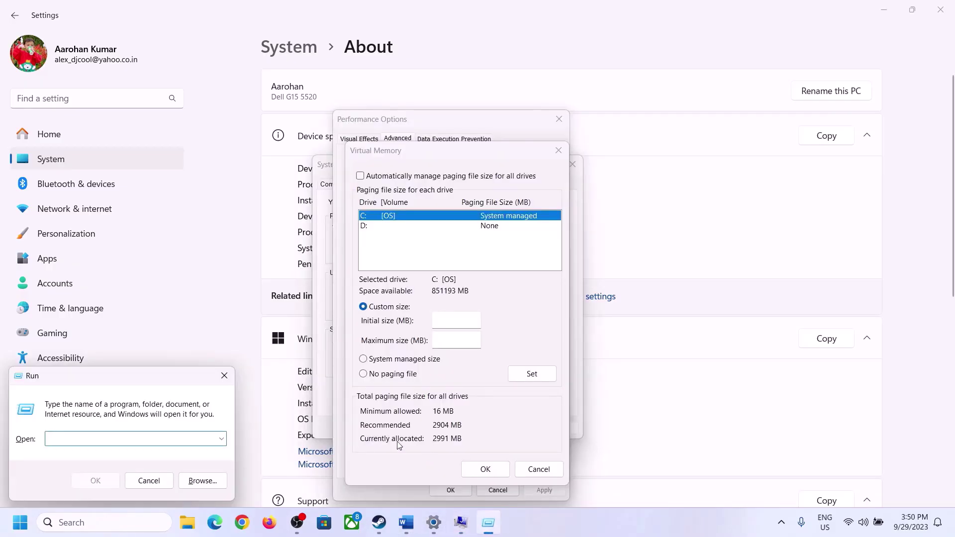
pyautogui.write('calc')
pyautogui.click(89, 481)
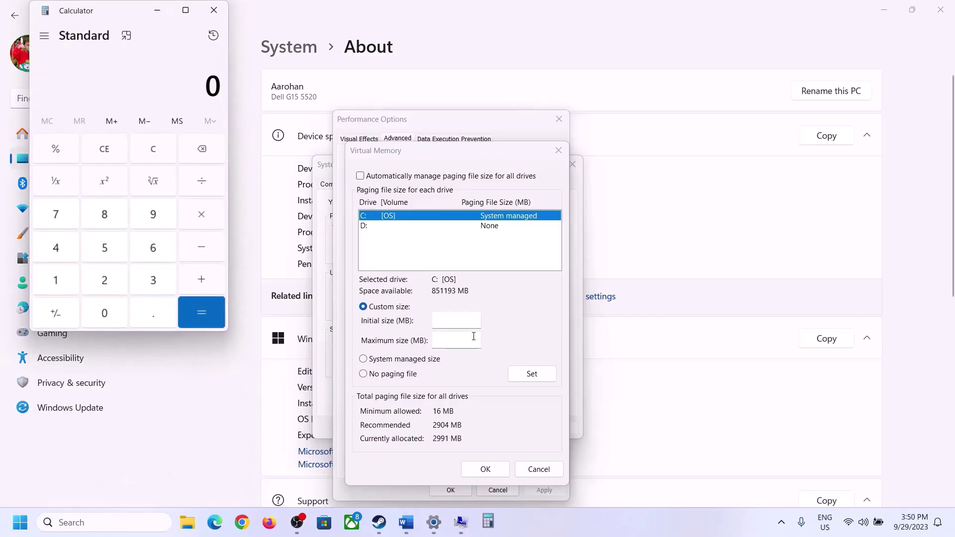
pyautogui.moveTo(121, 17); pyautogui.dragTo(697, 162)
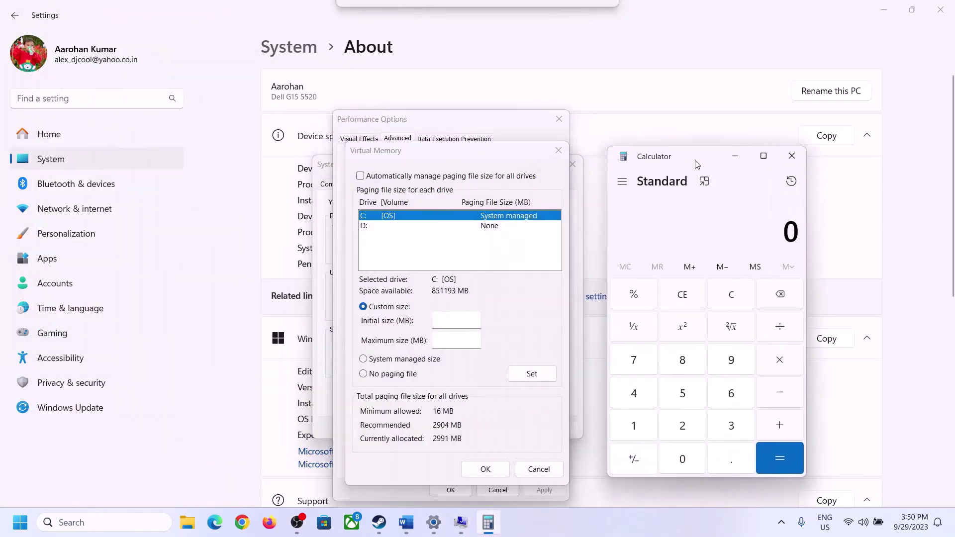
pyautogui.click(406, 522)
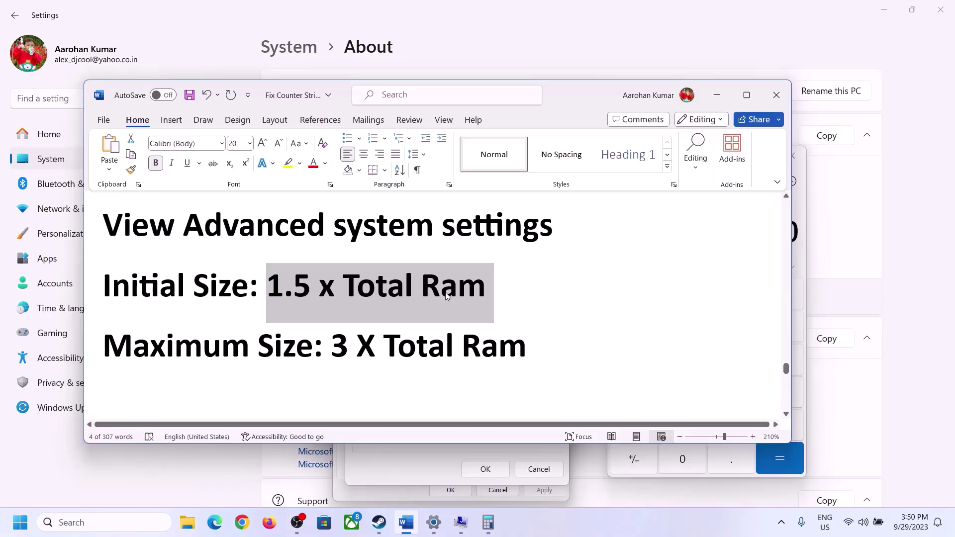
pyautogui.click(491, 524)
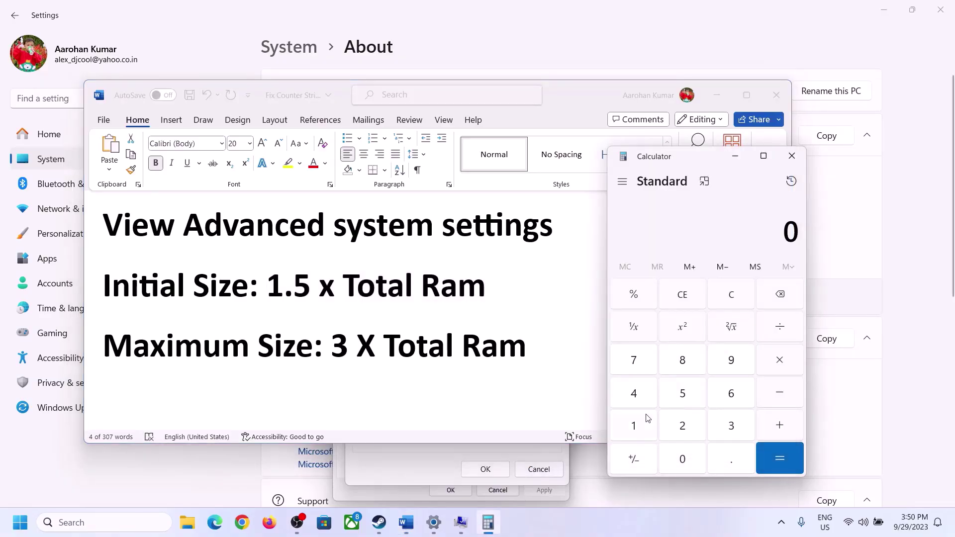
pyautogui.click(635, 427)
pyautogui.click(728, 397)
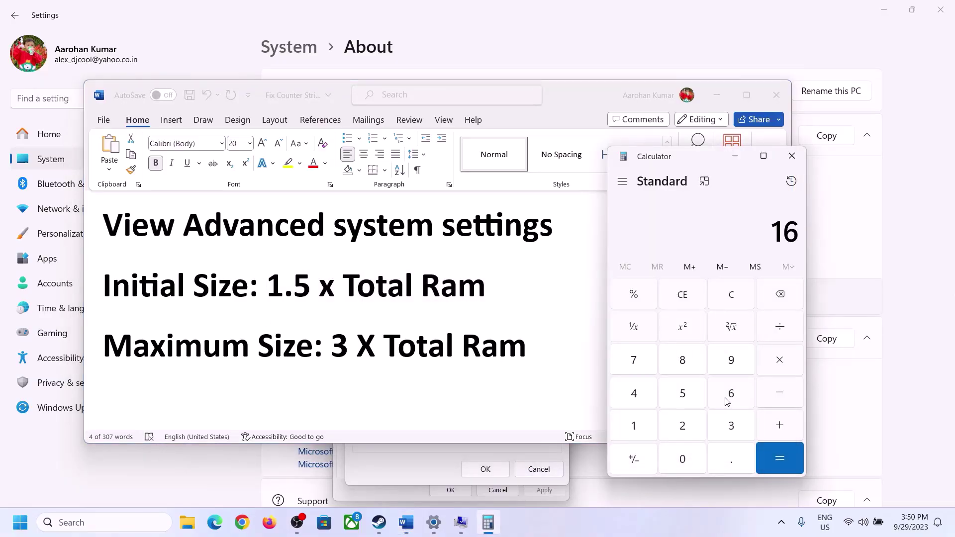
pyautogui.click(732, 306)
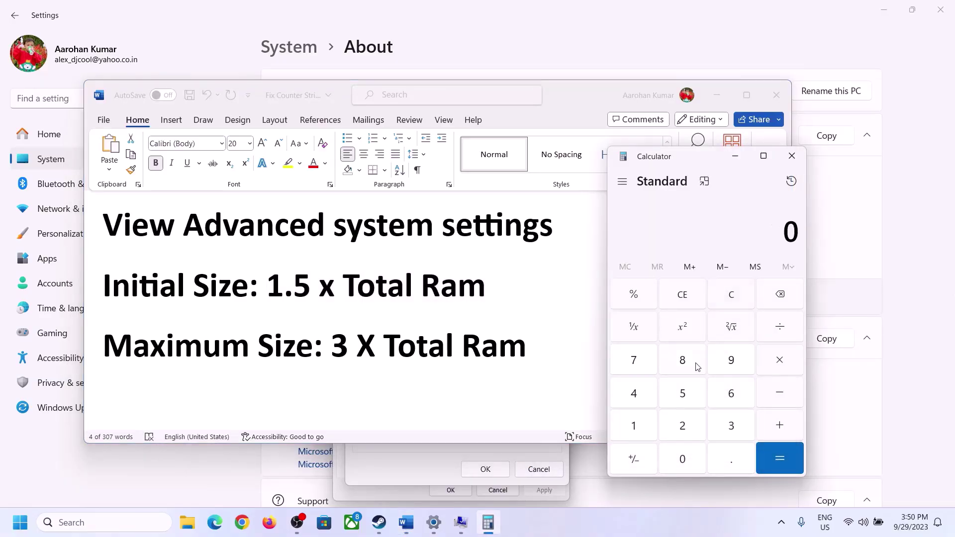
# Calculate 16 × 1024 in Calculator to convert the installed RAM from GB to MB.
pyautogui.click(640, 426)
pyautogui.click(717, 399)
pyautogui.click(780, 368)
pyautogui.click(632, 426)
pyautogui.click(682, 464)
pyautogui.click(686, 431)
pyautogui.click(642, 404)
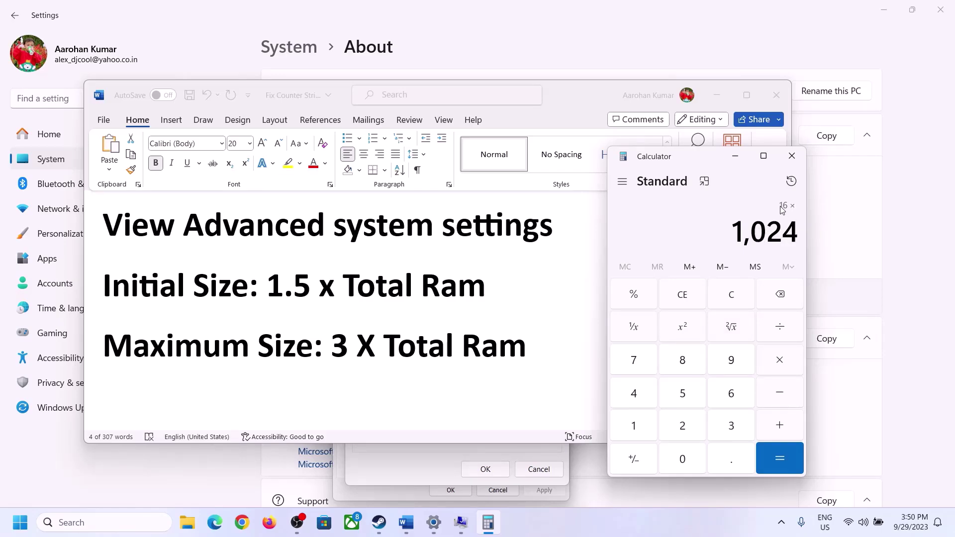
pyautogui.click(780, 461)
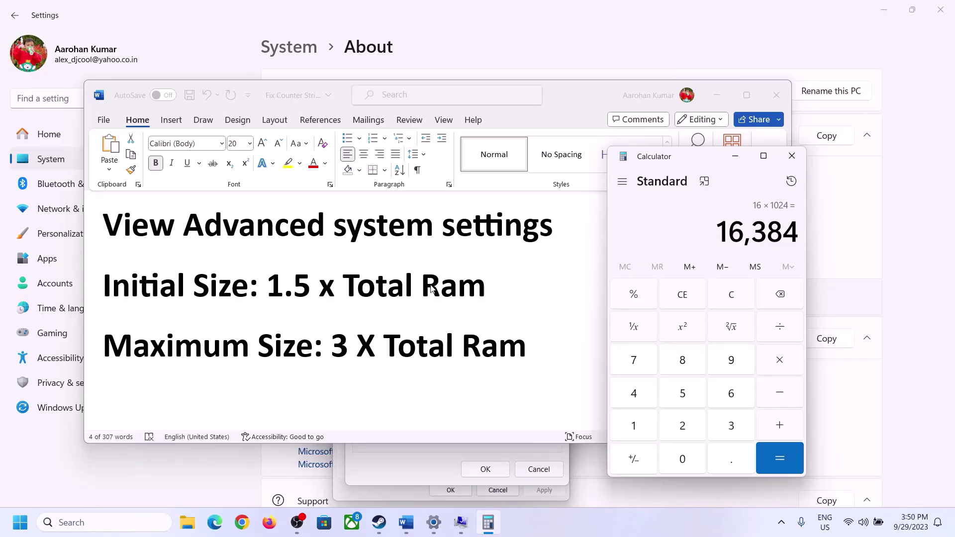
# Multiply 16384 by 1.5 in Calculator to work out the initial paging file size.
pyautogui.click(781, 366)
pyautogui.click(650, 432)
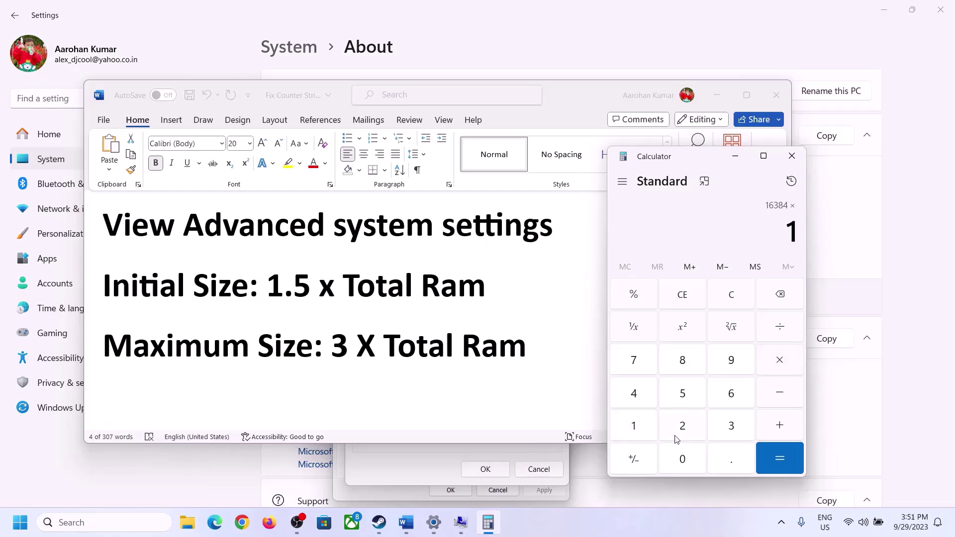
pyautogui.click(727, 463)
pyautogui.click(686, 398)
pyautogui.click(778, 452)
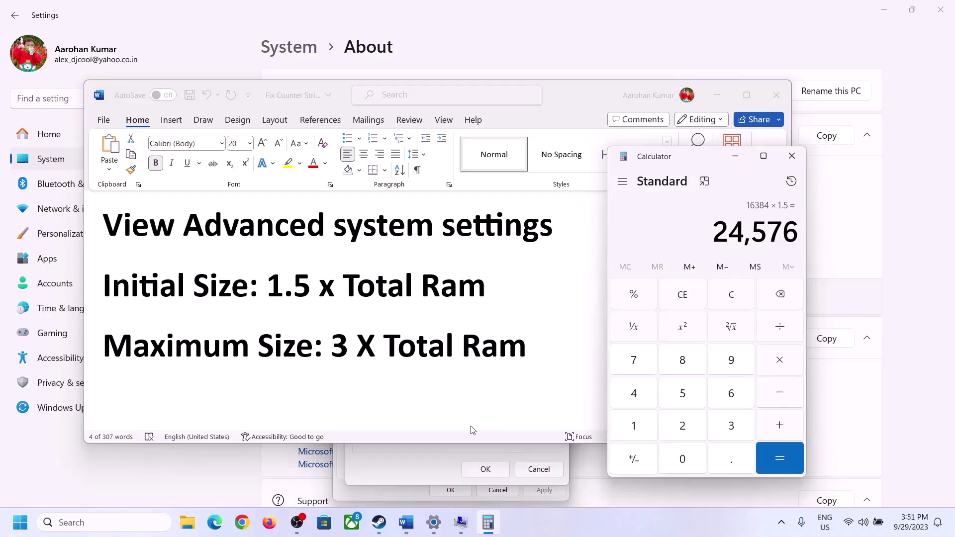
# Set the custom initial paging file size of drive C: to 24576 MB in the Virtual Memory dialog.
pyautogui.click(472, 449)
pyautogui.click(451, 321)
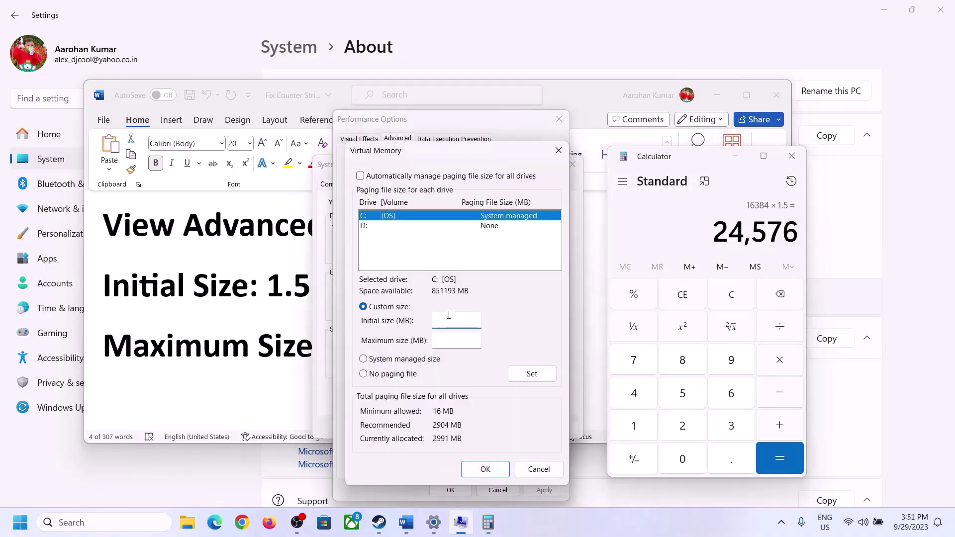
pyautogui.write('24576')
pyautogui.click(475, 346)
# Clear the previous result in Calculator and recheck the installed RAM on the Settings About page.
pyautogui.click(289, 349)
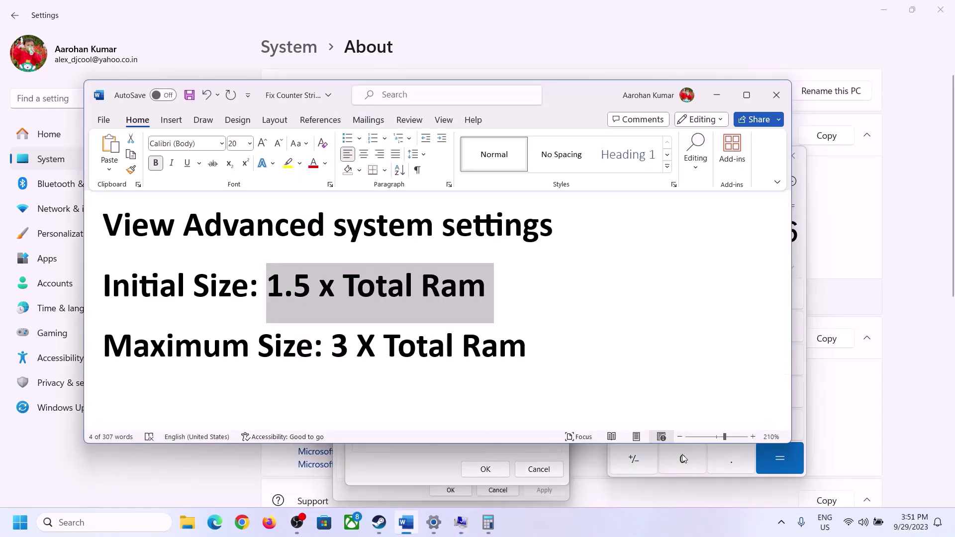
pyautogui.click(802, 263)
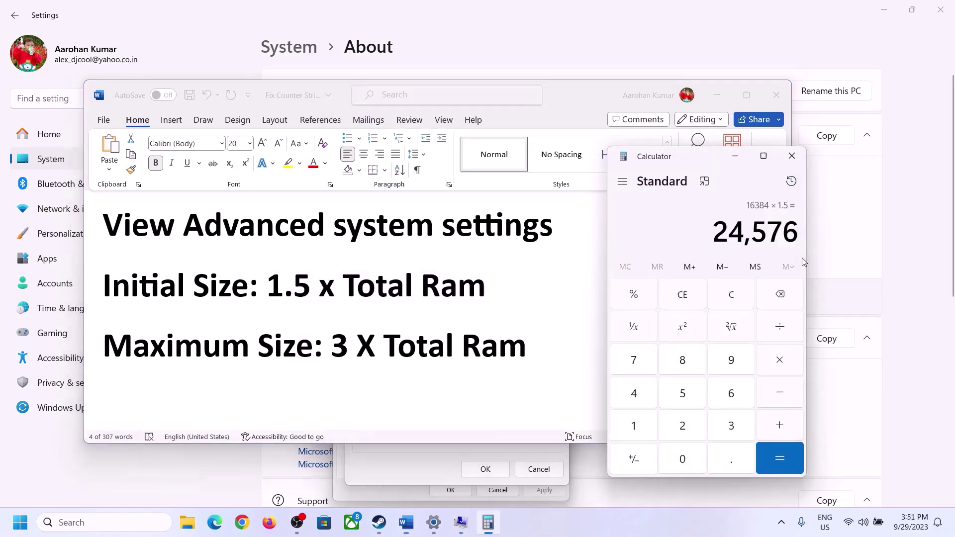
pyautogui.click(731, 295)
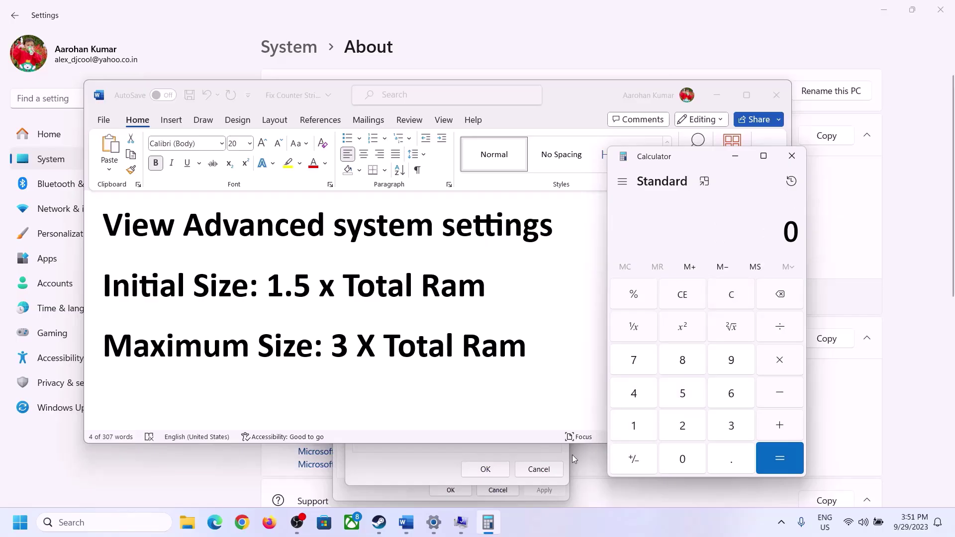
pyautogui.click(434, 522)
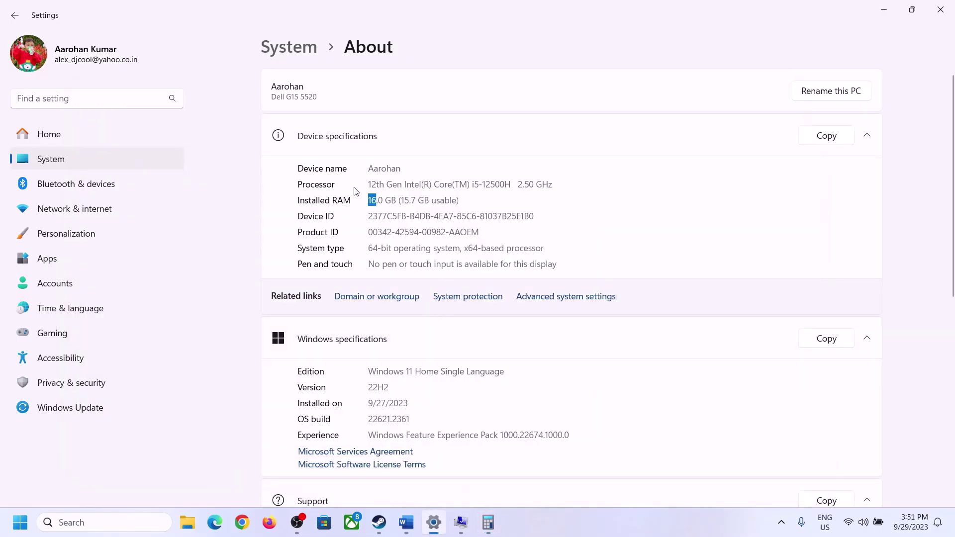
pyautogui.click(488, 522)
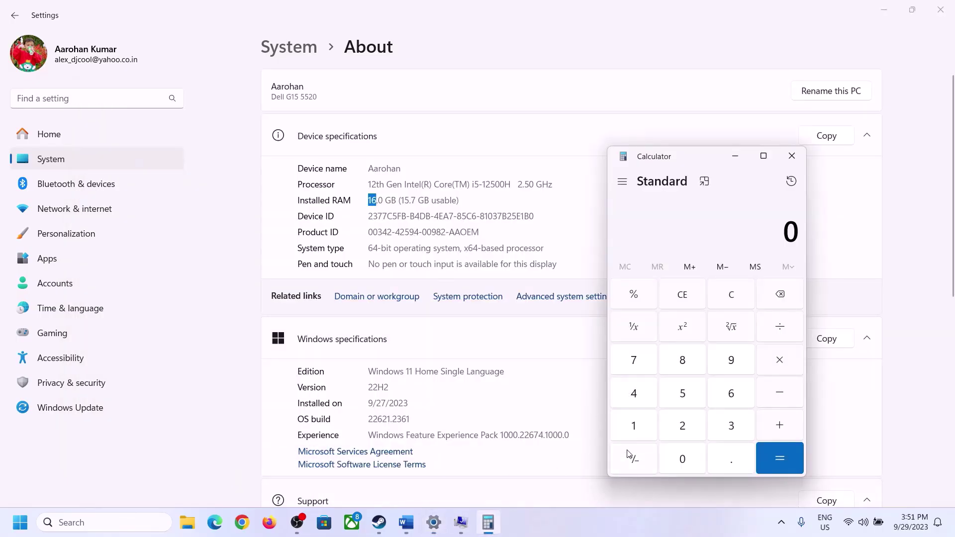
# Recalculate 16 × 1024 in Calculator as the base for the maximum paging file size.
pyautogui.click(645, 422)
pyautogui.click(731, 393)
pyautogui.click(777, 361)
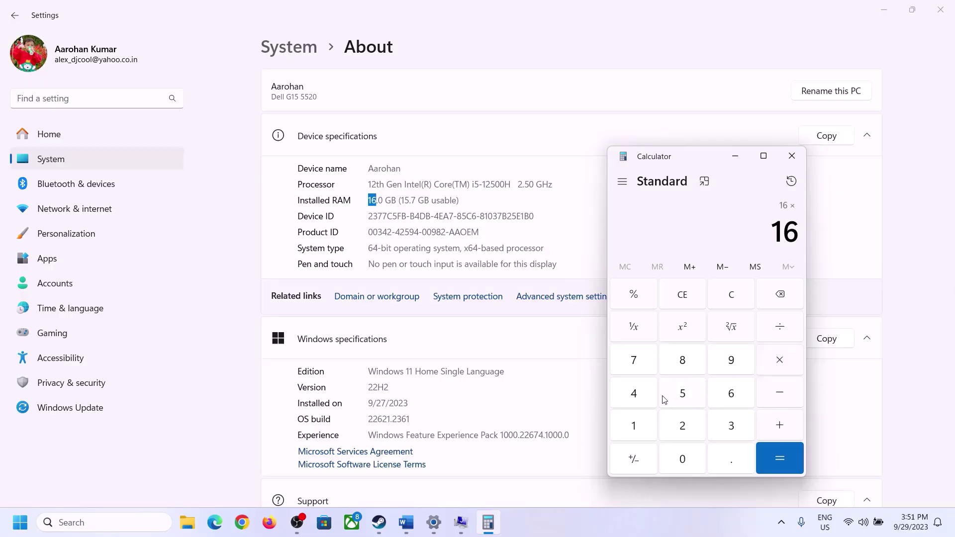
pyautogui.click(640, 422)
pyautogui.click(678, 455)
pyautogui.click(682, 424)
pyautogui.click(637, 398)
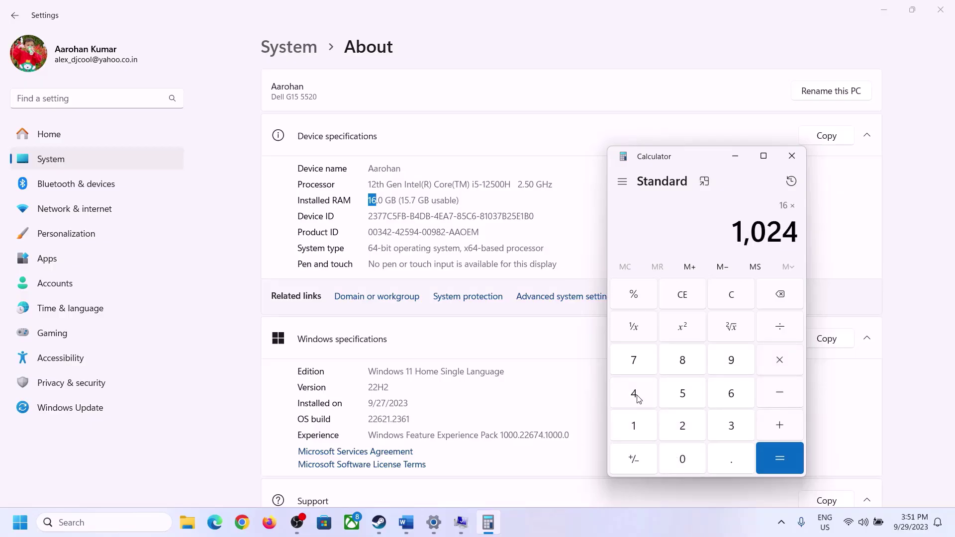
pyautogui.click(768, 468)
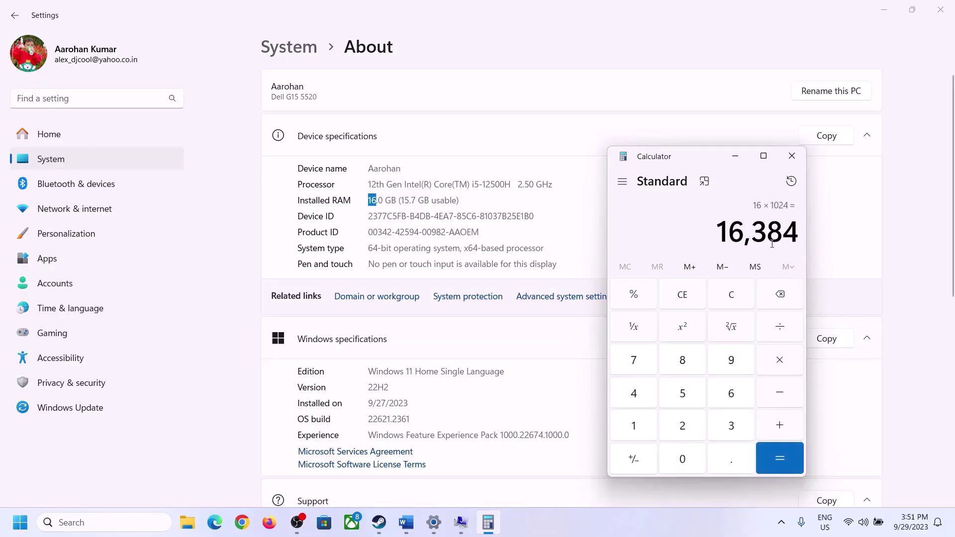
# Check the maximum size rule in the Word document and multiply 16384 by 3 in Calculator.
pyautogui.click(406, 522)
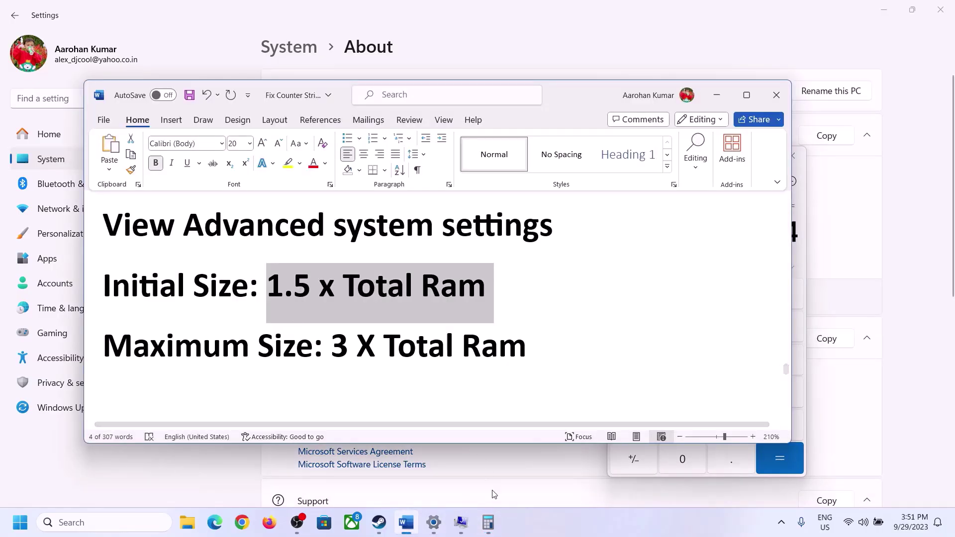
pyautogui.click(488, 522)
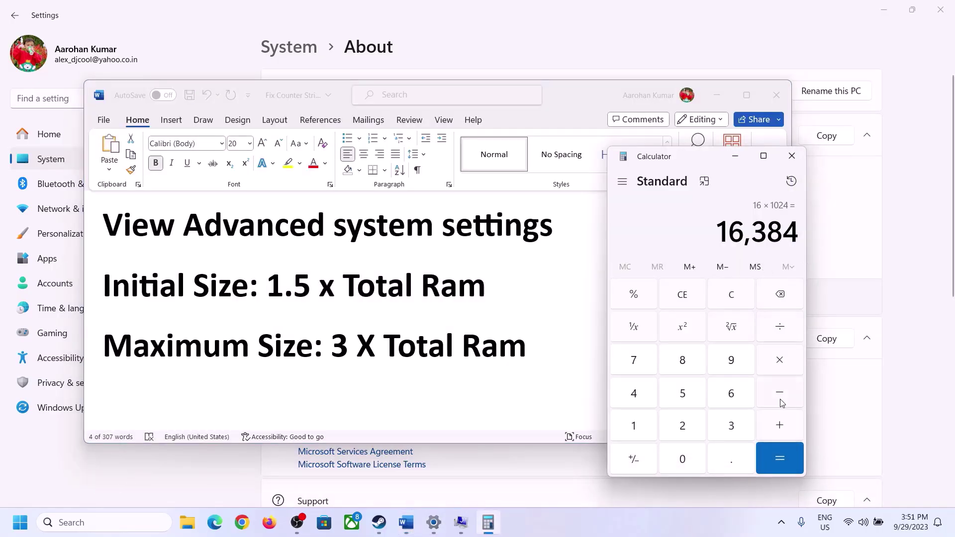
pyautogui.click(779, 367)
pyautogui.click(727, 425)
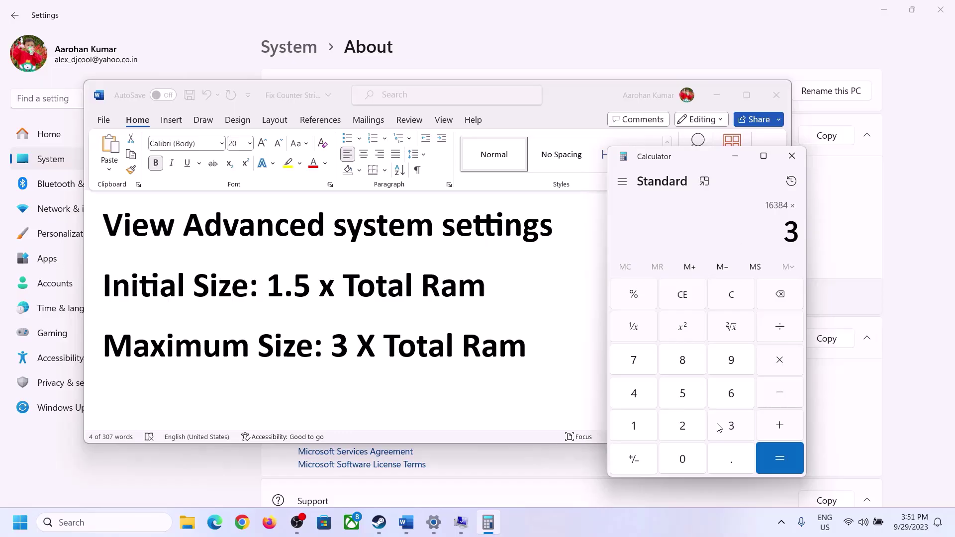
pyautogui.click(786, 456)
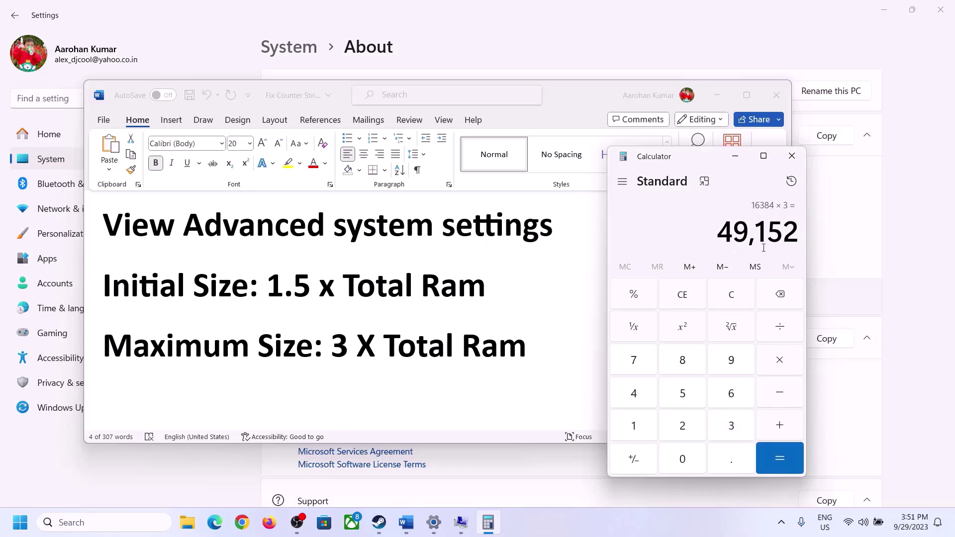
# Set the maximum paging file size to 49152 MB and assign the custom size to drive C:.
pyautogui.moveTo(461, 522)
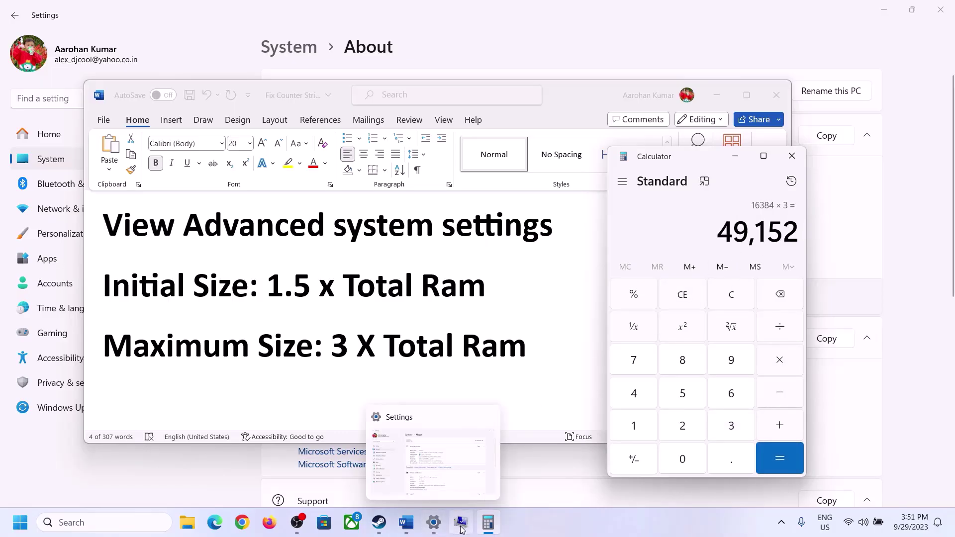
pyautogui.click(498, 430)
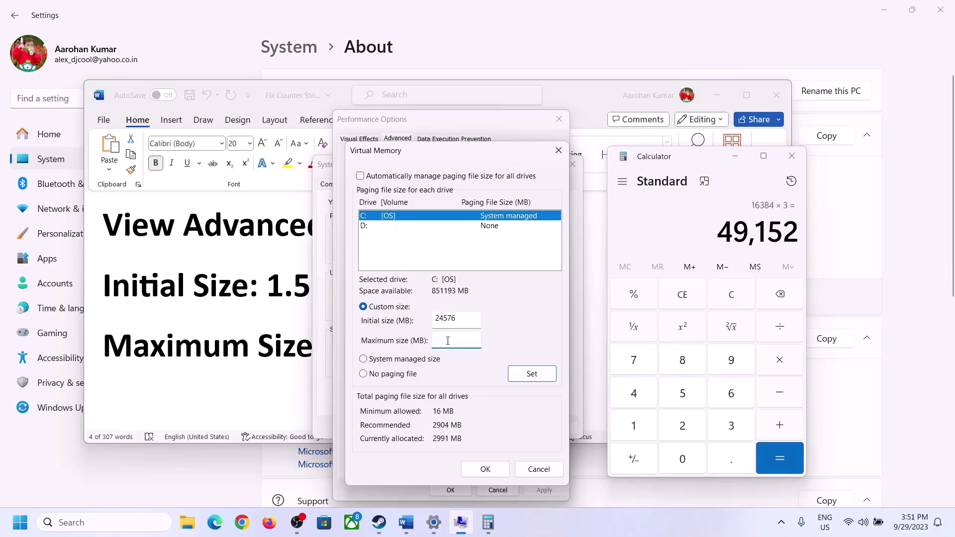
pyautogui.write('49152')
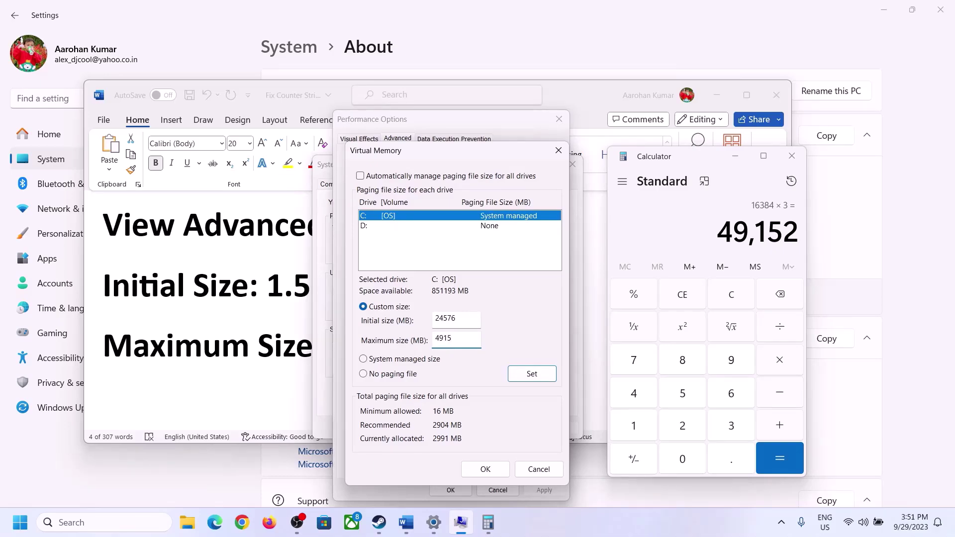
pyautogui.click(532, 375)
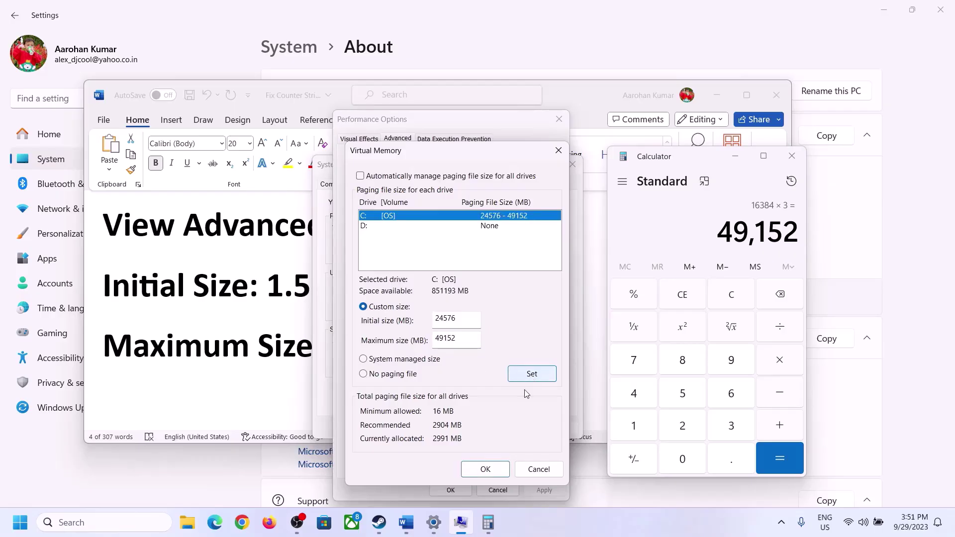
# Confirm the virtual memory change, accept the open system dialogs, and close the restart prompt without restarting.
pyautogui.click(486, 469)
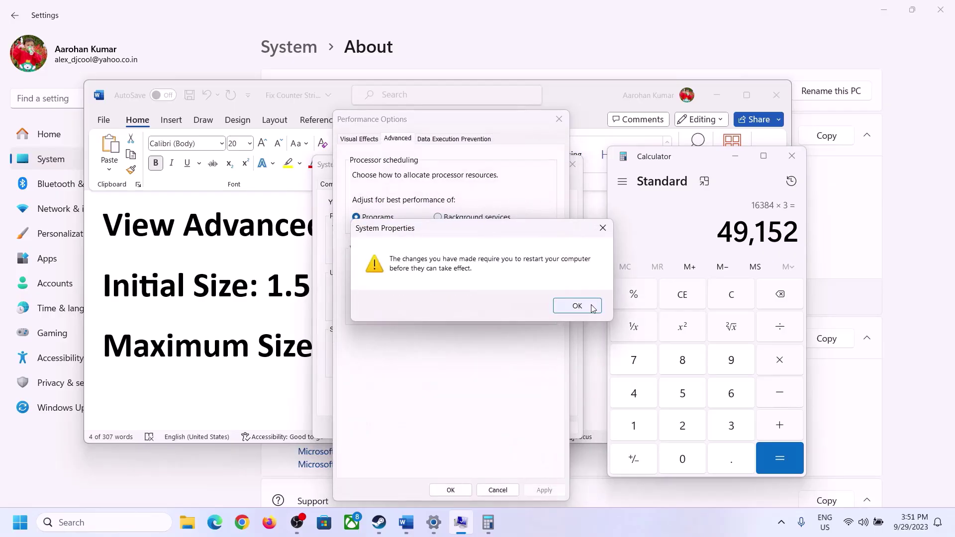
pyautogui.click(577, 306)
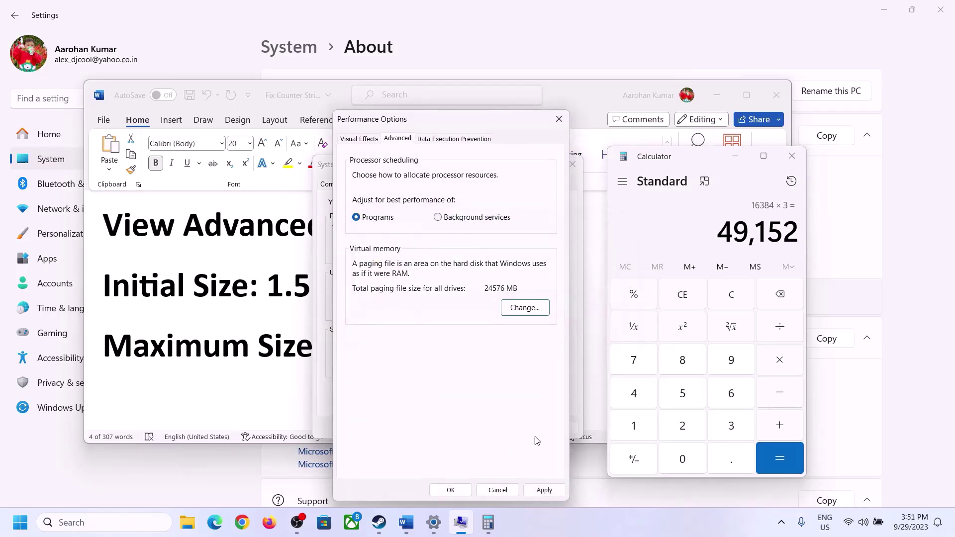
pyautogui.click(451, 490)
pyautogui.click(457, 427)
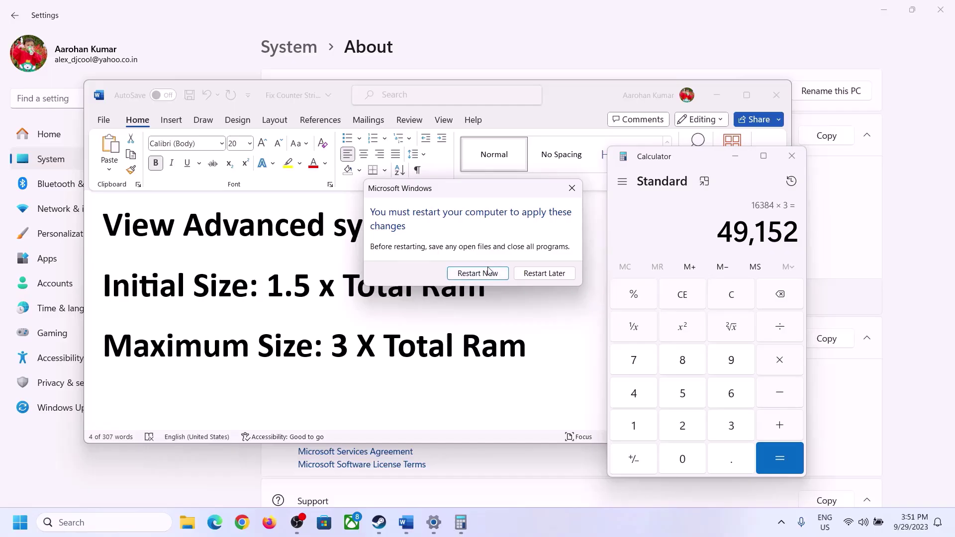
pyautogui.click(572, 189)
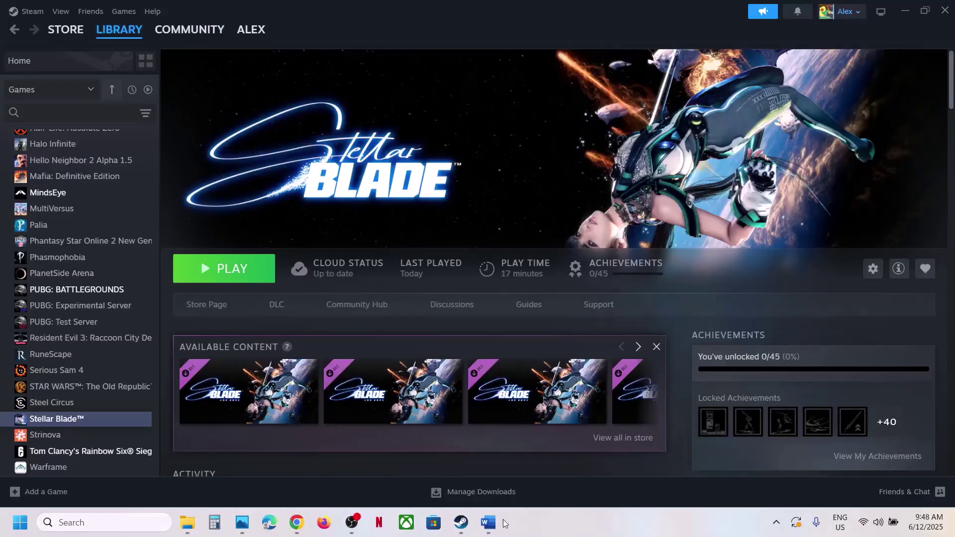
# Highlight the Step 5 text "Run the game as an administrator, try compatibility mode" in the Word document.
pyautogui.click(487, 522)
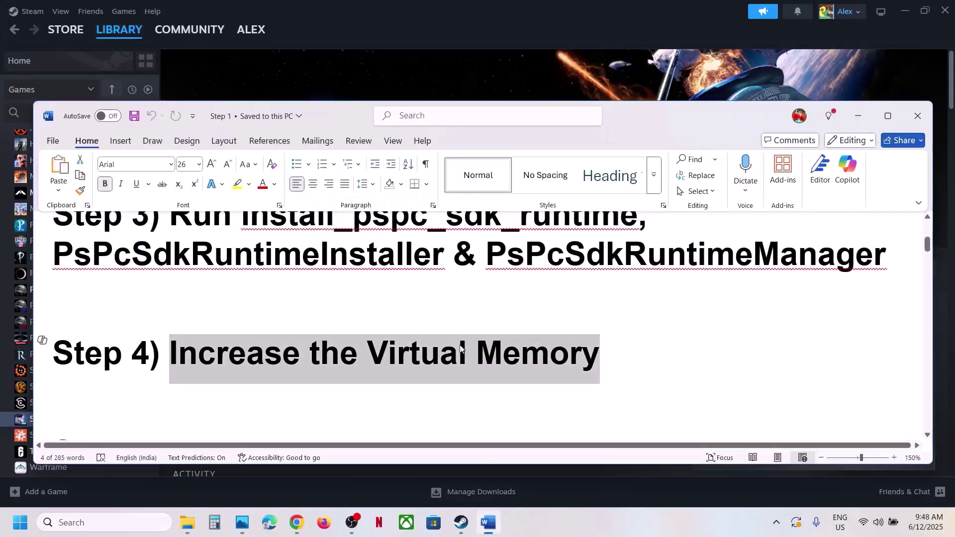
pyautogui.scroll(-2, 391, 295)
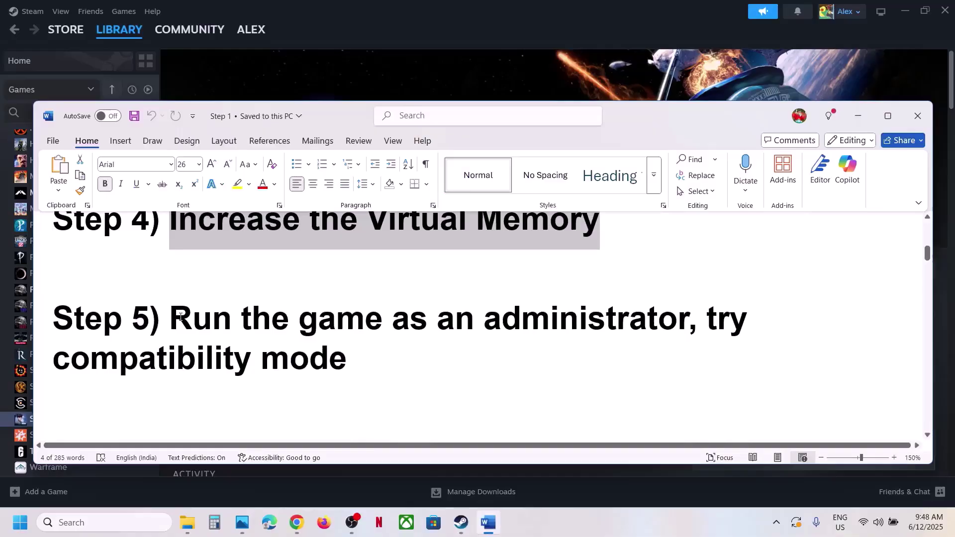
pyautogui.moveTo(179, 318); pyautogui.dragTo(346, 359)
pyautogui.click(347, 359)
# Browse Stellar Blade's local files from the Steam library and open the SB > Binaries > Win64 folder.
pyautogui.click(464, 70)
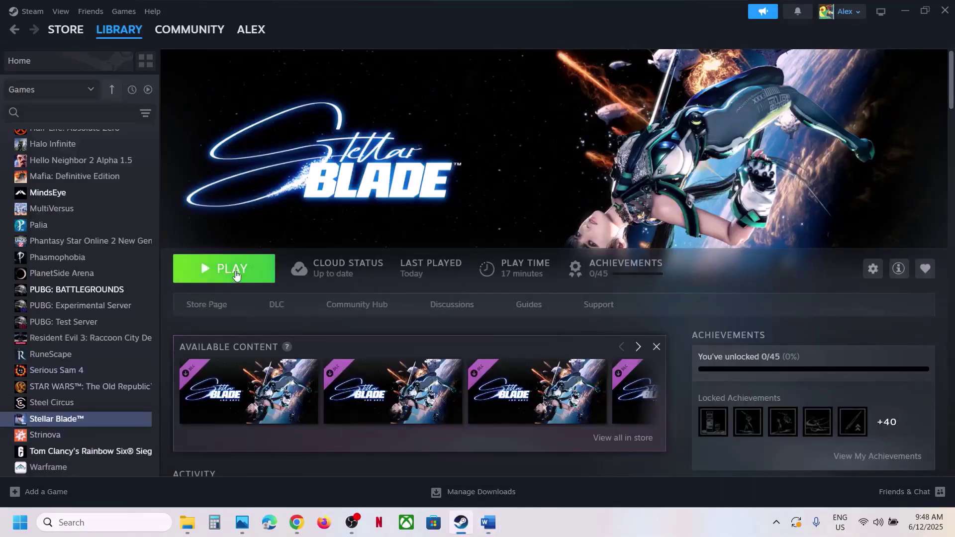
pyautogui.rightClick(93, 420)
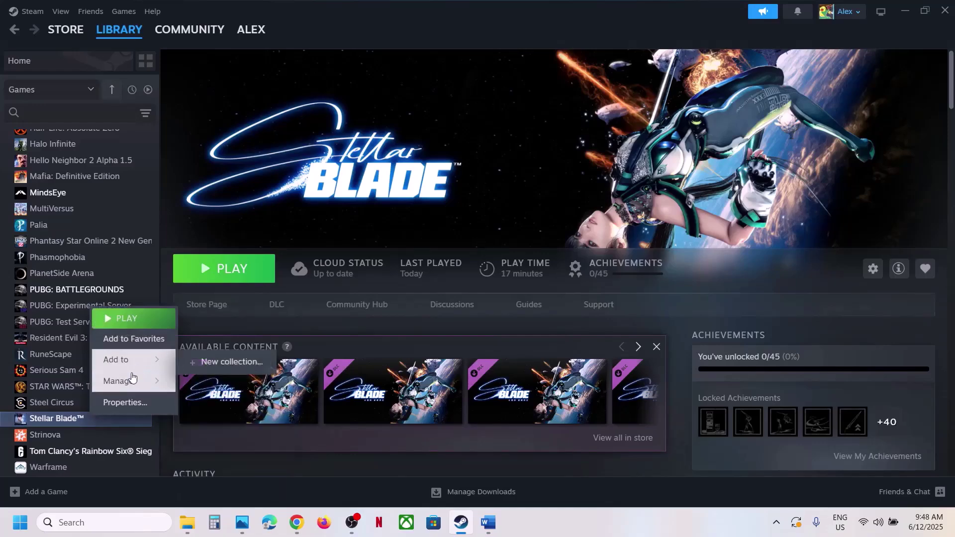
pyautogui.moveTo(131, 381)
pyautogui.click(221, 403)
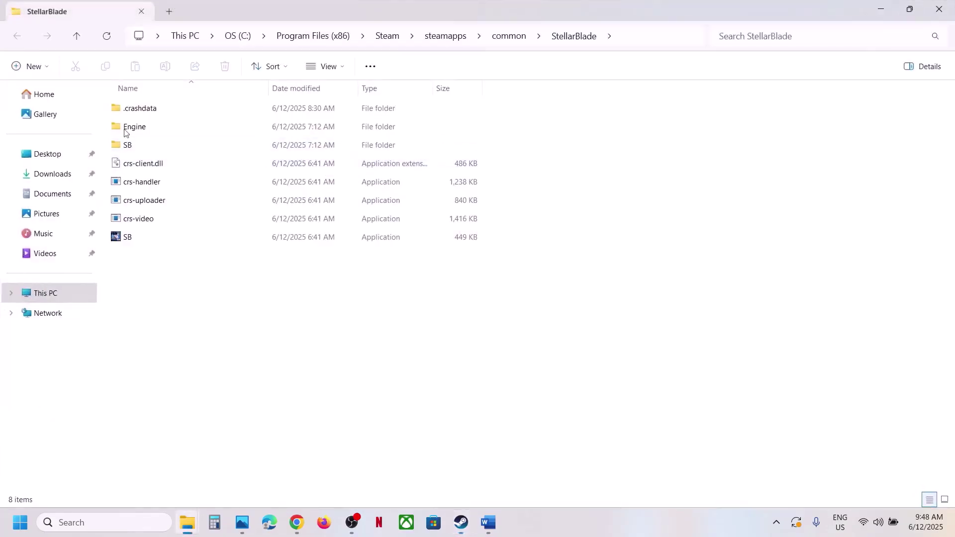
pyautogui.doubleClick(133, 146)
pyautogui.doubleClick(143, 111)
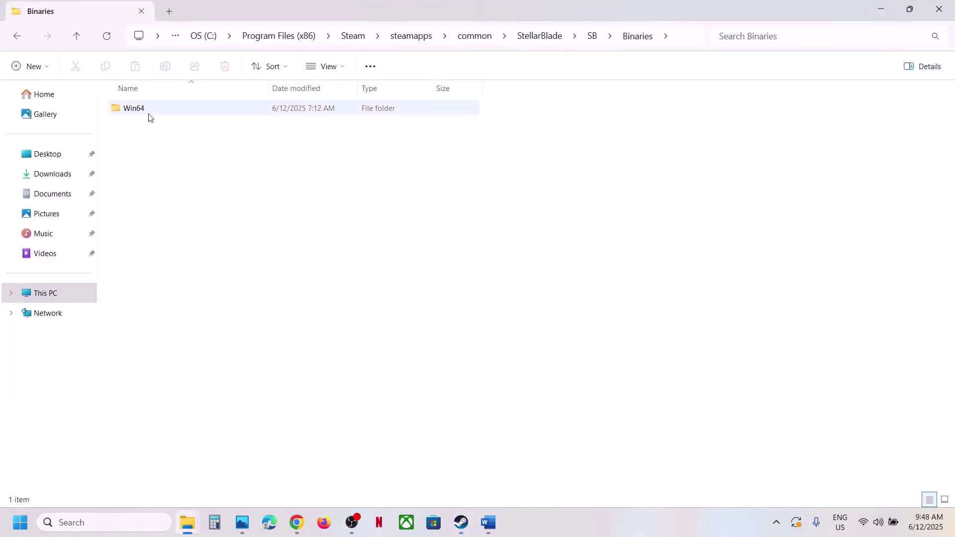
pyautogui.doubleClick(147, 112)
# Set SB-Win64-Shipping to always run as an administrator in its compatibility properties and apply the change.
pyautogui.click(156, 310)
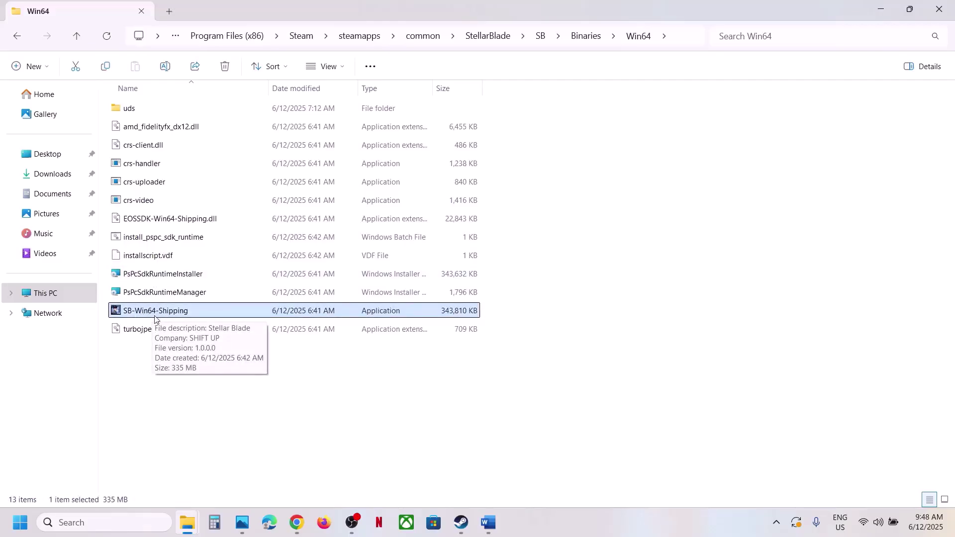
pyautogui.rightClick(157, 312)
pyautogui.click(209, 250)
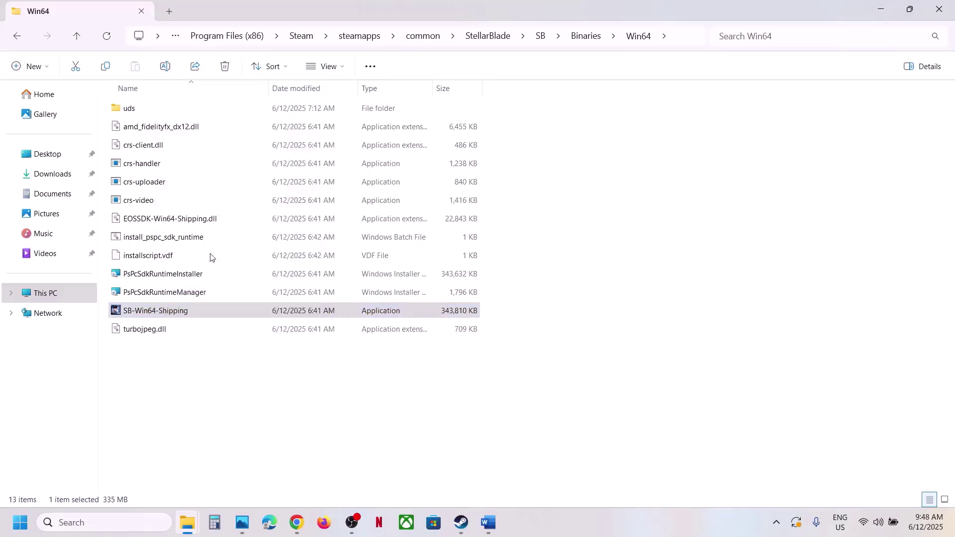
pyautogui.click(272, 204)
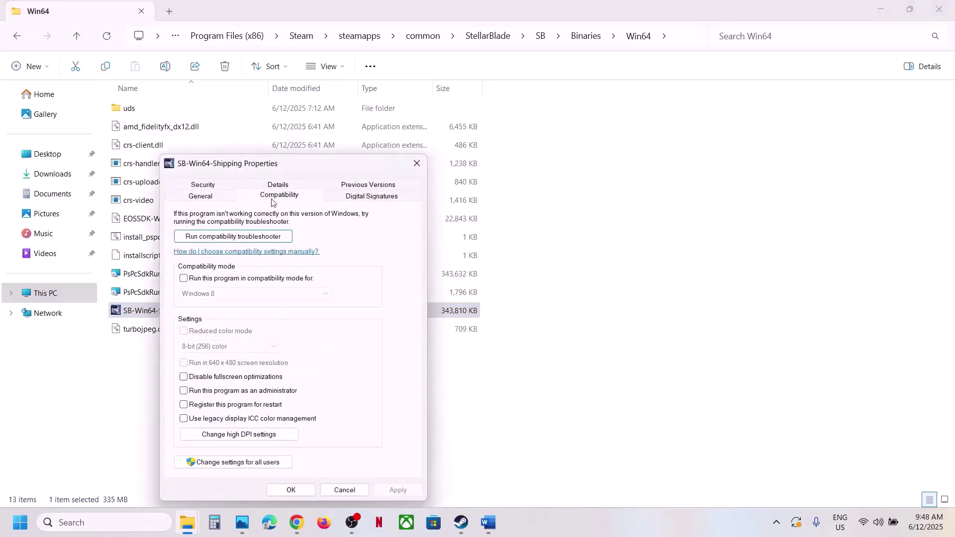
pyautogui.click(190, 390)
pyautogui.click(397, 490)
pyautogui.click(292, 491)
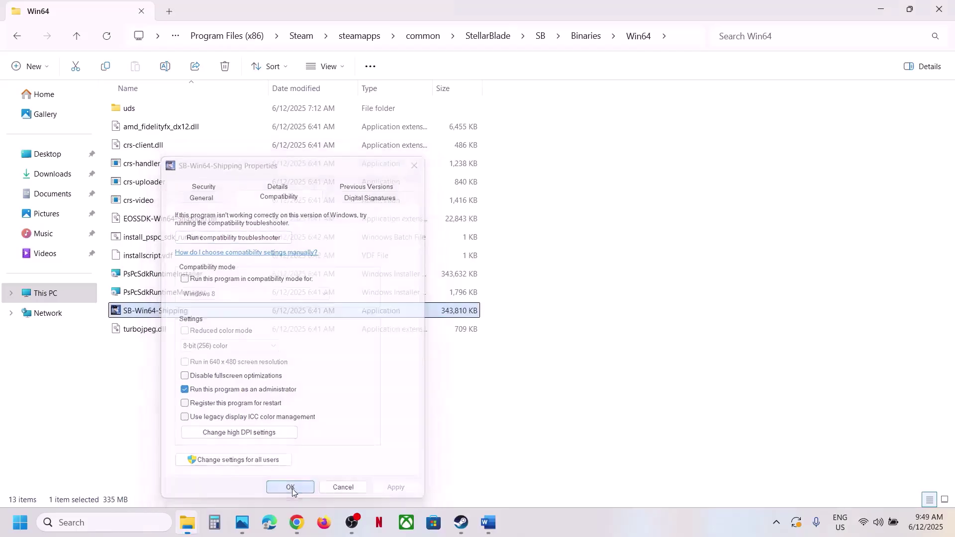
# Turn on compatibility mode for Windows 8 in the SB-Win64-Shipping properties and apply the change.
pyautogui.rightClick(163, 314)
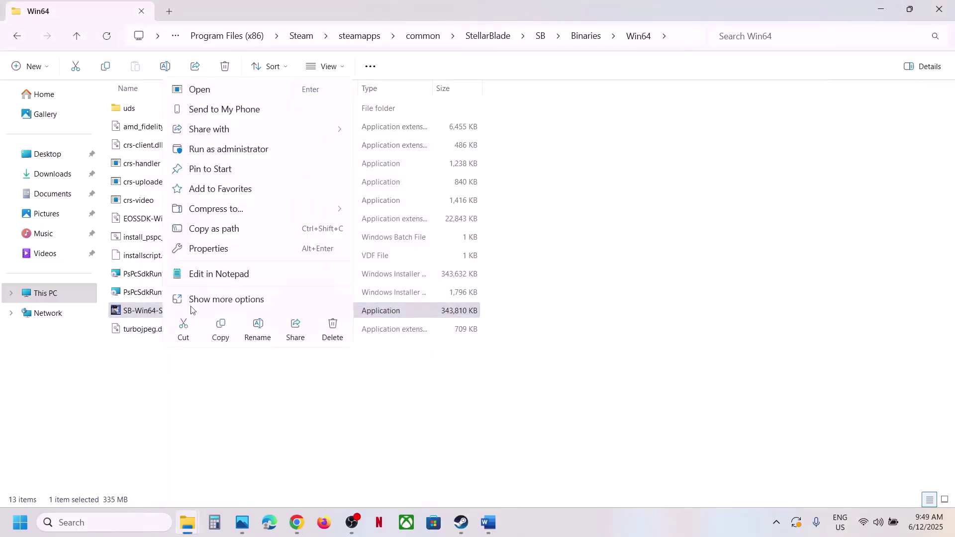
pyautogui.click(218, 249)
pyautogui.click(281, 197)
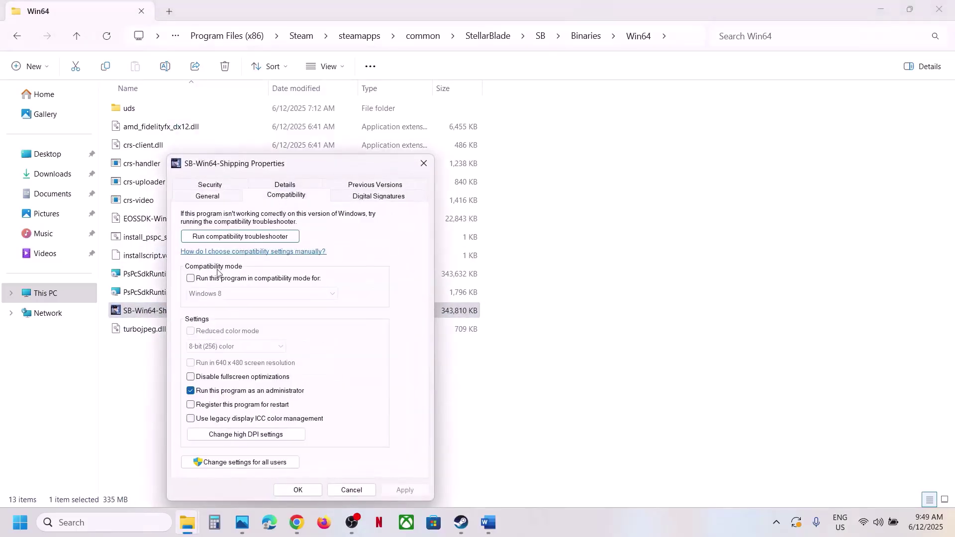
pyautogui.click(190, 278)
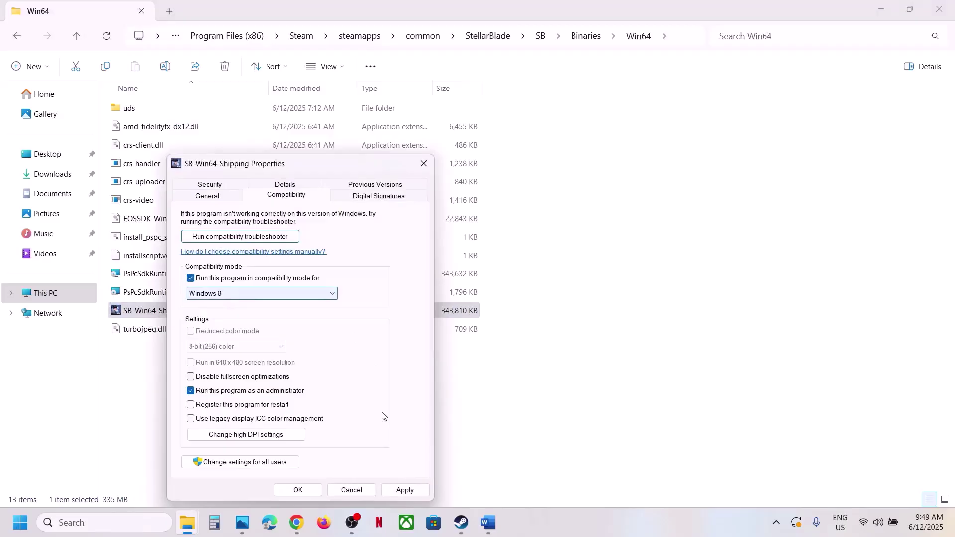
pyautogui.click(405, 489)
# Switch SB-Win64-Shipping's compatibility mode to Windows 7, disable fullscreen optimizations, and apply and accept the changes.
pyautogui.click(245, 294)
pyautogui.click(222, 328)
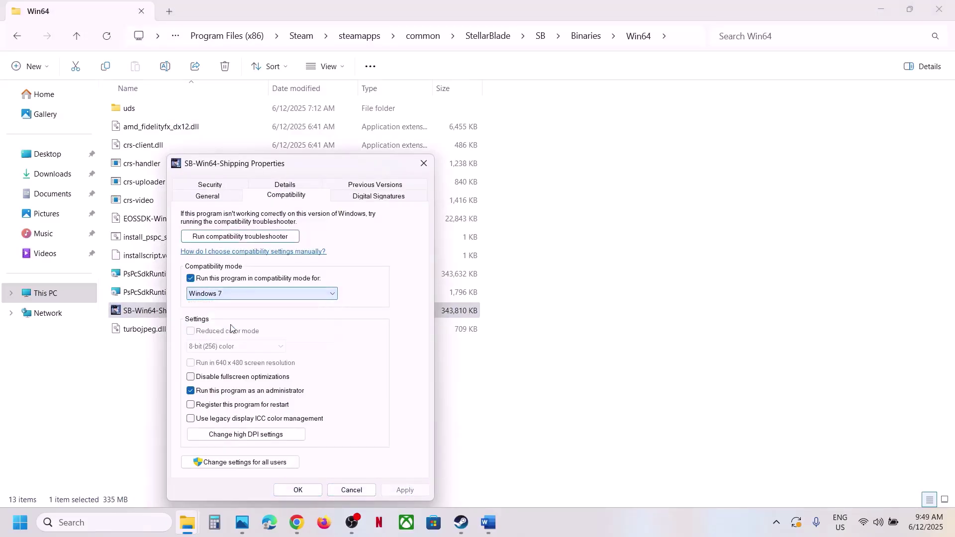
pyautogui.click(400, 490)
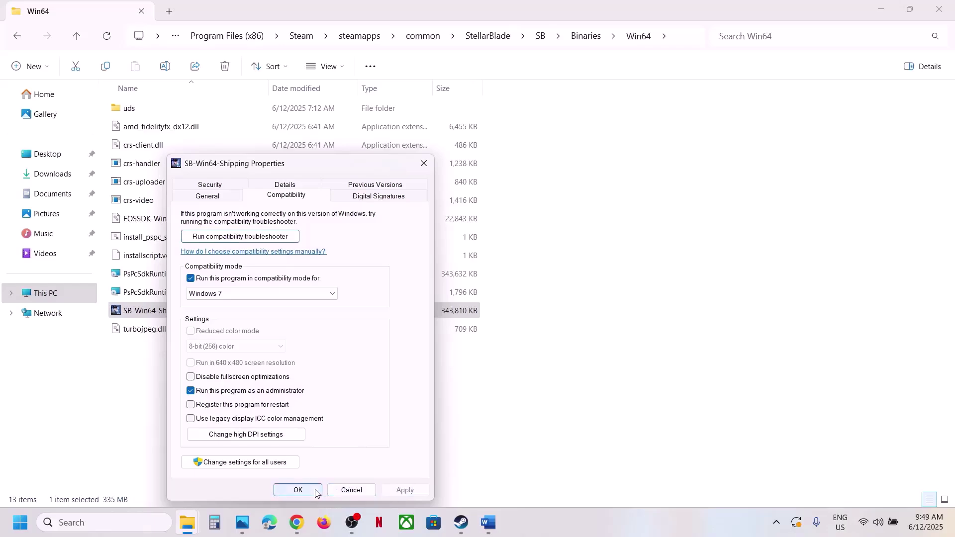
pyautogui.click(219, 378)
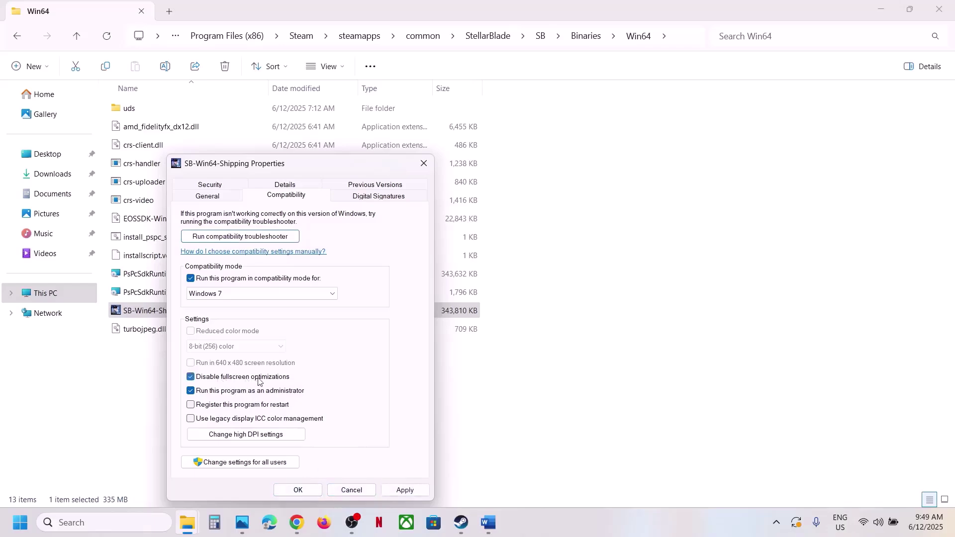
pyautogui.click(402, 491)
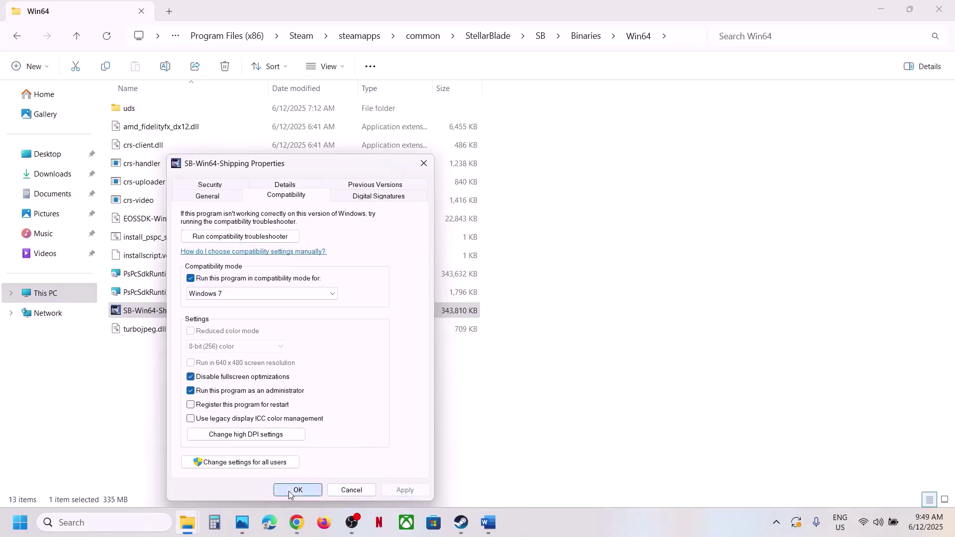
pyautogui.click(290, 490)
# Turn off compatibility mode, disabled fullscreen optimizations and running as administrator in the SB-Win64-Shipping compatibility properties, and accept the changes.
pyautogui.rightClick(184, 315)
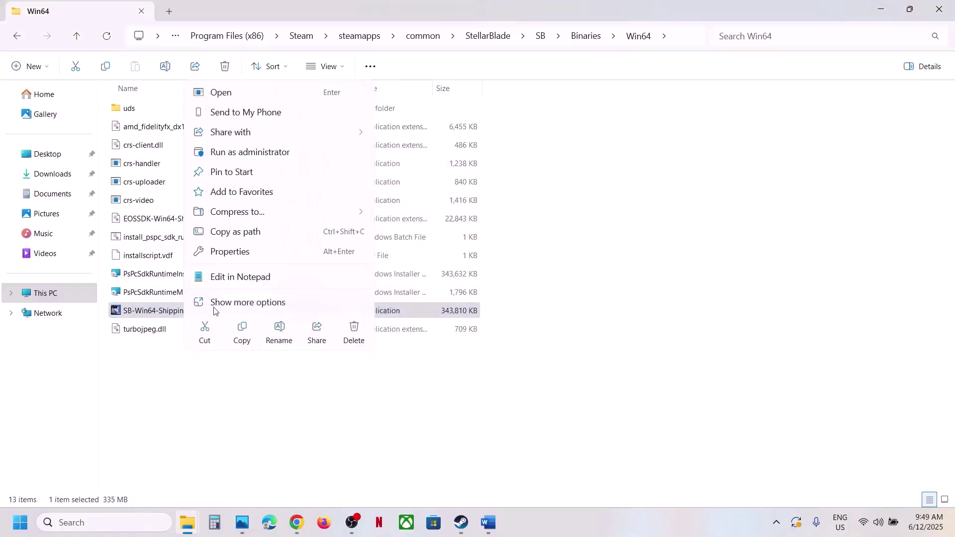
pyautogui.click(243, 258)
pyautogui.click(306, 197)
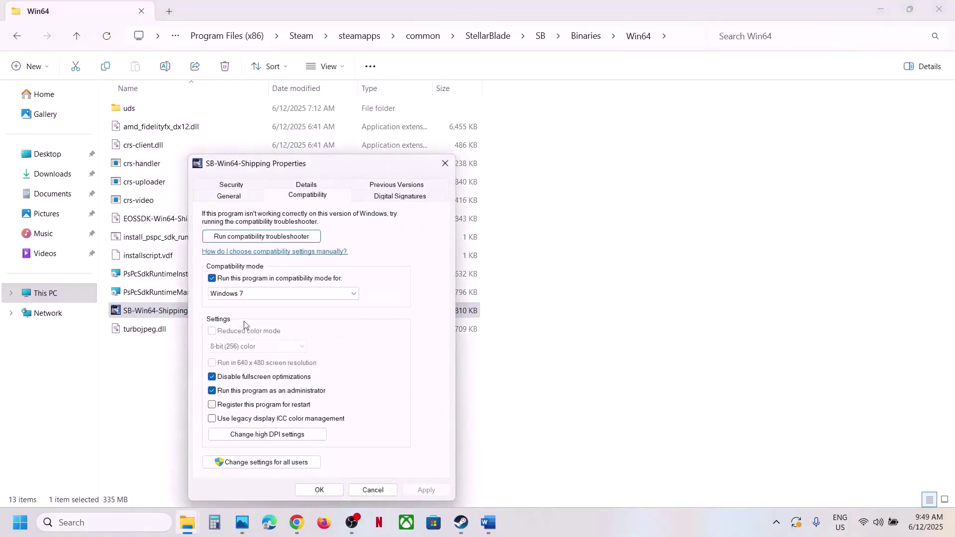
pyautogui.click(212, 279)
pyautogui.click(212, 377)
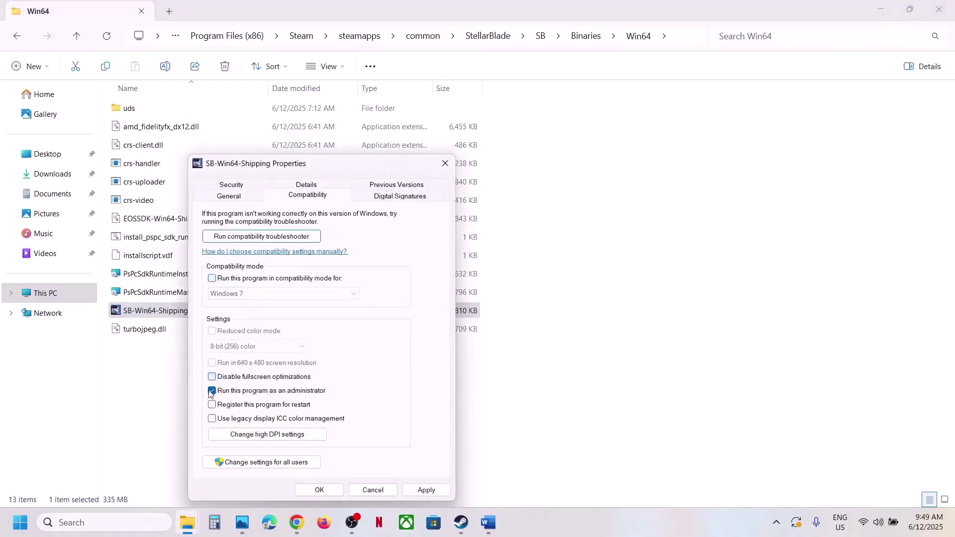
pyautogui.click(212, 391)
pyautogui.click(320, 491)
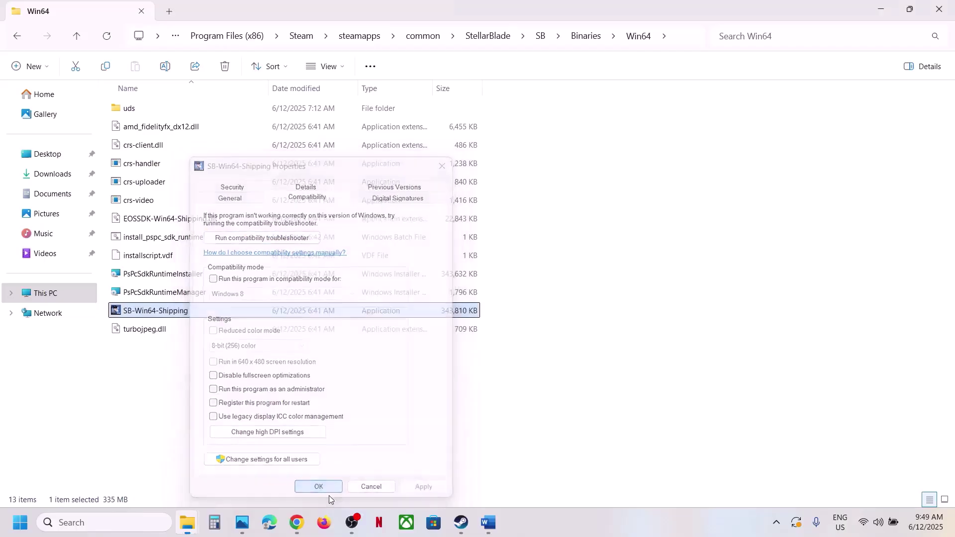
# Highlight the Step 6 text "Allow the game exe file to Antivirus program" in the Word document.
pyautogui.moveTo(489, 522)
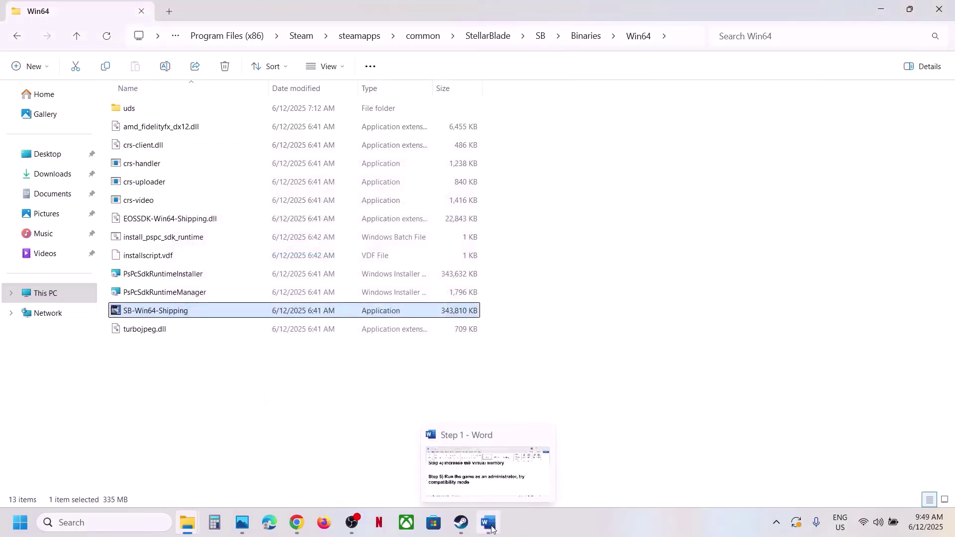
pyautogui.click(488, 462)
pyautogui.scroll(-3, 379, 344)
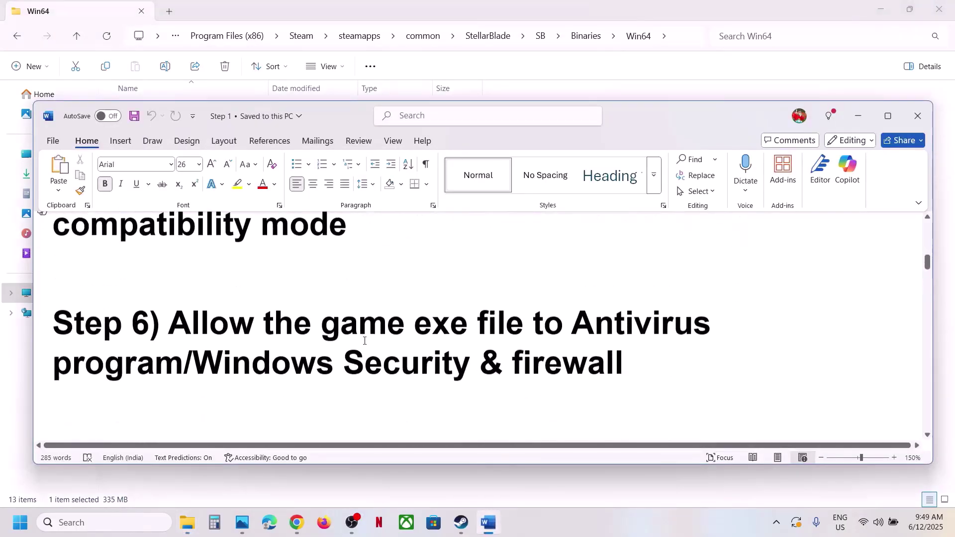
pyautogui.moveTo(191, 318); pyautogui.dragTo(190, 367)
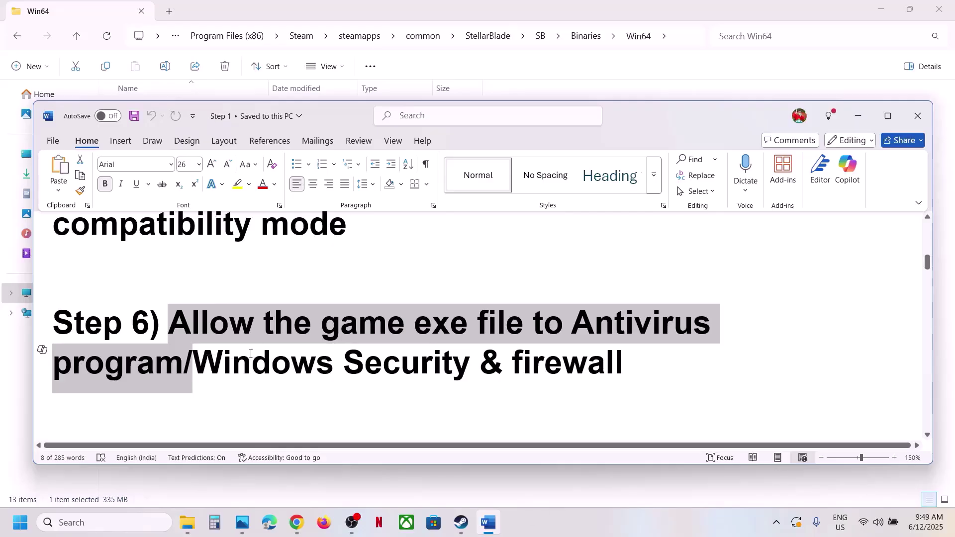
pyautogui.click(170, 326)
pyautogui.moveTo(170, 326); pyautogui.dragTo(179, 361)
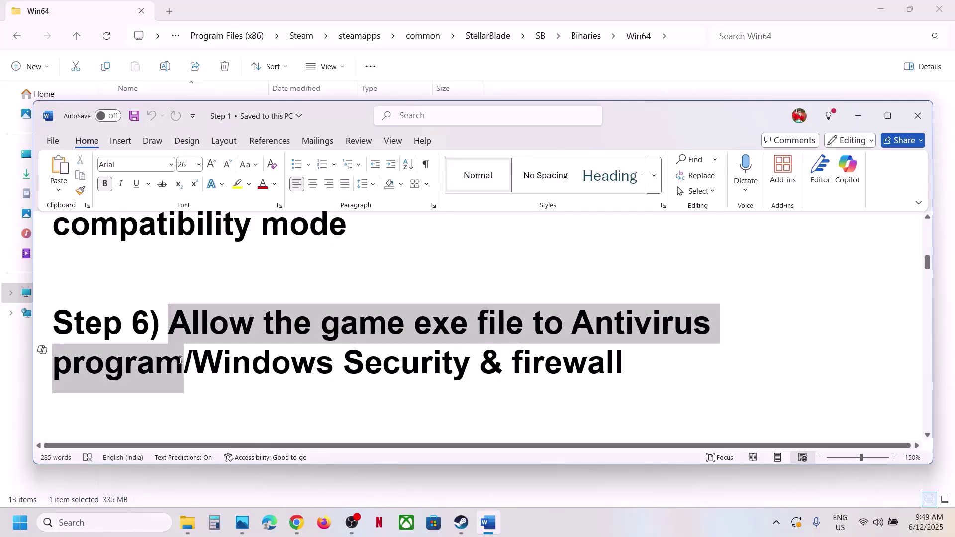
# Minimize the Word document and open Virus & threat protection in Windows Security from the Privacy & security settings.
pyautogui.click(852, 122)
pyautogui.press('super+i')
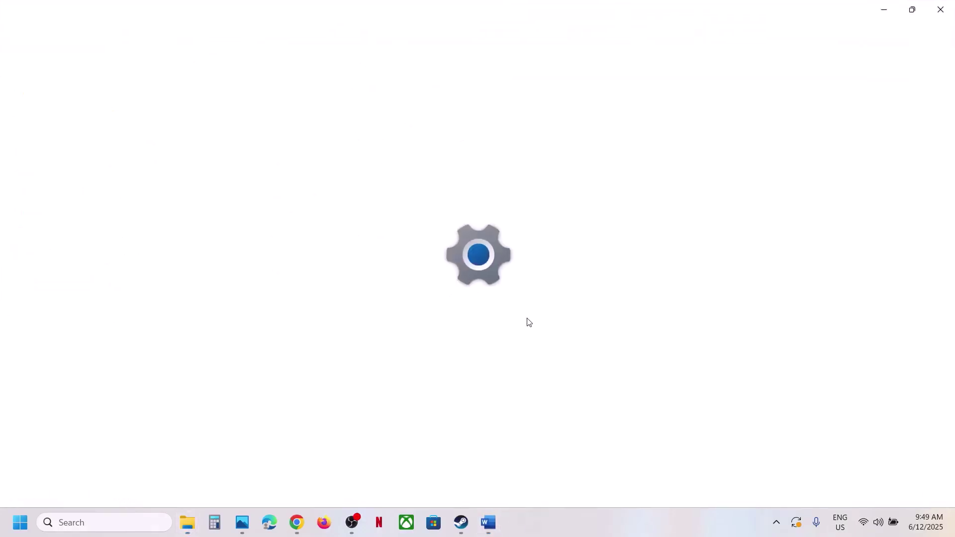
pyautogui.click(96, 404)
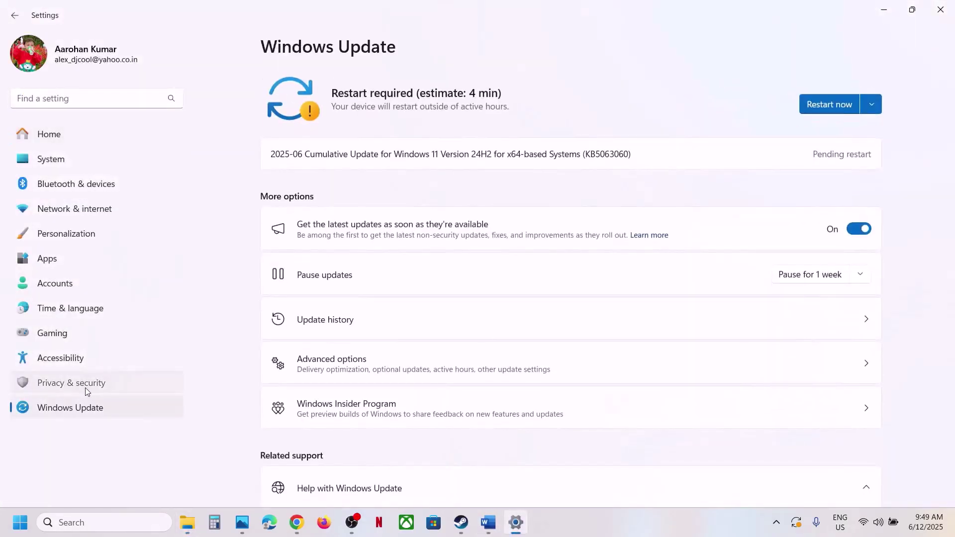
pyautogui.click(86, 388)
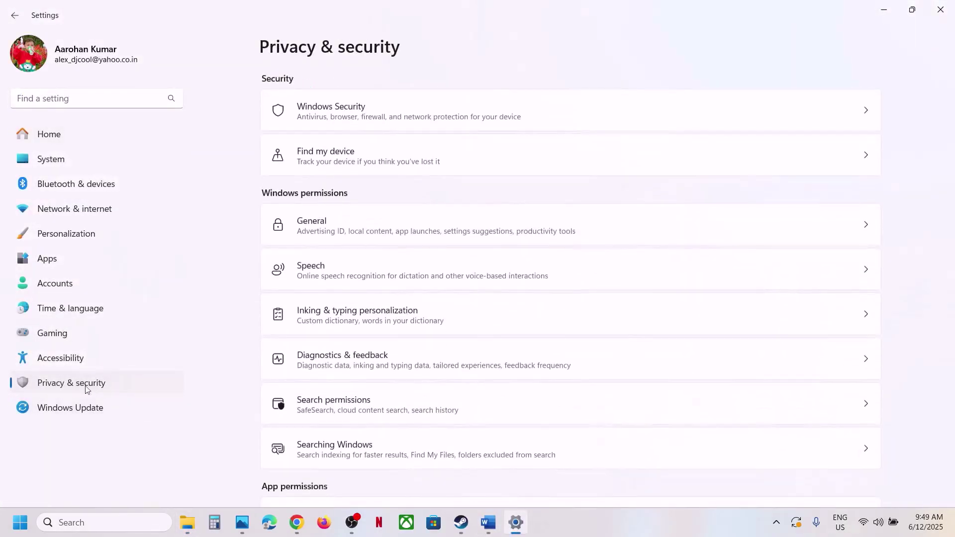
pyautogui.click(335, 116)
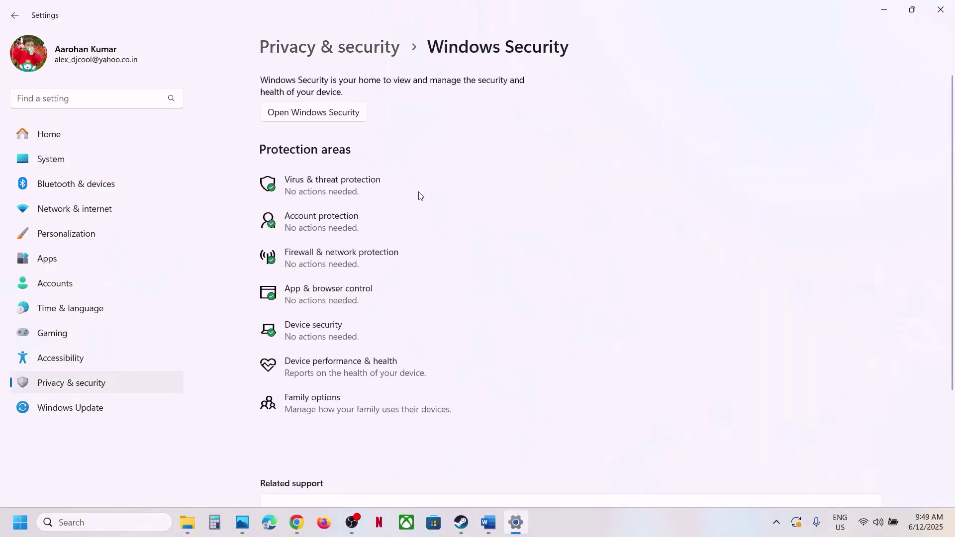
pyautogui.click(332, 184)
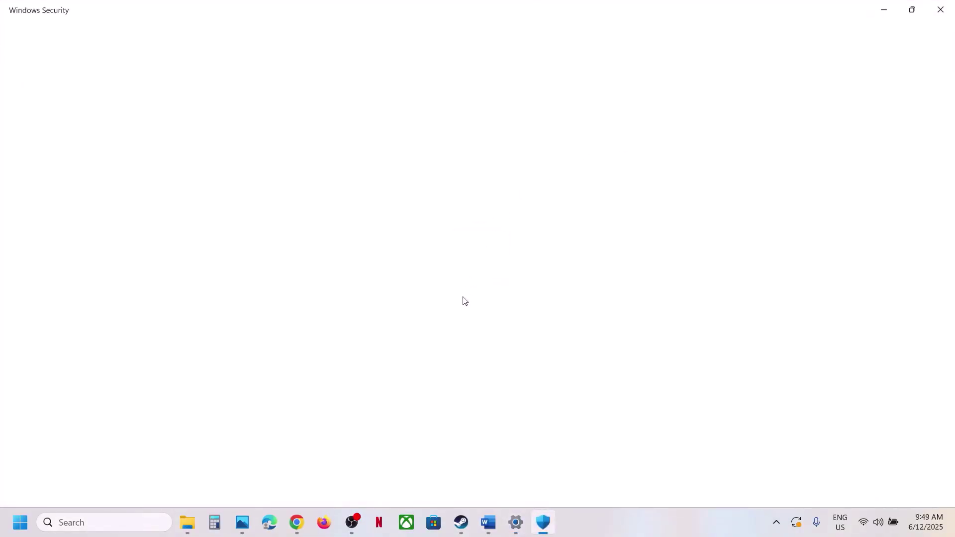
# Open the allowed apps list for Controlled folder access under Ransomware protection, approving the User Account Control request.
pyautogui.scroll(-3, 389, 380)
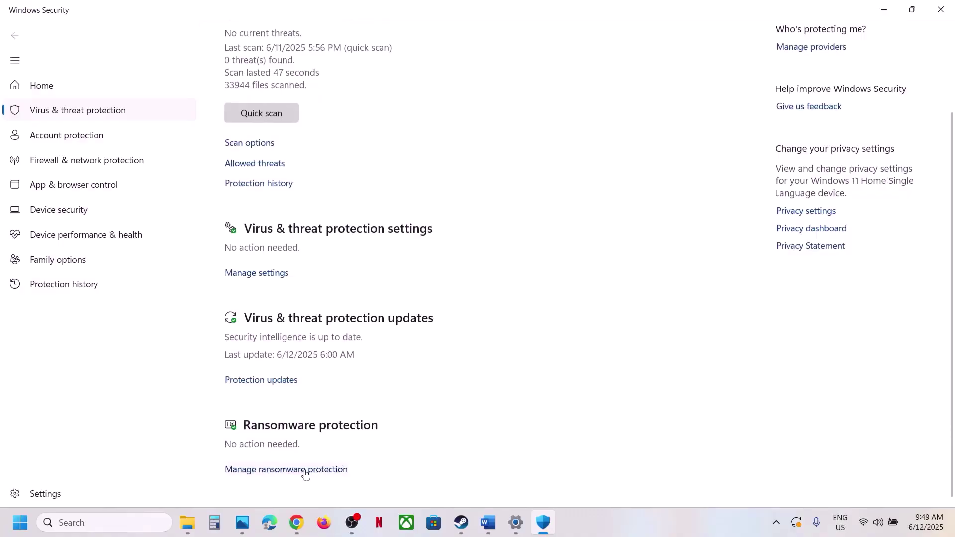
pyautogui.click(303, 469)
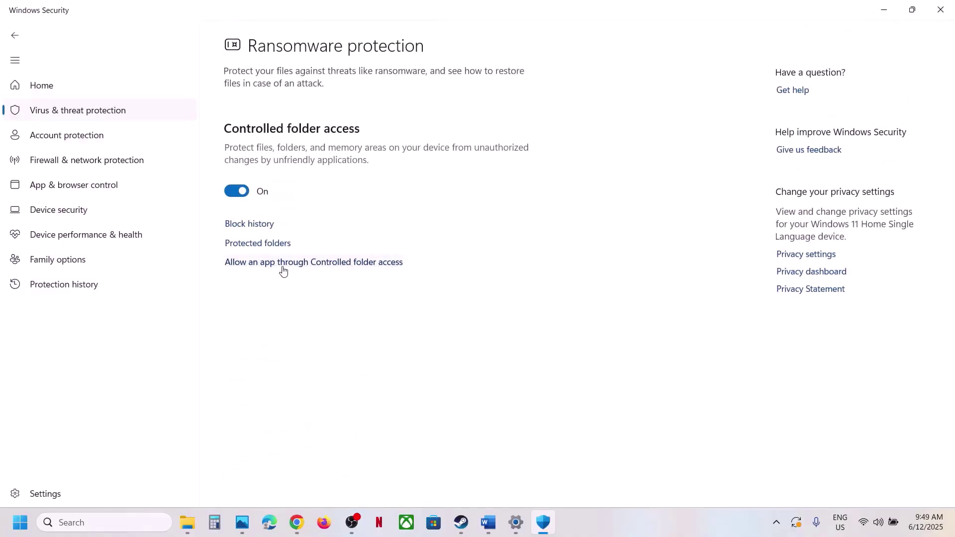
pyautogui.click(298, 262)
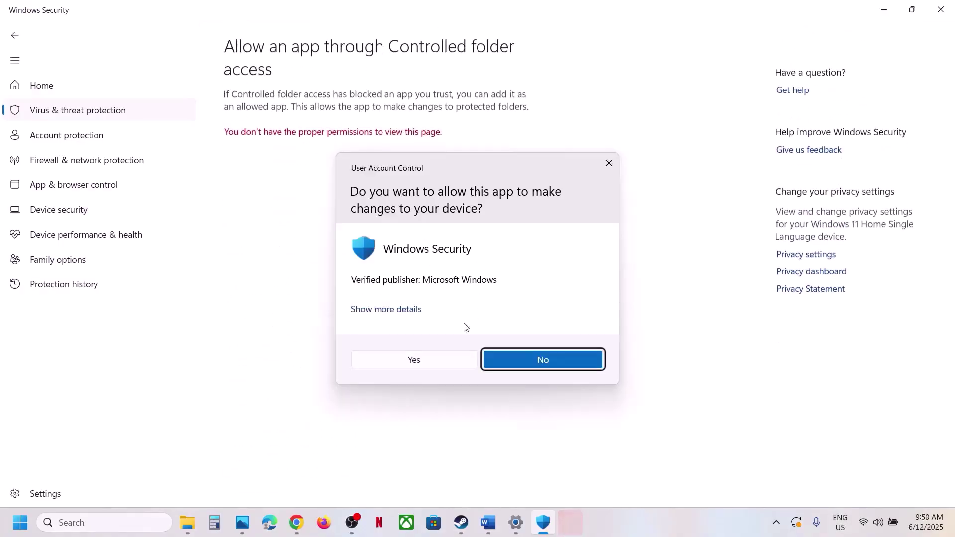
pyautogui.click(401, 362)
pyautogui.scroll(-2, 430, 237)
pyautogui.scroll(2, 430, 236)
# Add the SB application from the StellarBlade folder to the apps allowed through Controlled folder access.
pyautogui.click(297, 151)
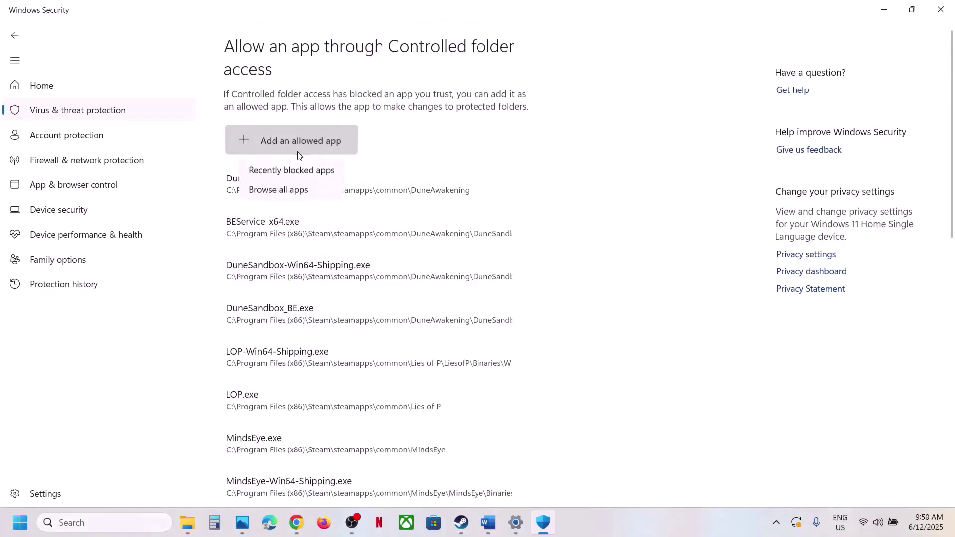
pyautogui.click(299, 193)
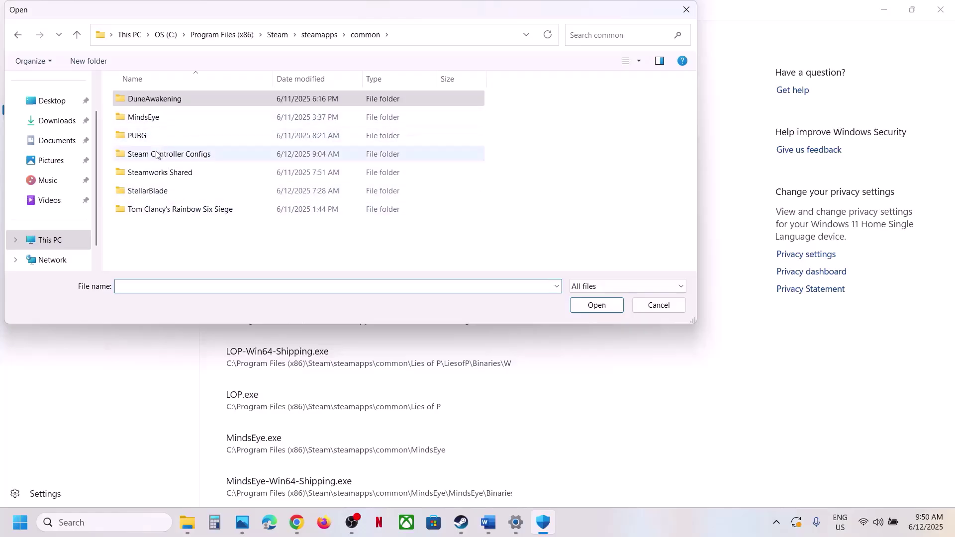
pyautogui.doubleClick(144, 190)
pyautogui.click(467, 44)
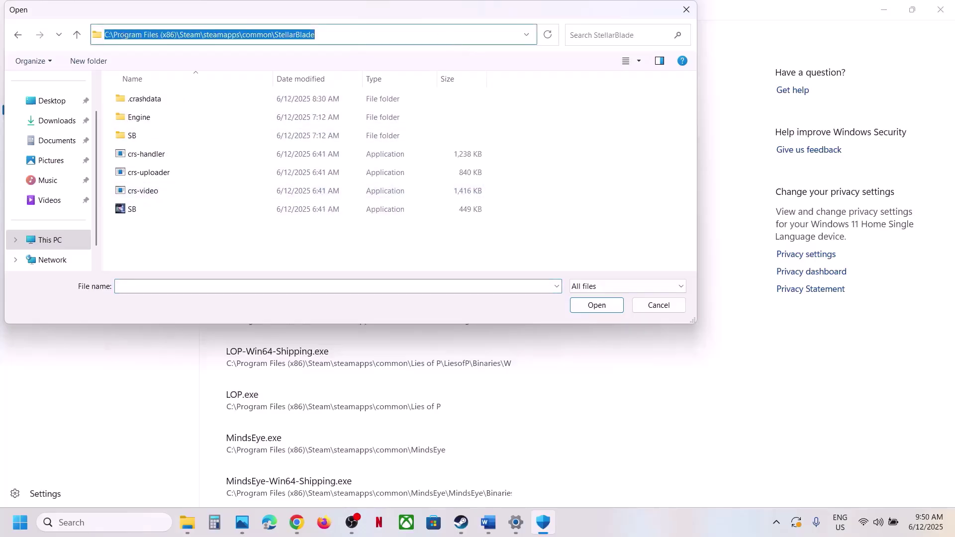
pyautogui.click(136, 213)
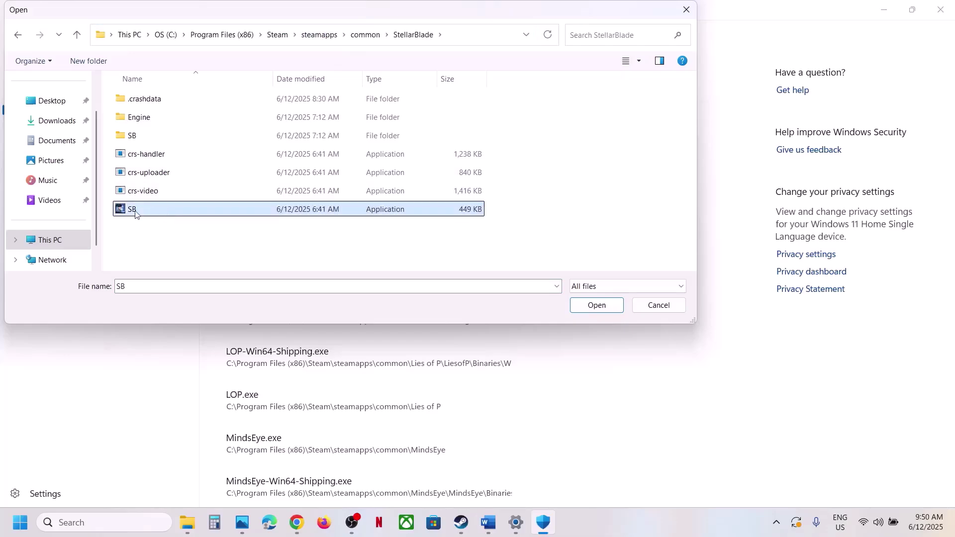
pyautogui.click(583, 305)
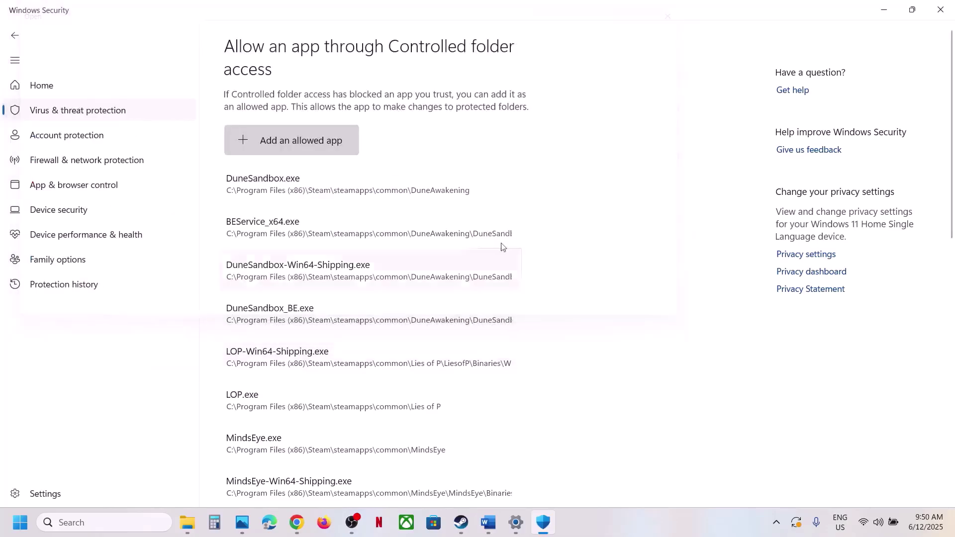
# Add SB-Win64-Shipping from StellarBlade's SB > Binaries > Win64 folder to the apps allowed through Controlled folder access.
pyautogui.click(314, 148)
pyautogui.click(302, 191)
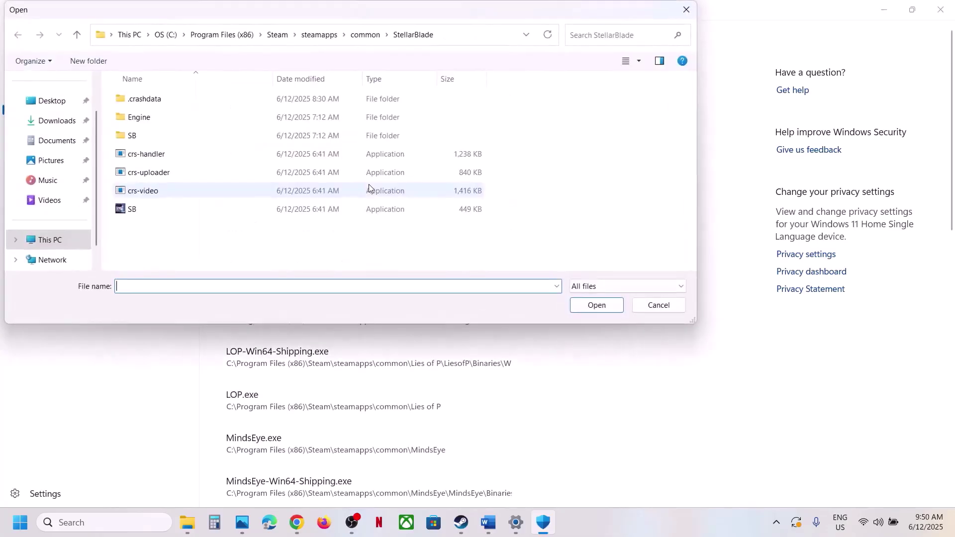
pyautogui.click(144, 137)
pyautogui.doubleClick(144, 136)
pyautogui.doubleClick(149, 100)
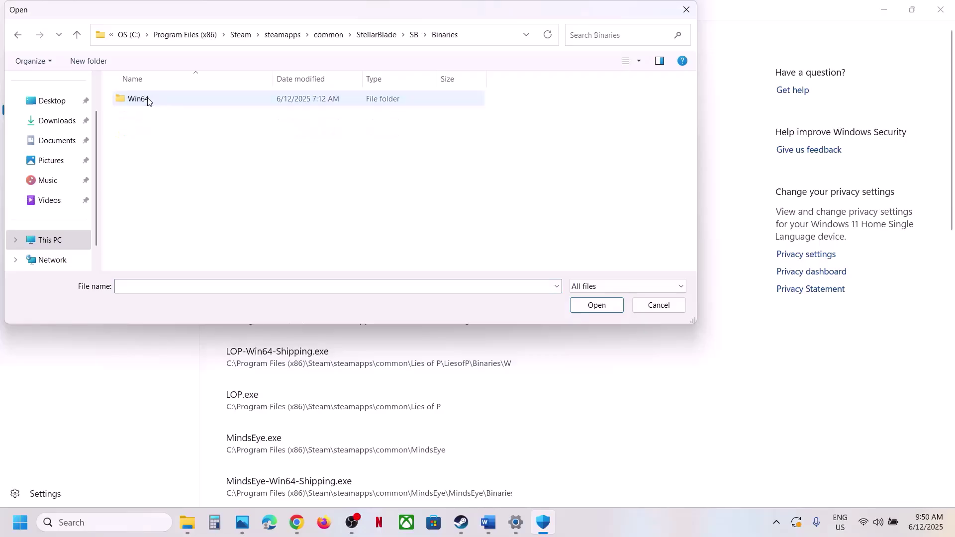
pyautogui.doubleClick(149, 100)
pyautogui.click(170, 171)
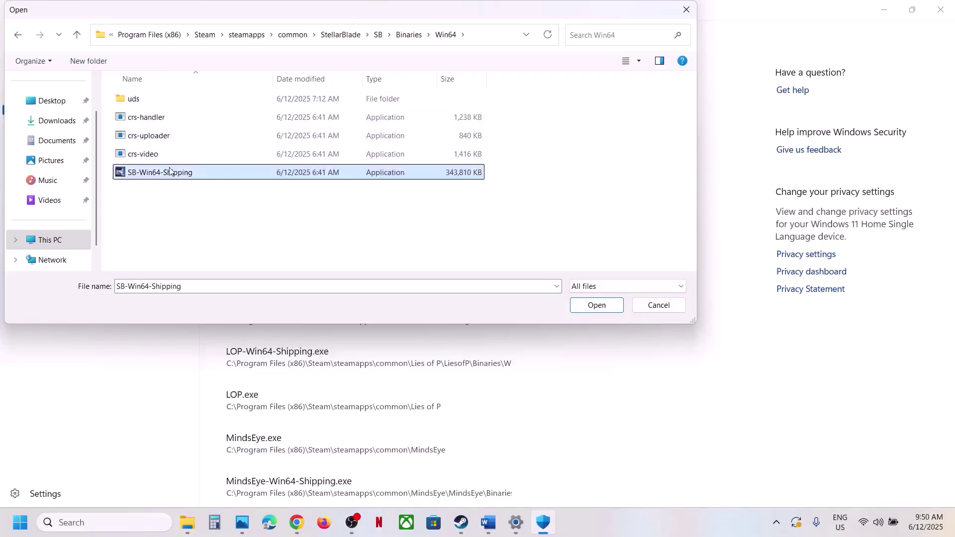
pyautogui.click(578, 306)
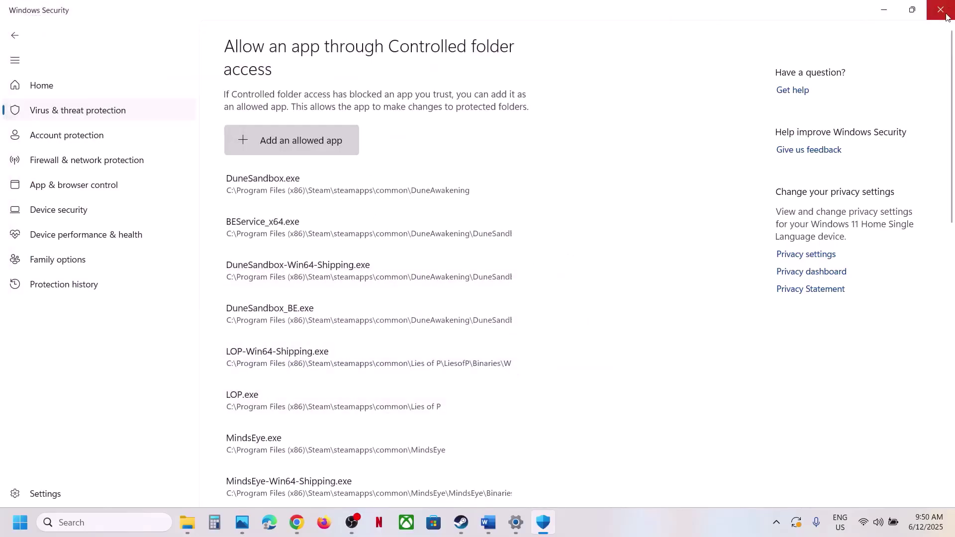
# Search Windows for "control", open Control Panel, and go to its System and Security category.
pyautogui.click(154, 520)
pyautogui.write('co')
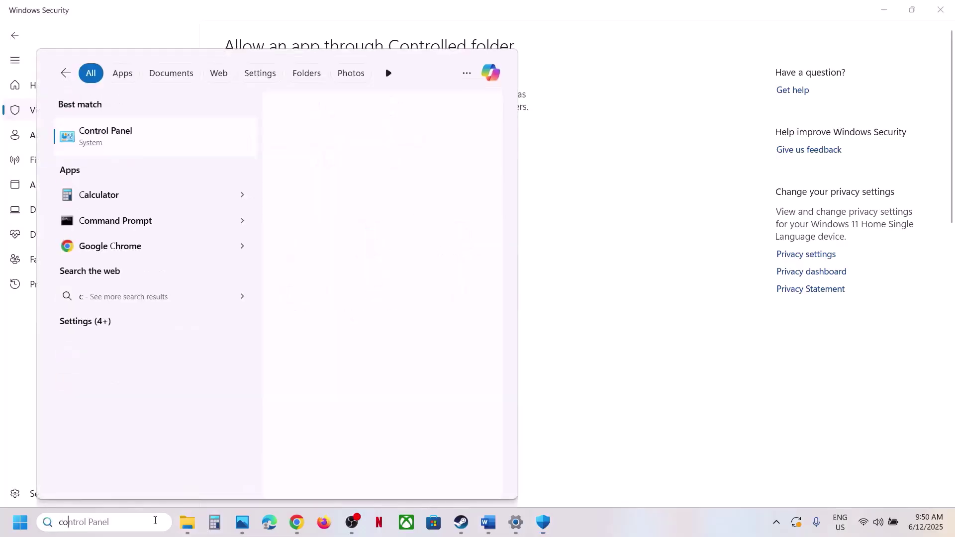
pyautogui.write('ntrol')
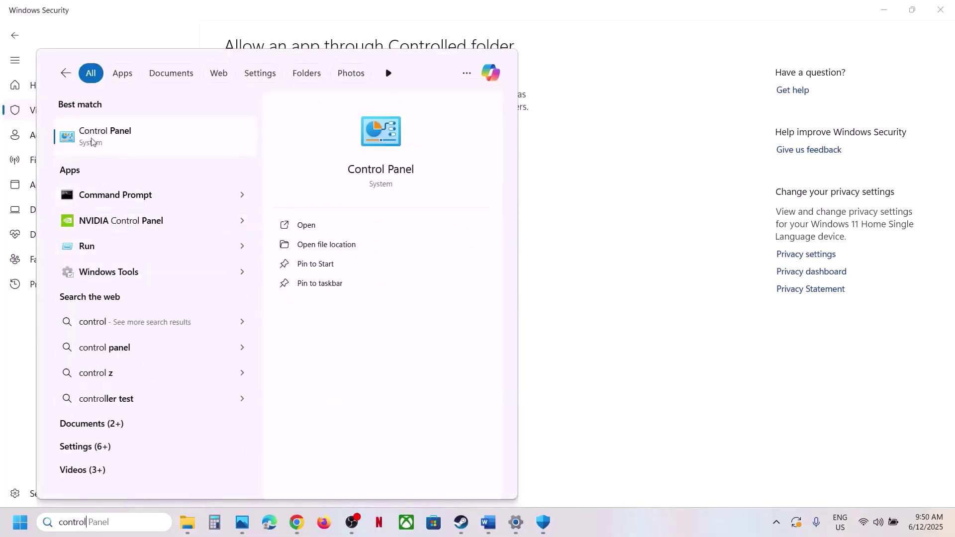
pyautogui.click(677, 137)
pyautogui.click(370, 195)
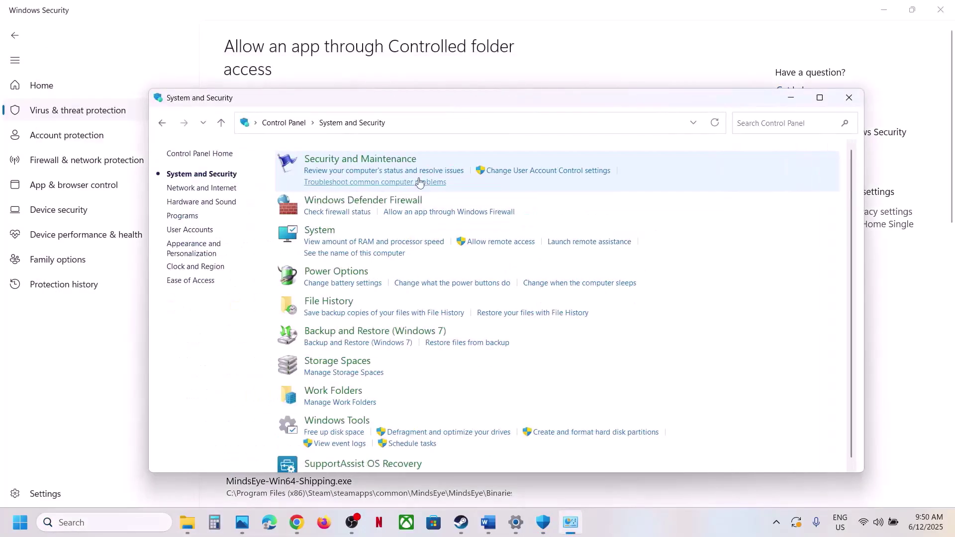
# Open the list of apps allowed through Windows Defender Firewall and unlock its settings for changes.
pyautogui.click(371, 199)
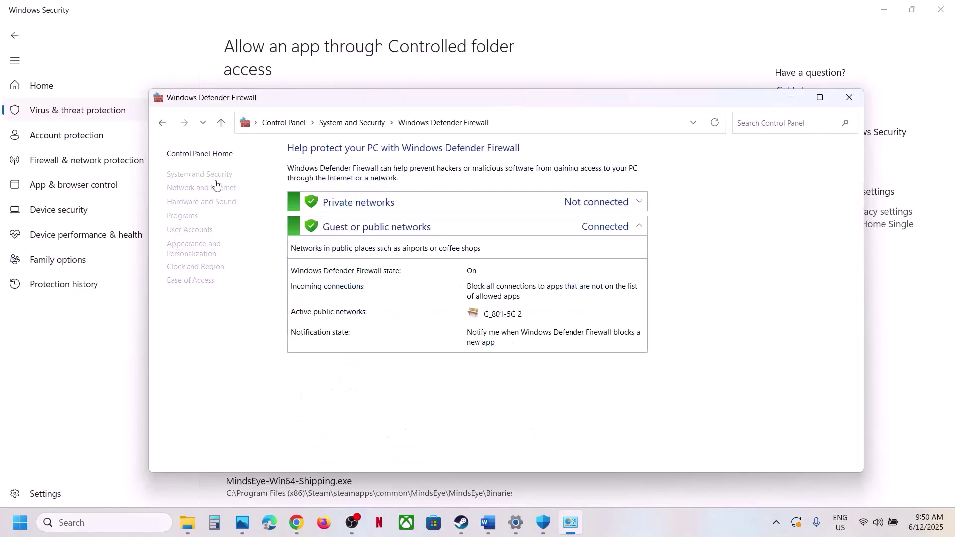
pyautogui.click(191, 188)
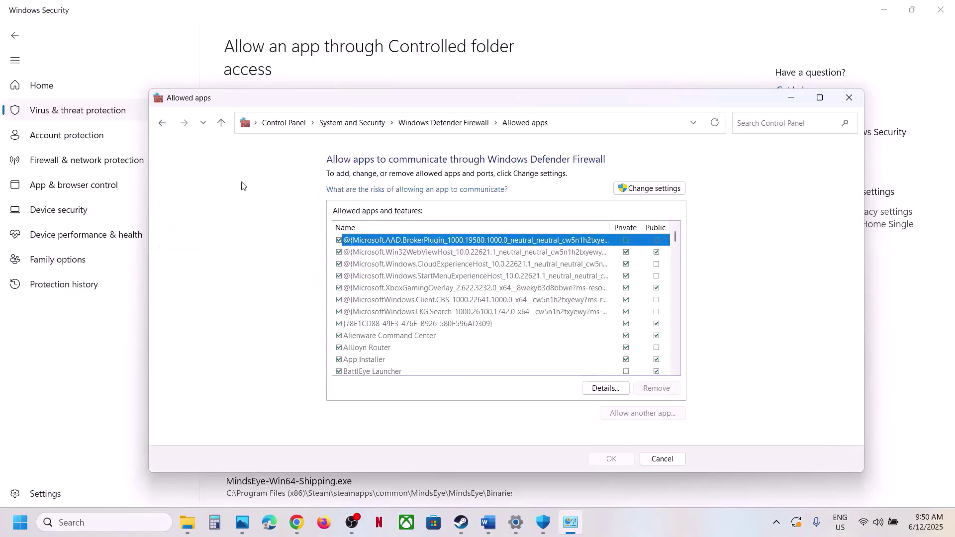
pyautogui.click(662, 191)
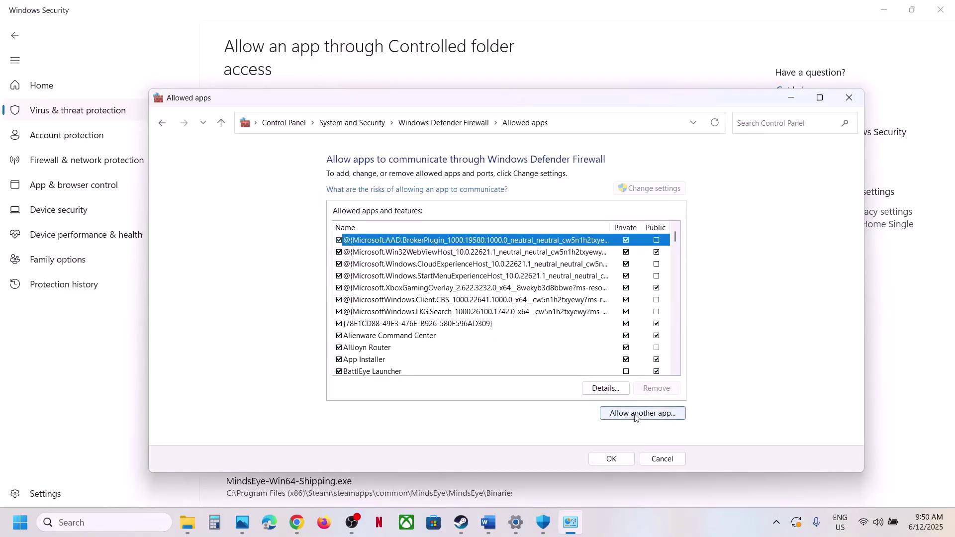
# Try to add the SB application from the steamapps > common > StellarBlade folder to the firewall's allowed apps.
pyautogui.click(635, 416)
pyautogui.click(590, 351)
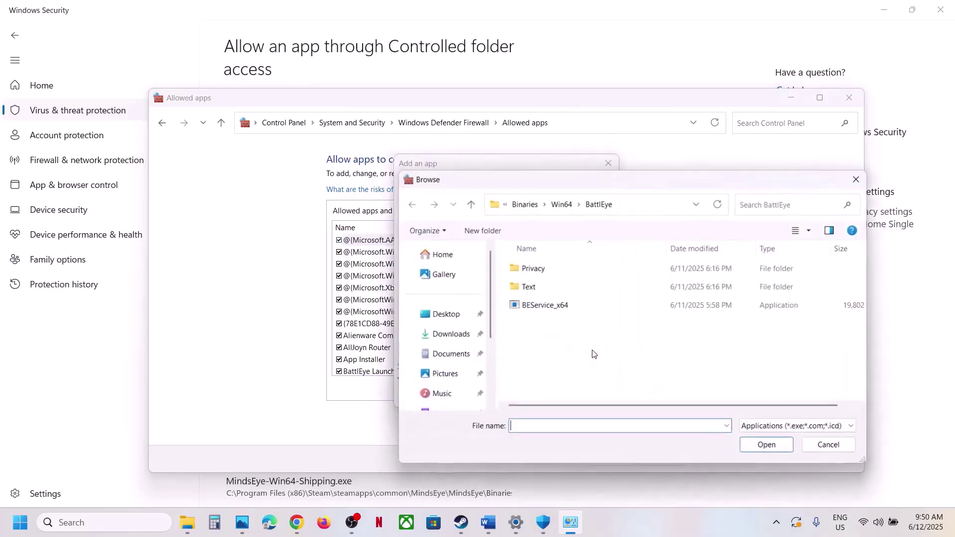
pyautogui.click(525, 210)
pyautogui.click(525, 206)
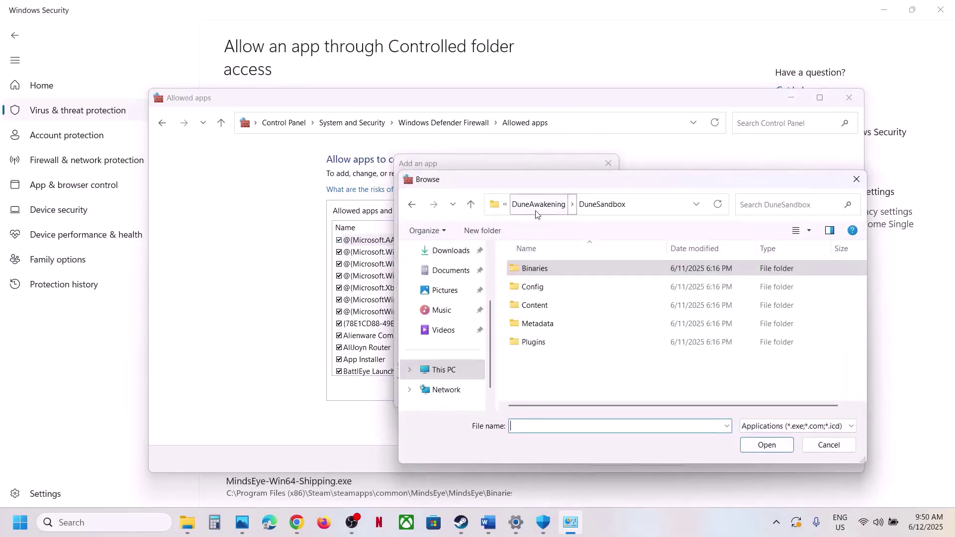
pyautogui.click(530, 208)
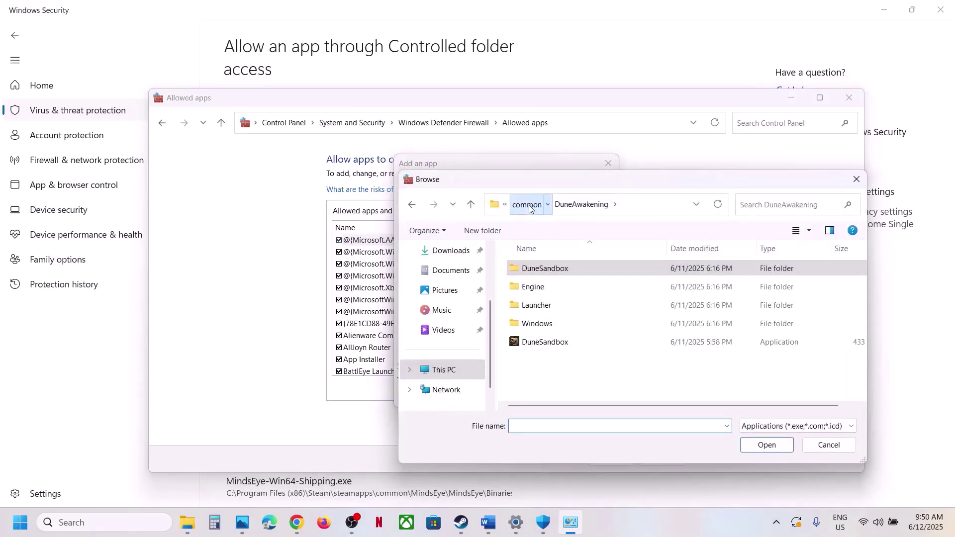
pyautogui.click(526, 204)
pyautogui.doubleClick(575, 360)
pyautogui.hscroll(1, 543, 383)
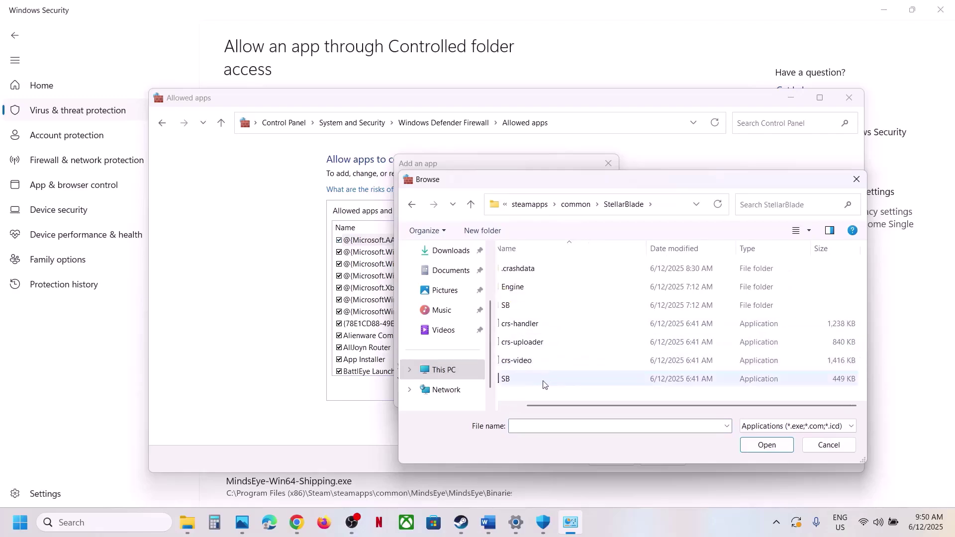
pyautogui.hscroll(-1, 587, 408)
pyautogui.click(547, 383)
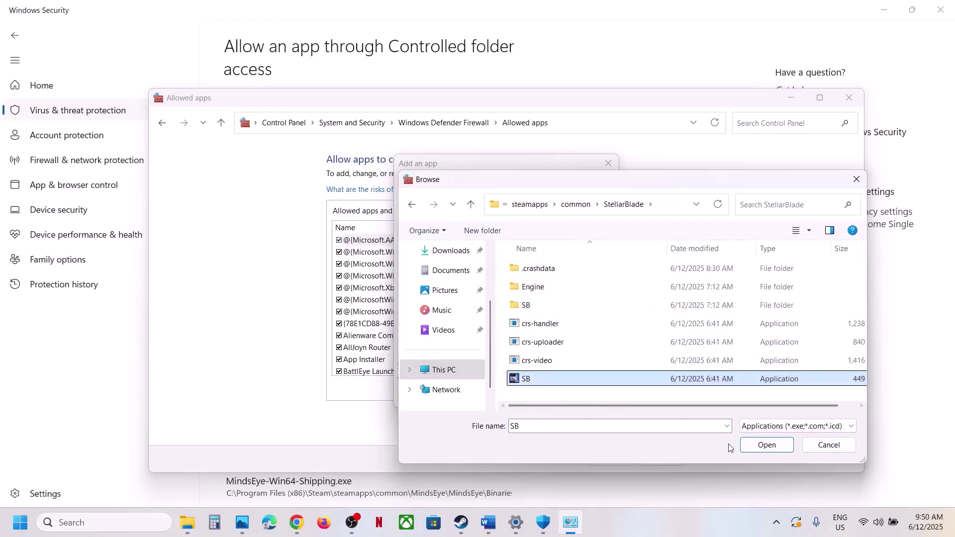
pyautogui.click(746, 446)
pyautogui.click(545, 397)
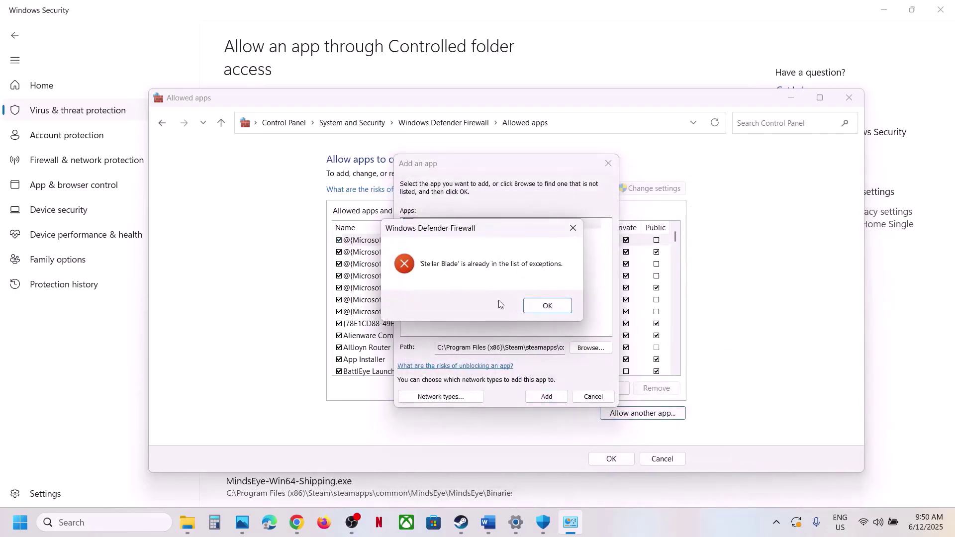
pyautogui.click(561, 307)
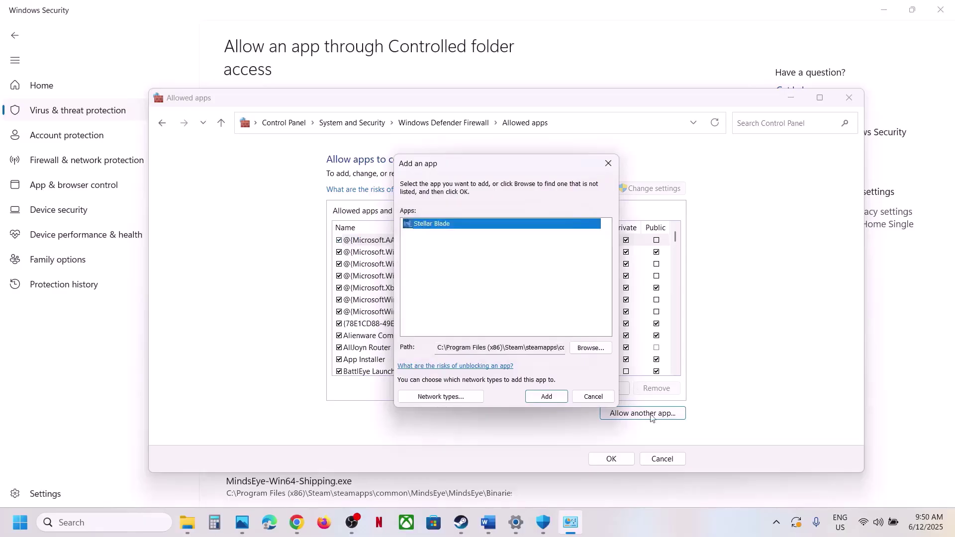
# Try to add SB-Win64-Shipping from StellarBlade's SB > Binaries > Win64 folder to the firewall's allowed apps.
pyautogui.click(590, 348)
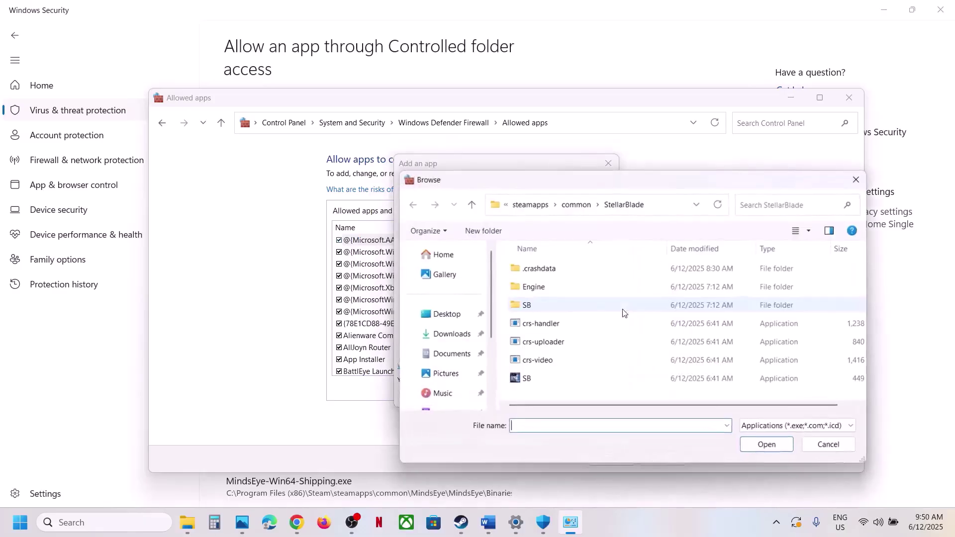
pyautogui.doubleClick(540, 269)
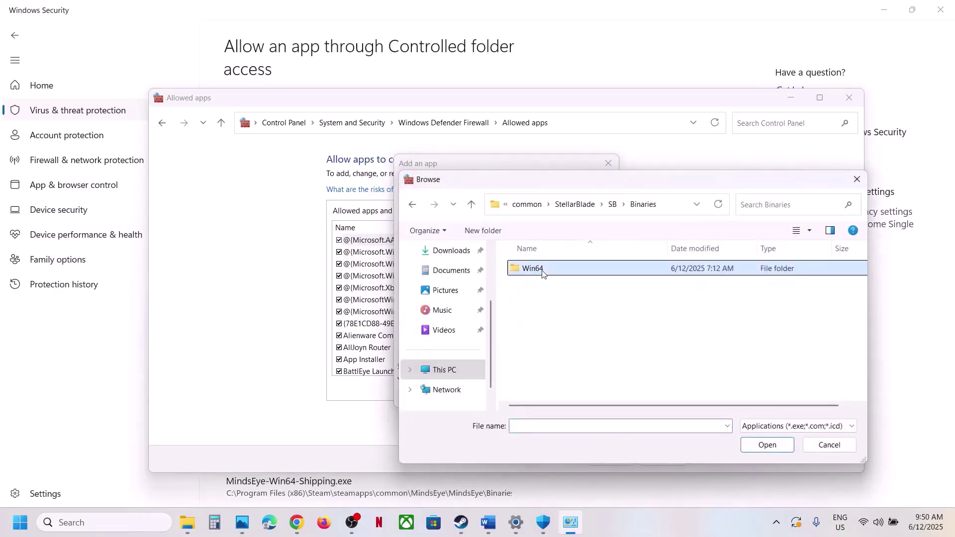
pyautogui.doubleClick(531, 270)
pyautogui.click(561, 342)
pyautogui.click(767, 445)
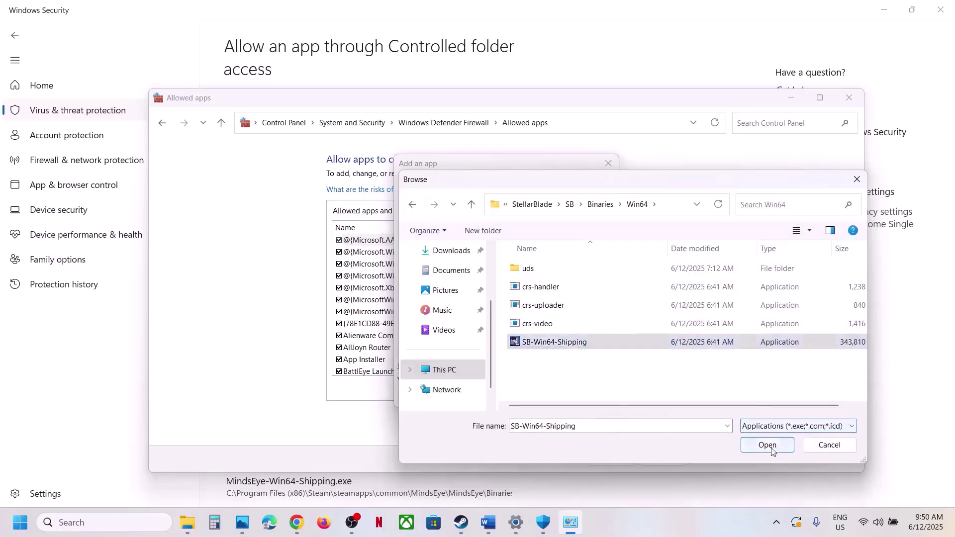
pyautogui.click(556, 401)
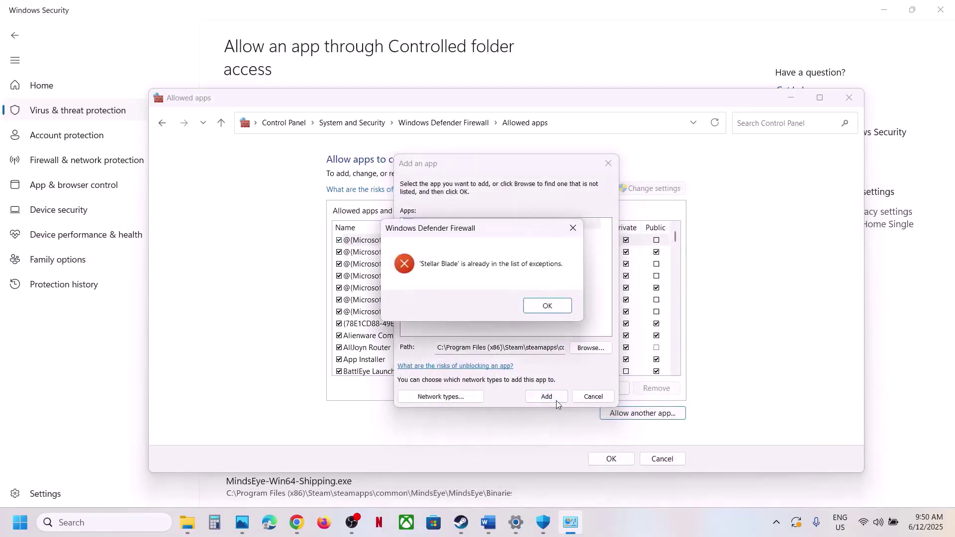
pyautogui.click(550, 302)
pyautogui.click(608, 164)
# Check the Stellar Blade entry in the firewall's allowed apps list, and close the Control Panel, Windows Security and Settings windows.
pyautogui.click(466, 311)
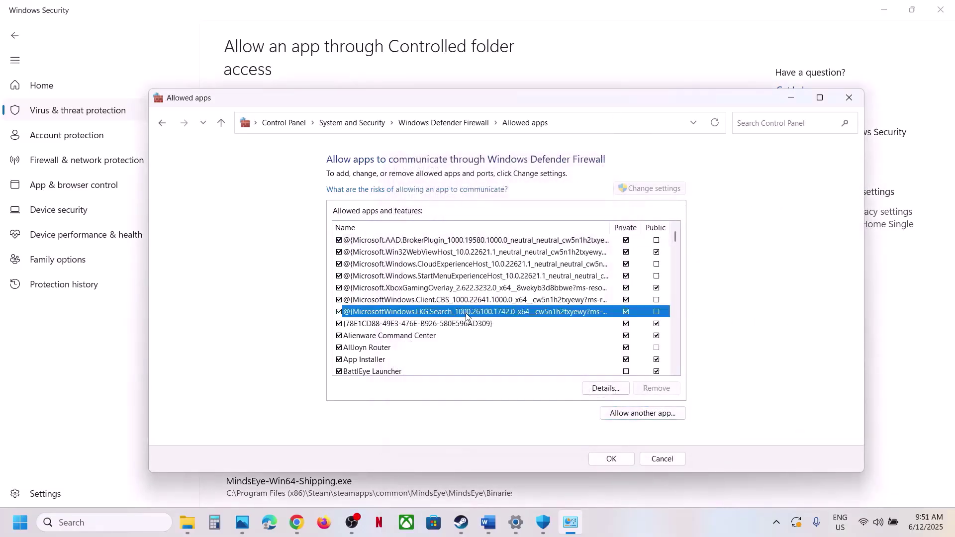
pyautogui.write('st')
pyautogui.click(411, 324)
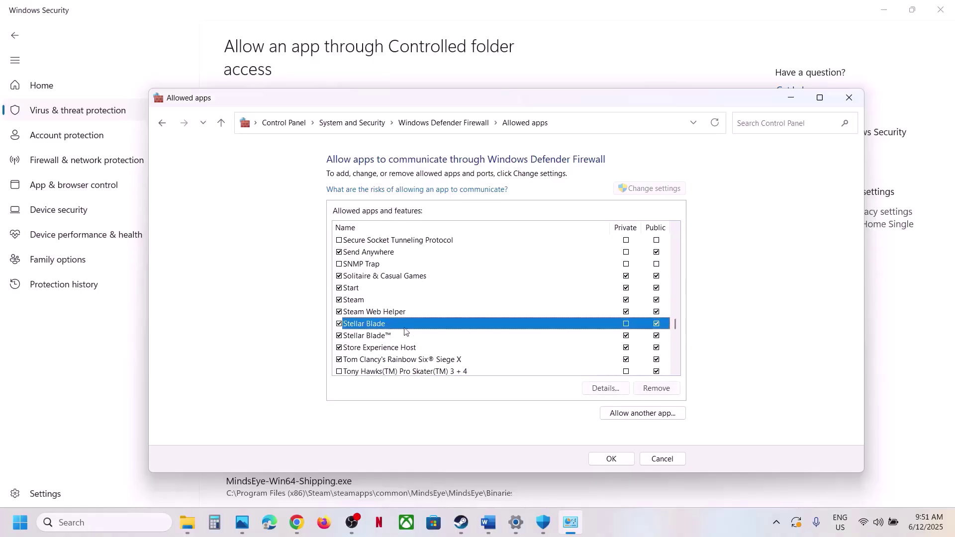
pyautogui.click(850, 98)
pyautogui.click(941, 10)
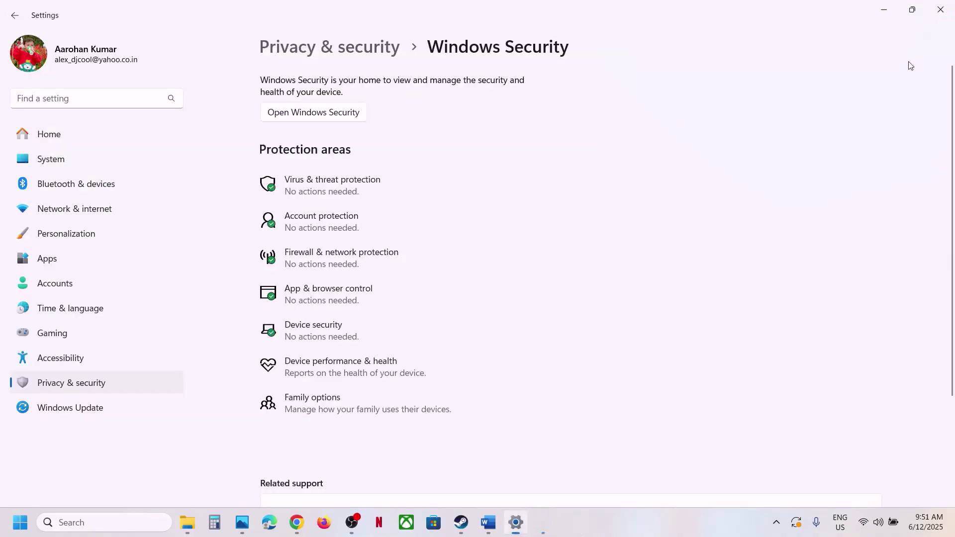
pyautogui.click(942, 8)
# Switch to the Step 1 document in Word and read Step 7 about deleting the config folder.
pyautogui.click(461, 522)
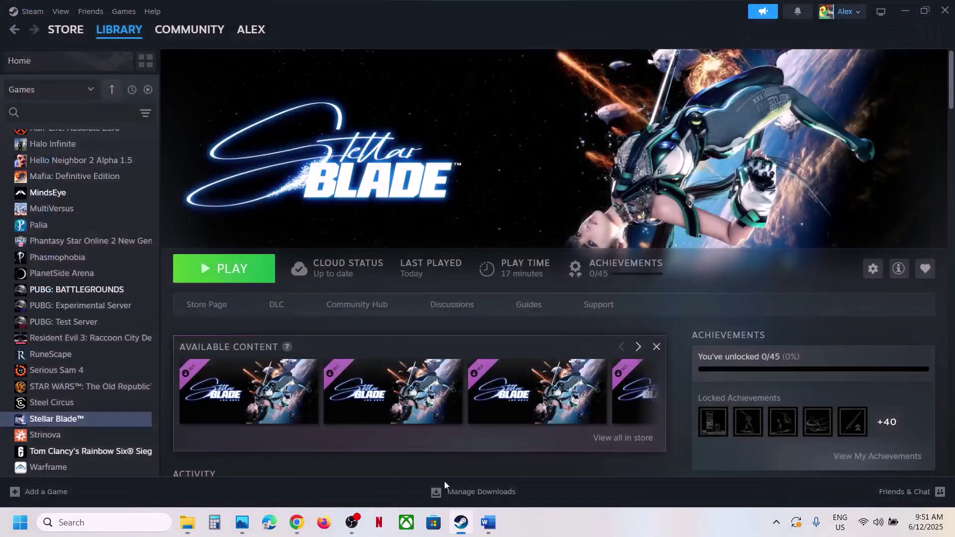
pyautogui.click(488, 522)
pyautogui.scroll(-5, 211, 352)
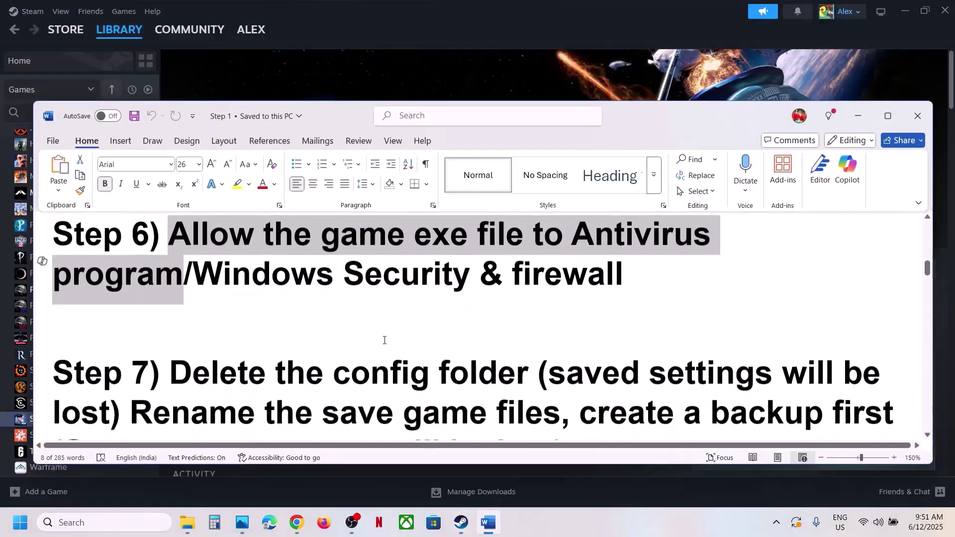
pyautogui.moveTo(189, 338); pyautogui.dragTo(108, 375)
pyautogui.click(364, 62)
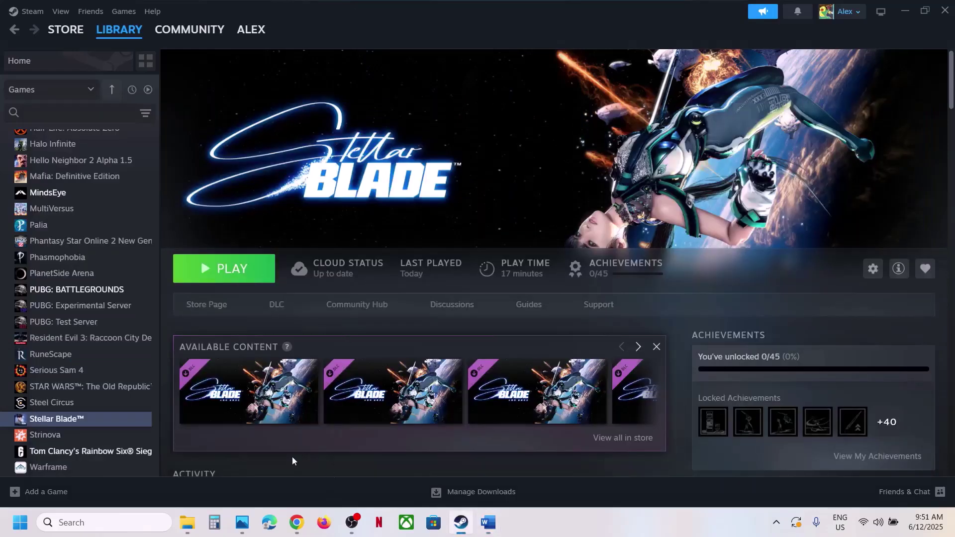
# Switch to File Explorer and open the Test user folder under OS (C:) > Users.
pyautogui.click(195, 517)
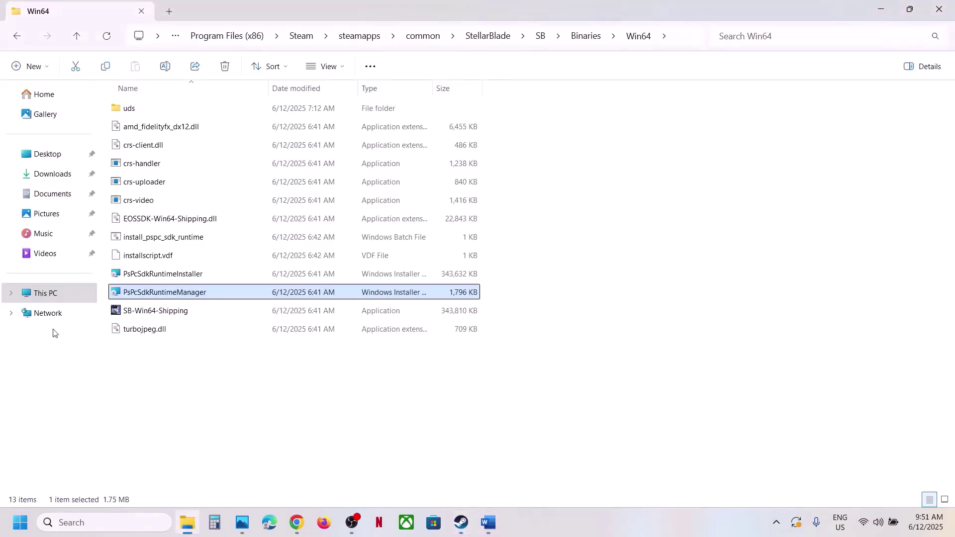
pyautogui.click(45, 294)
pyautogui.doubleClick(169, 120)
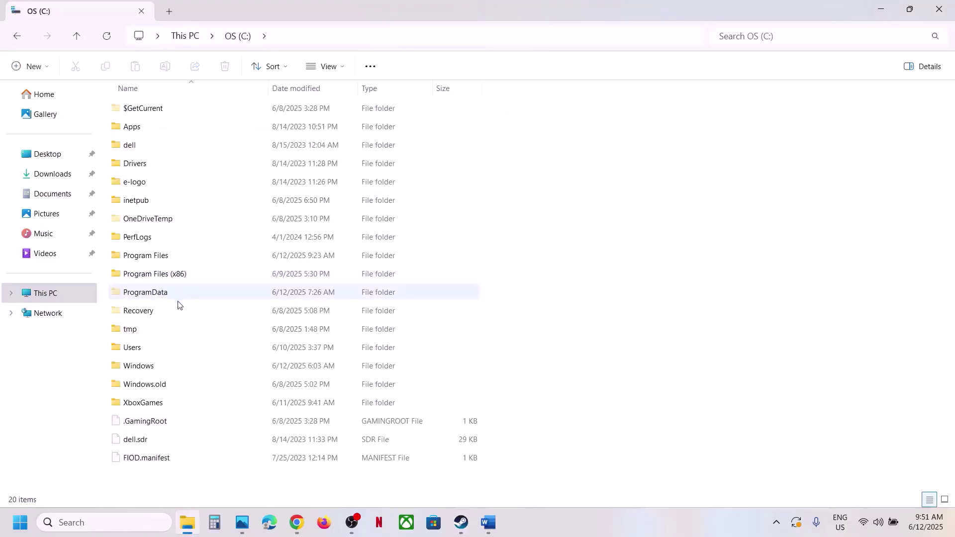
pyautogui.doubleClick(165, 347)
pyautogui.click(144, 108)
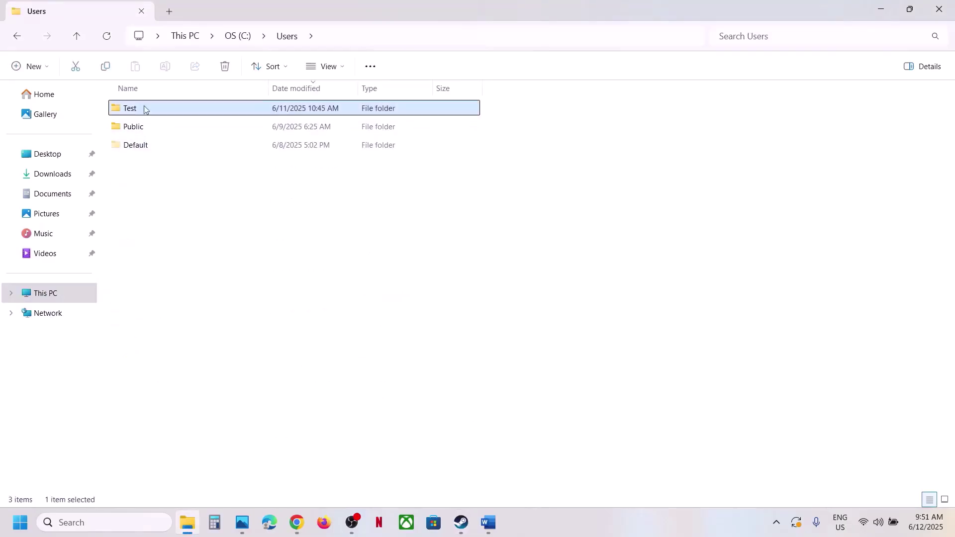
pyautogui.doubleClick(150, 108)
# Check the Hidden items display option that makes the AppData folder visible.
pyautogui.click(166, 128)
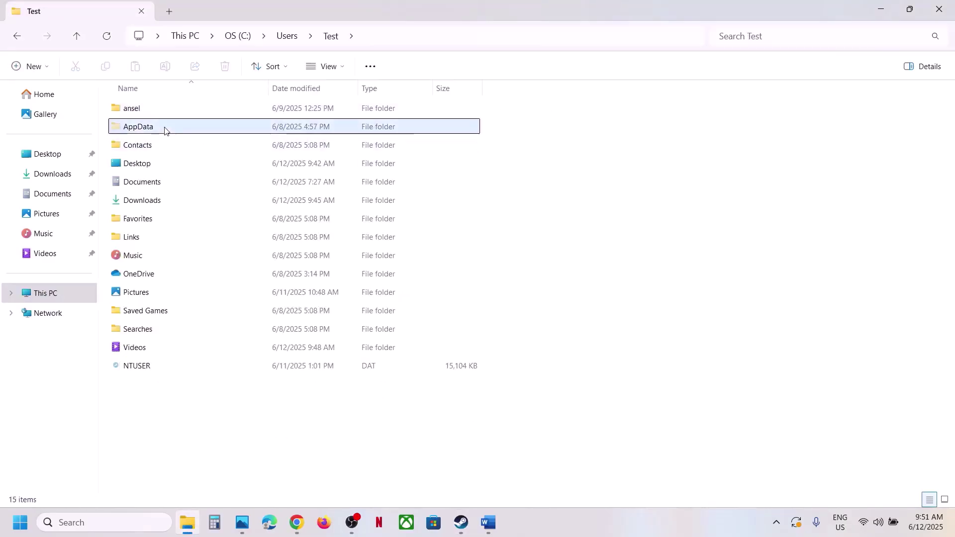
pyautogui.click(343, 70)
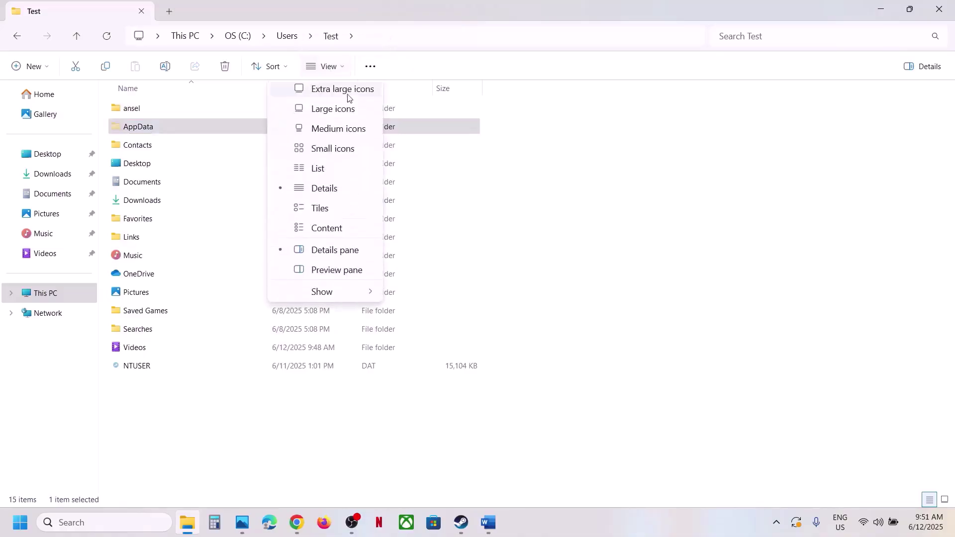
pyautogui.moveTo(369, 299)
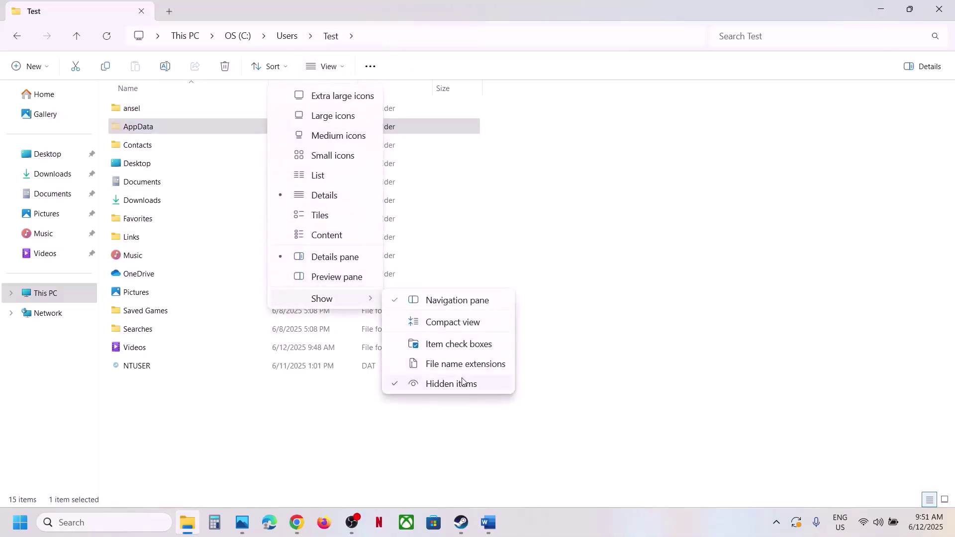
pyautogui.click(134, 105)
# Open the game's Saved folder under AppData > Local > SB.
pyautogui.doubleClick(144, 126)
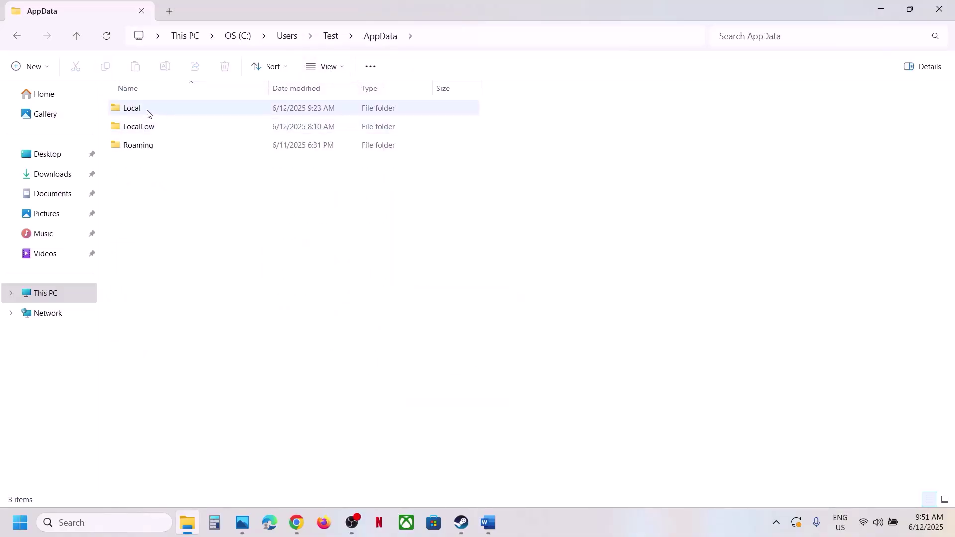
pyautogui.doubleClick(147, 114)
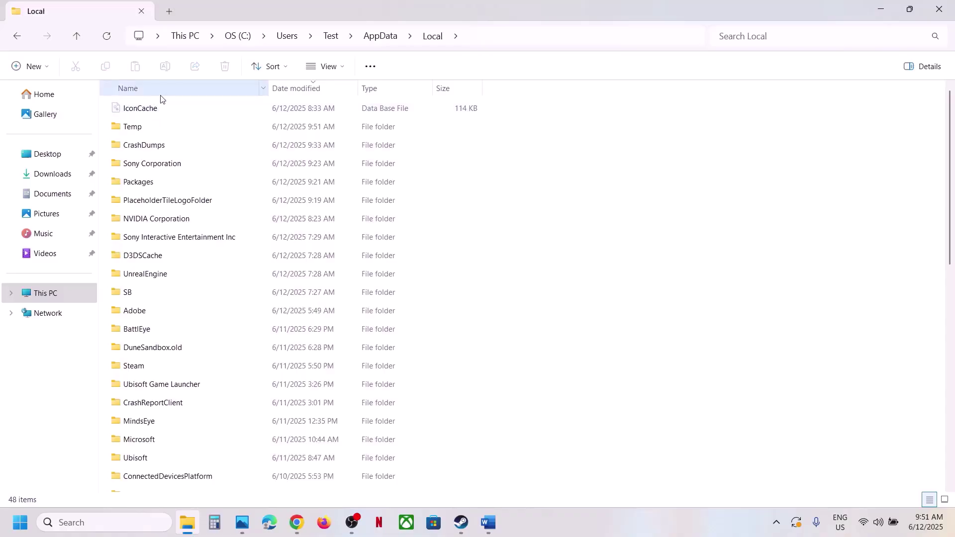
pyautogui.click(156, 296)
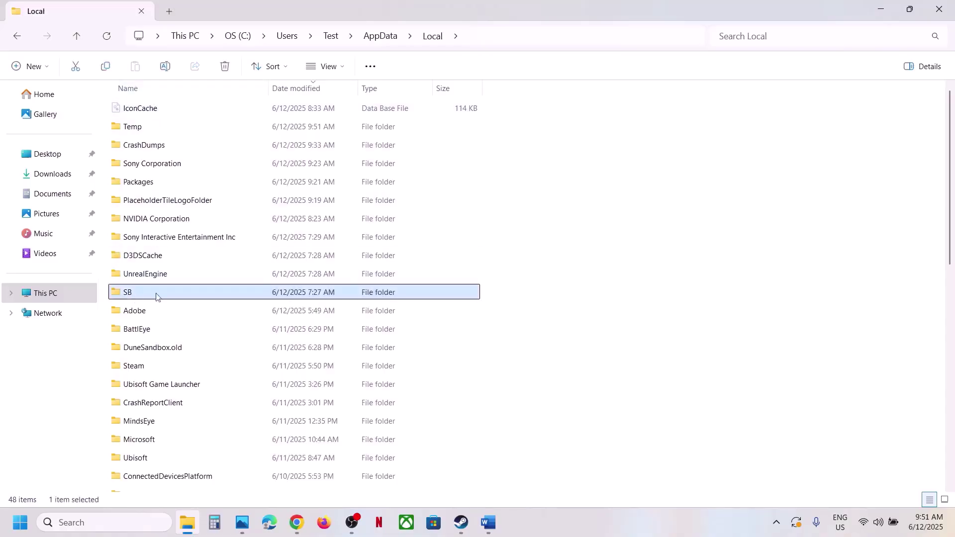
pyautogui.doubleClick(187, 297)
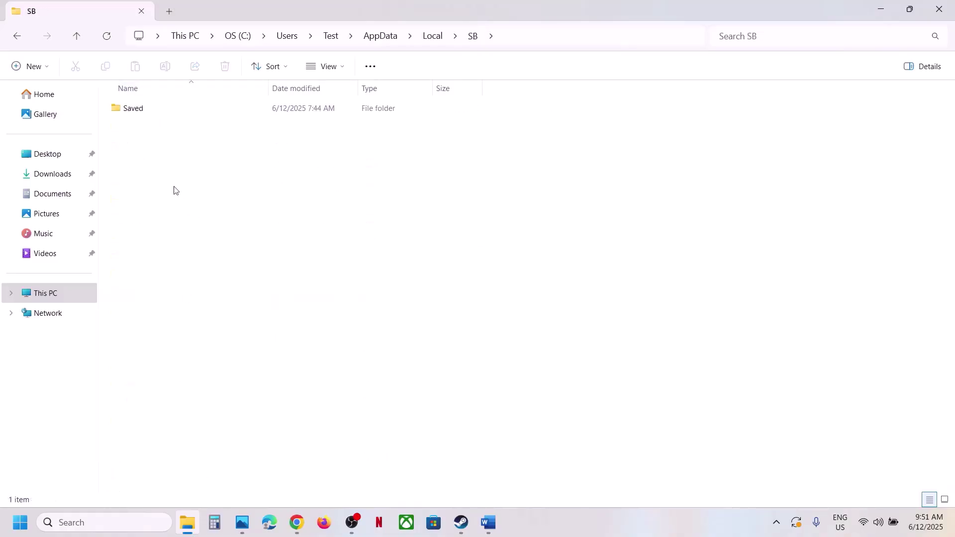
pyautogui.doubleClick(150, 110)
# Back up the Config folder by copying it to the desktop, and move the copy to the middle of the desktop.
pyautogui.click(153, 111)
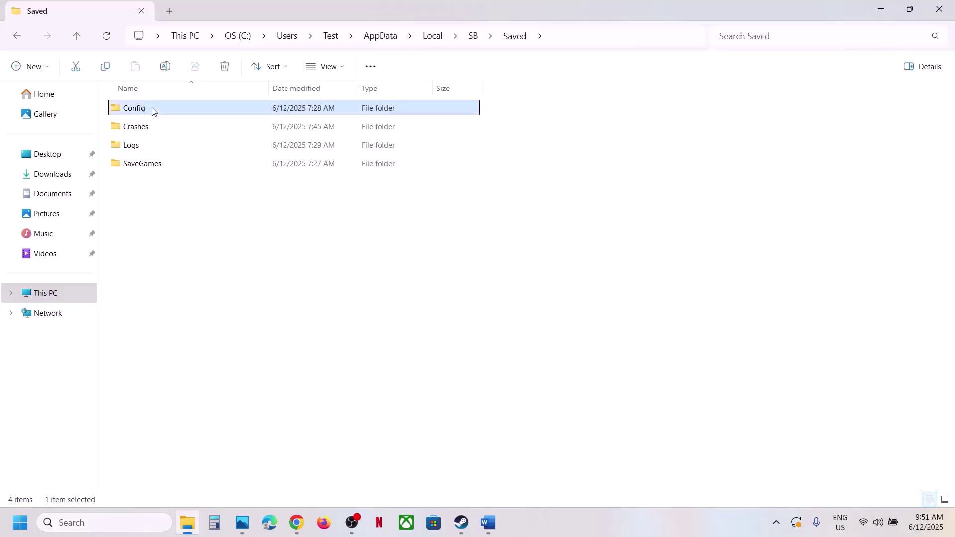
pyautogui.rightClick(164, 110)
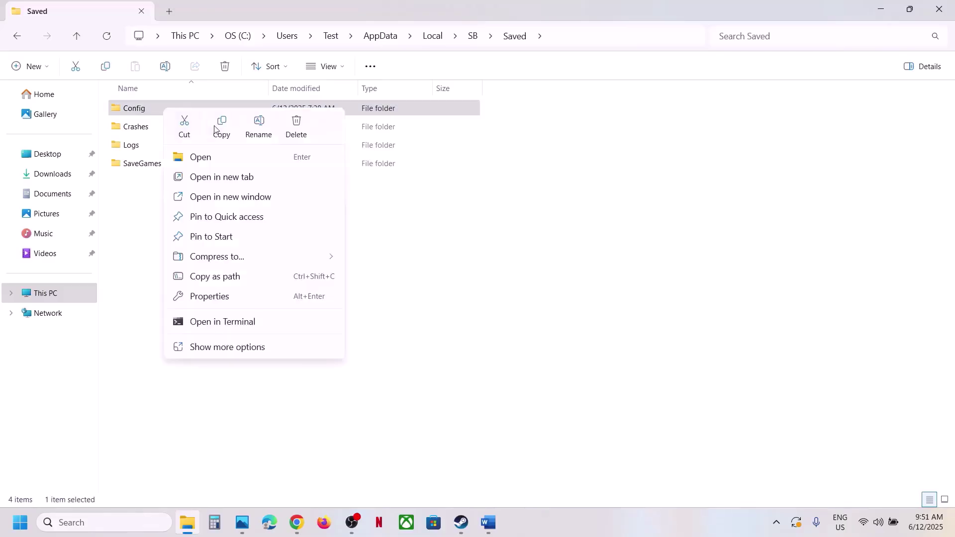
pyautogui.click(228, 125)
pyautogui.press('super+d')
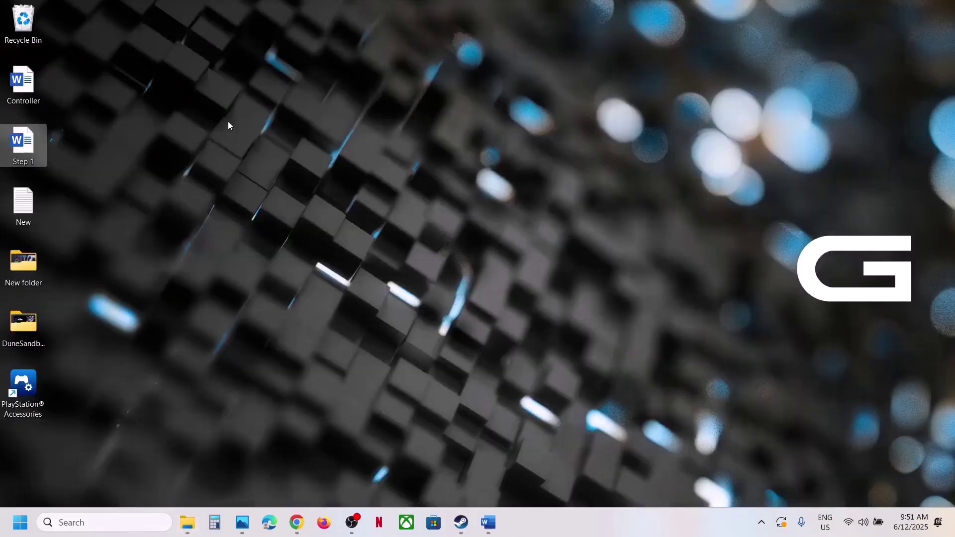
pyautogui.hotkey('ctrl', 'v')
pyautogui.moveTo(23, 440); pyautogui.dragTo(438, 219)
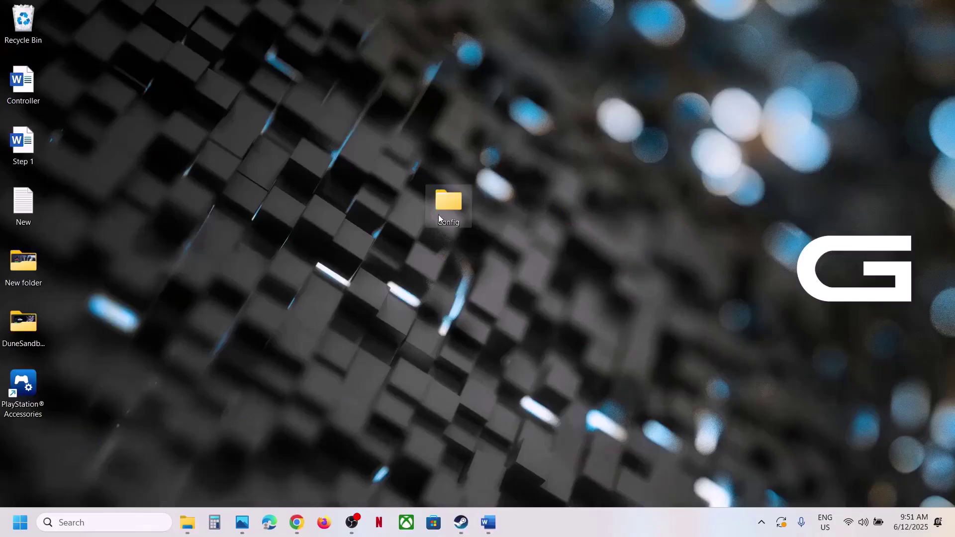
# Delete the Config folder from the game's Saved folder in File Explorer.
pyautogui.click(187, 522)
pyautogui.rightClick(130, 107)
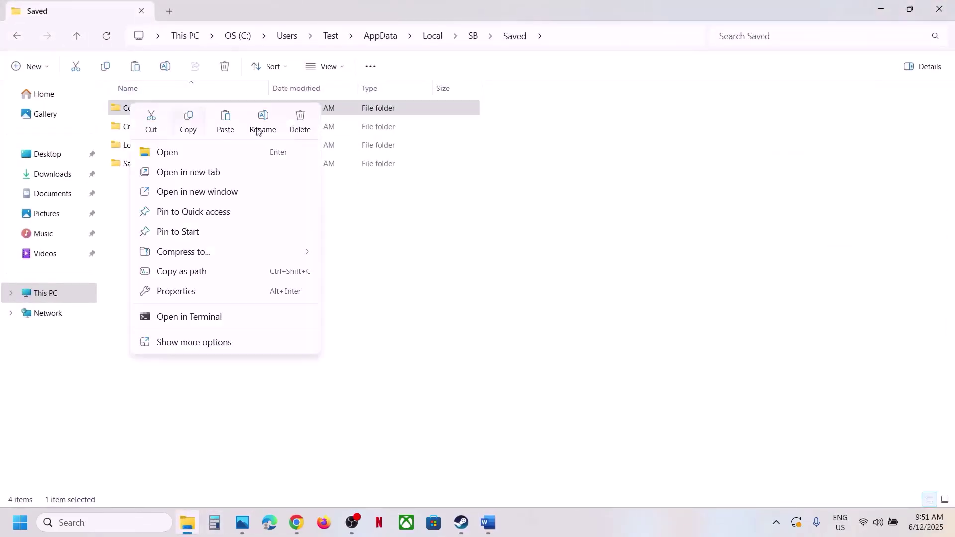
pyautogui.click(300, 122)
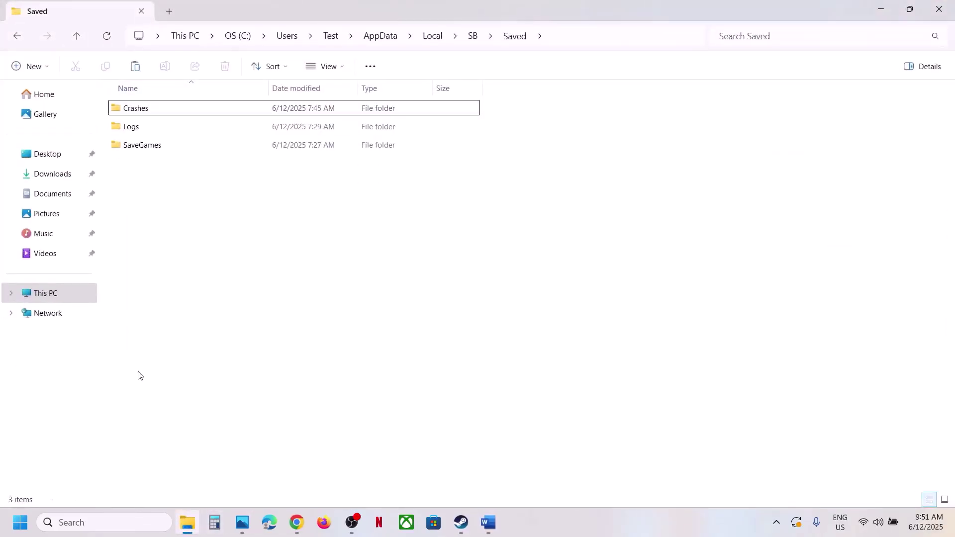
# Switch to the Step 1 Word document and highlight the Step 7 notes on renaming save files, losing progress and creating a backup first.
pyautogui.click(453, 531)
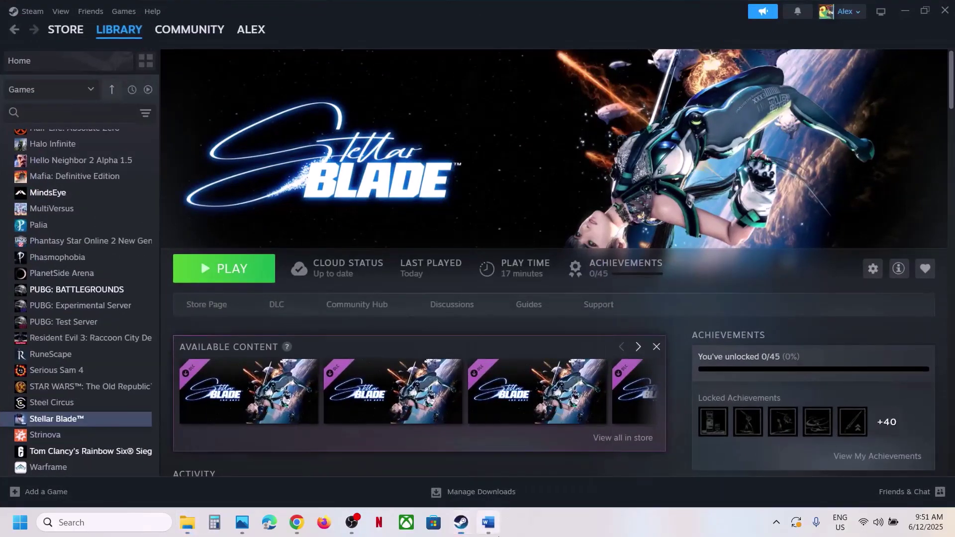
pyautogui.click(487, 522)
pyautogui.scroll(-2, 203, 345)
pyautogui.moveTo(139, 328); pyautogui.dragTo(554, 326)
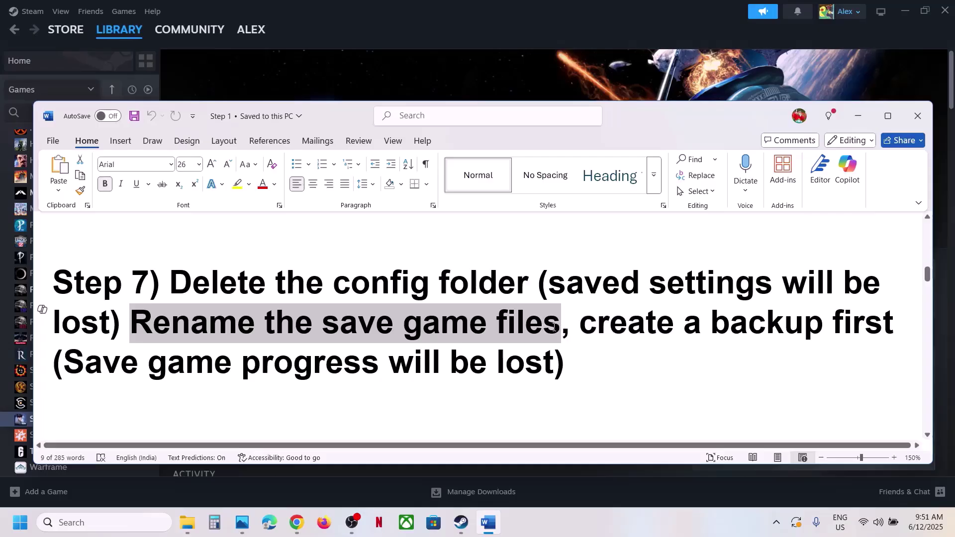
pyautogui.moveTo(70, 355); pyautogui.dragTo(535, 361)
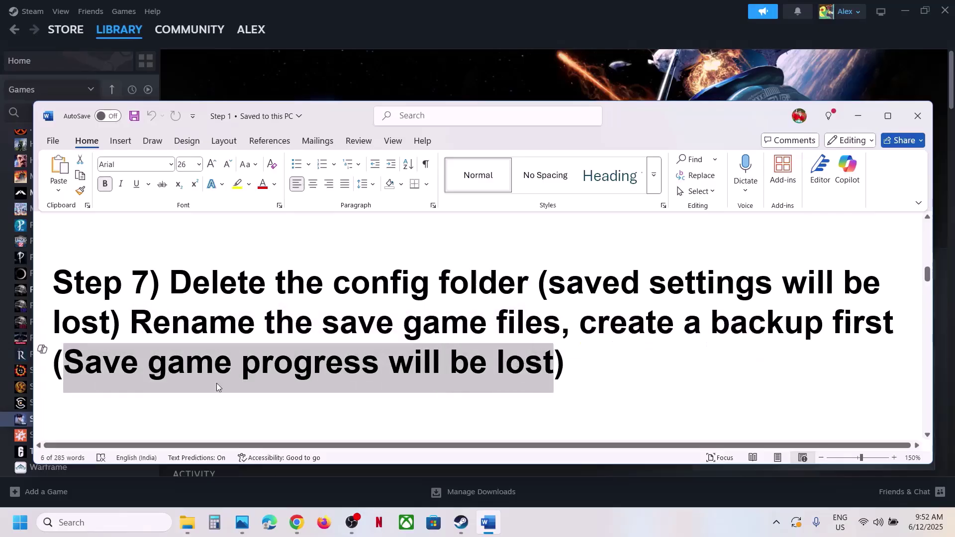
pyautogui.moveTo(584, 328); pyautogui.dragTo(900, 327)
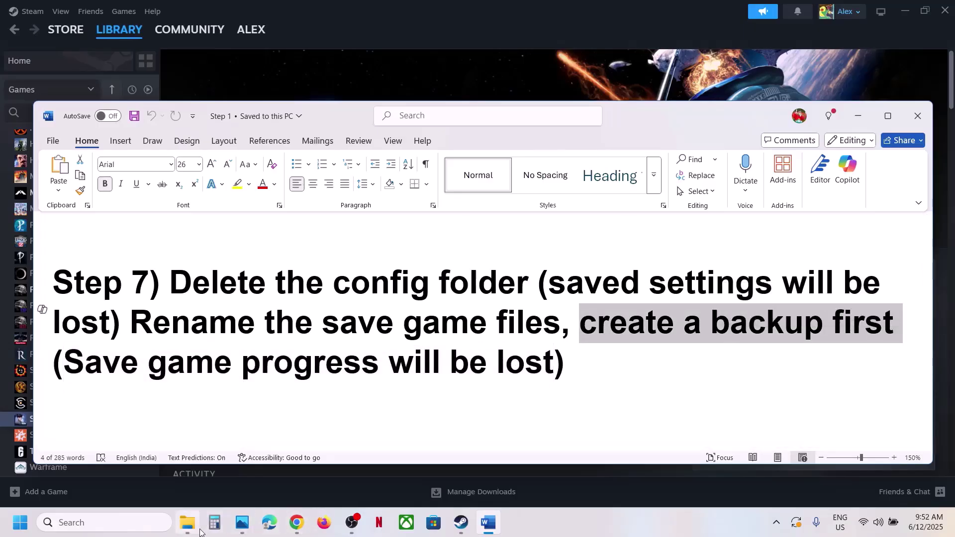
# Back up the SB folder from AppData > Local by copying it to the desktop, and place the copy beside the Config folder.
pyautogui.click(187, 522)
pyautogui.click(78, 37)
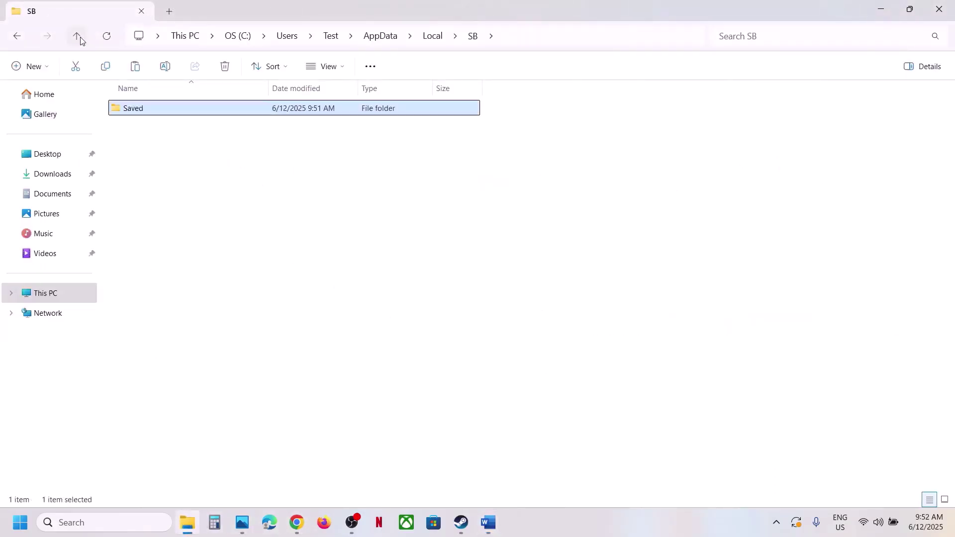
pyautogui.click(80, 37)
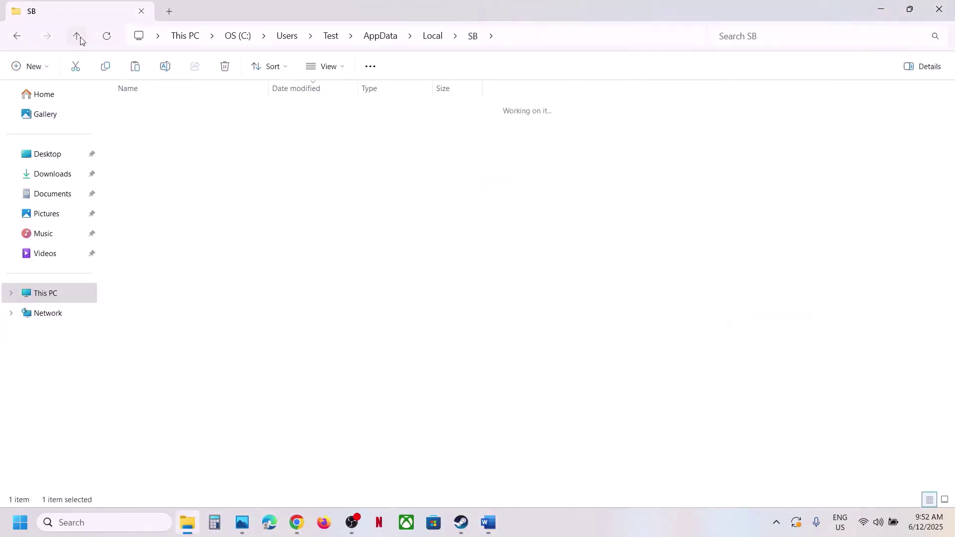
pyautogui.click(521, 34)
pyautogui.click(139, 296)
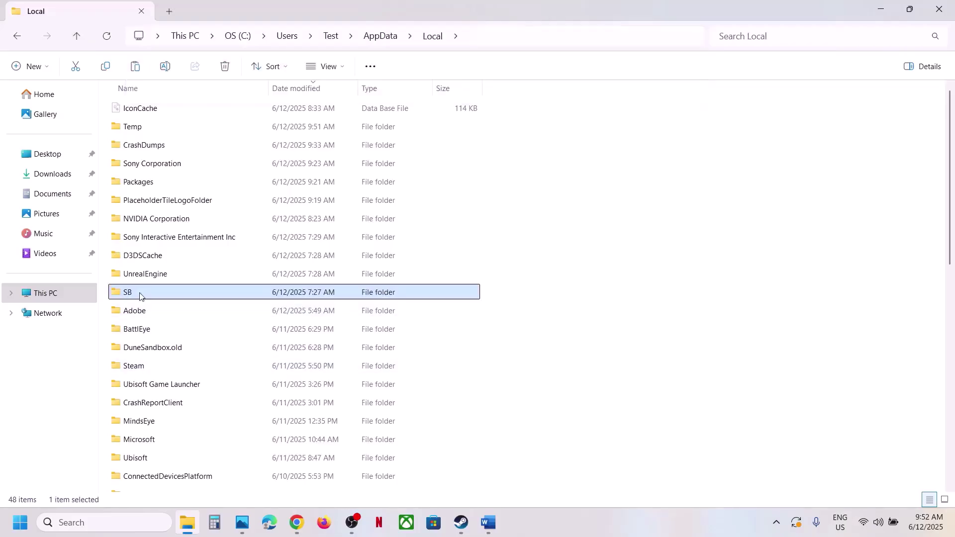
pyautogui.rightClick(141, 298)
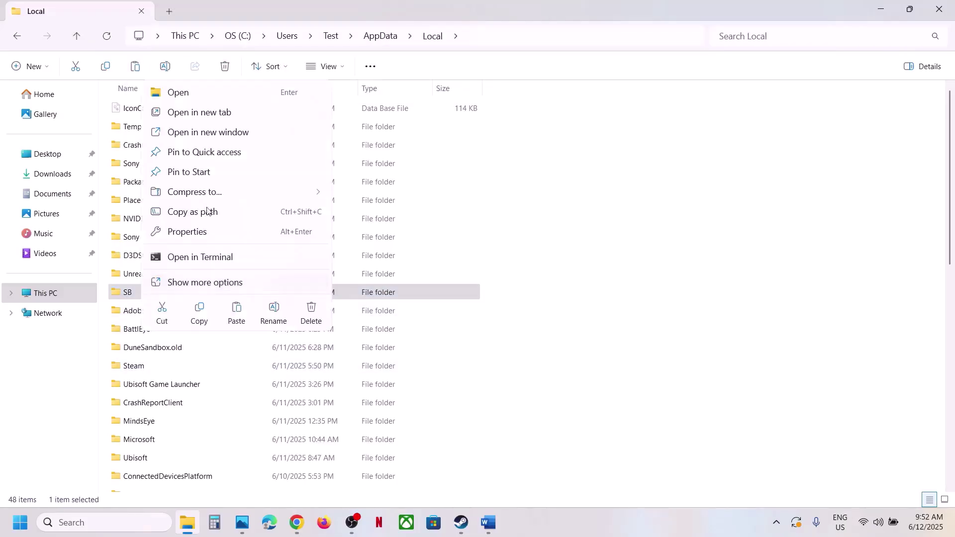
pyautogui.press('Escape')
pyautogui.press('super+d')
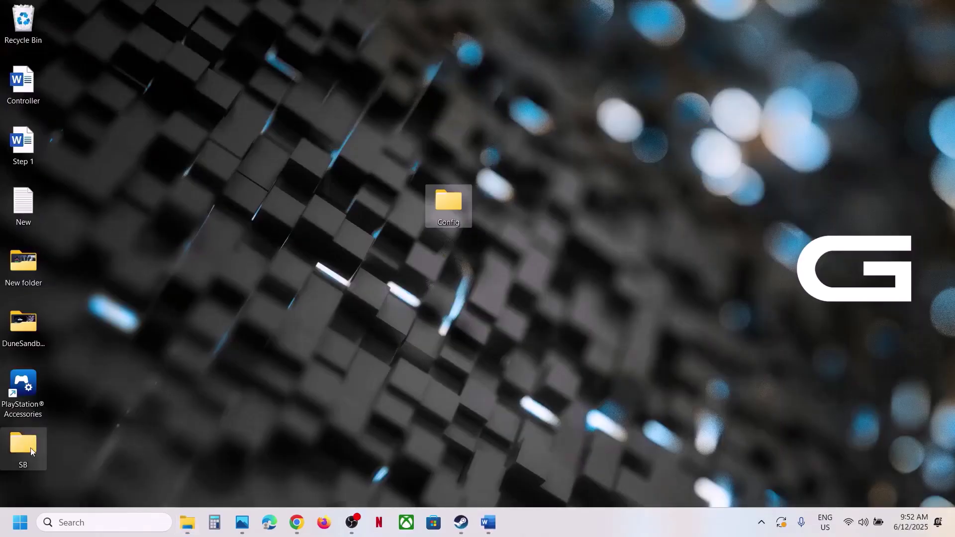
pyautogui.moveTo(31, 447); pyautogui.dragTo(493, 206)
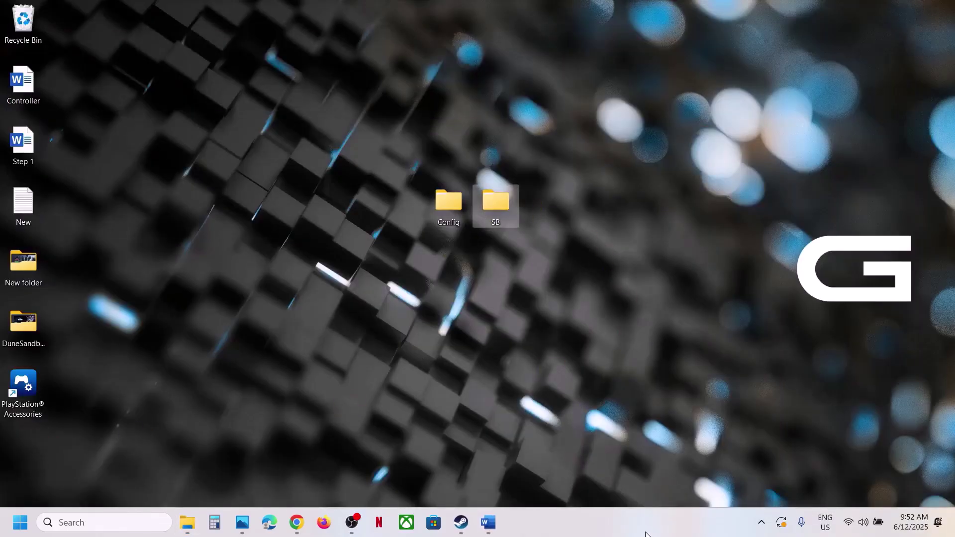
# Rename the original SB folder in AppData > Local as SB.old.
pyautogui.click(179, 523)
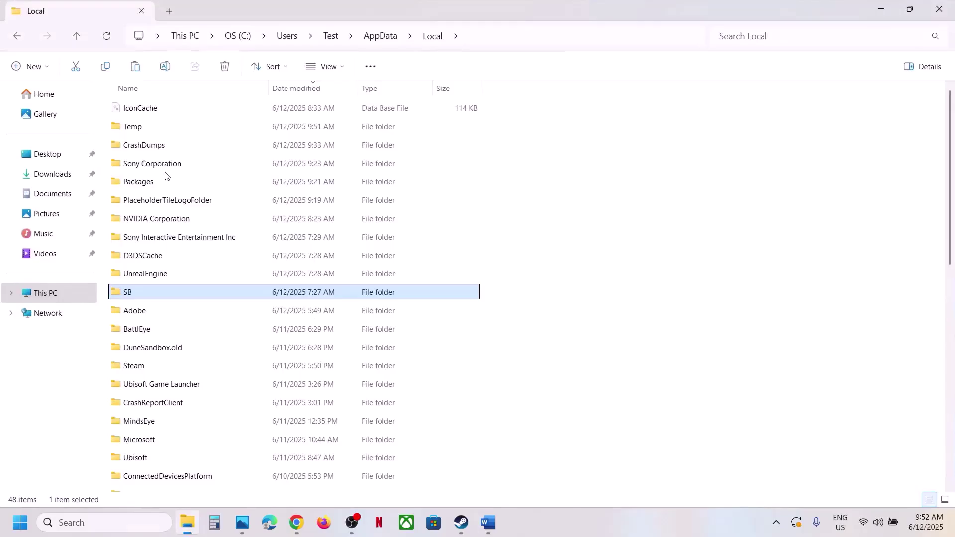
pyautogui.rightClick(136, 293)
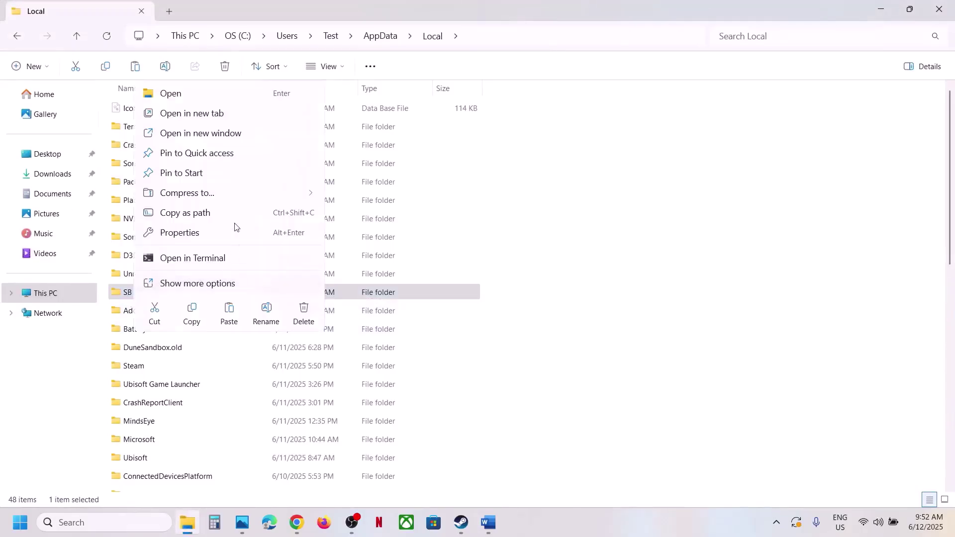
pyautogui.click(266, 311)
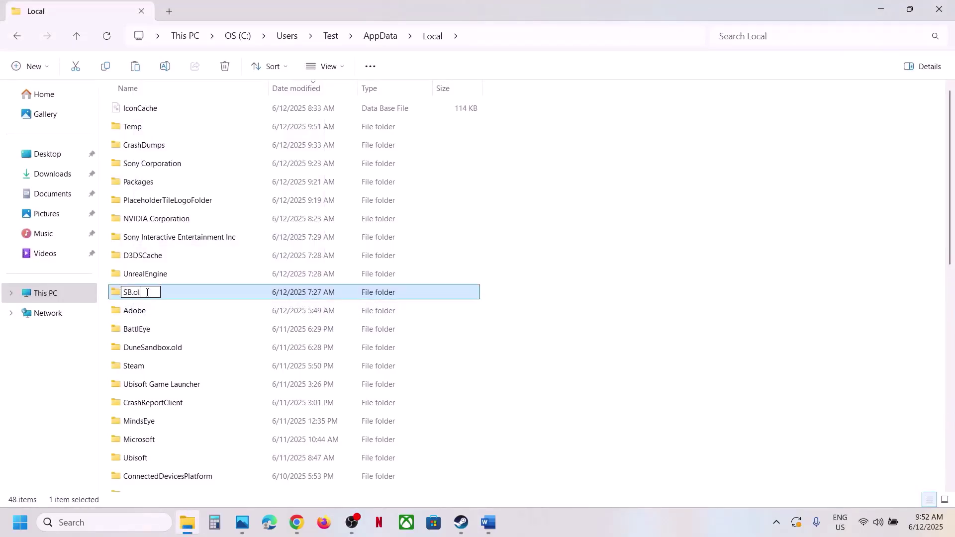
pyautogui.write('.old')
pyautogui.click(741, 369)
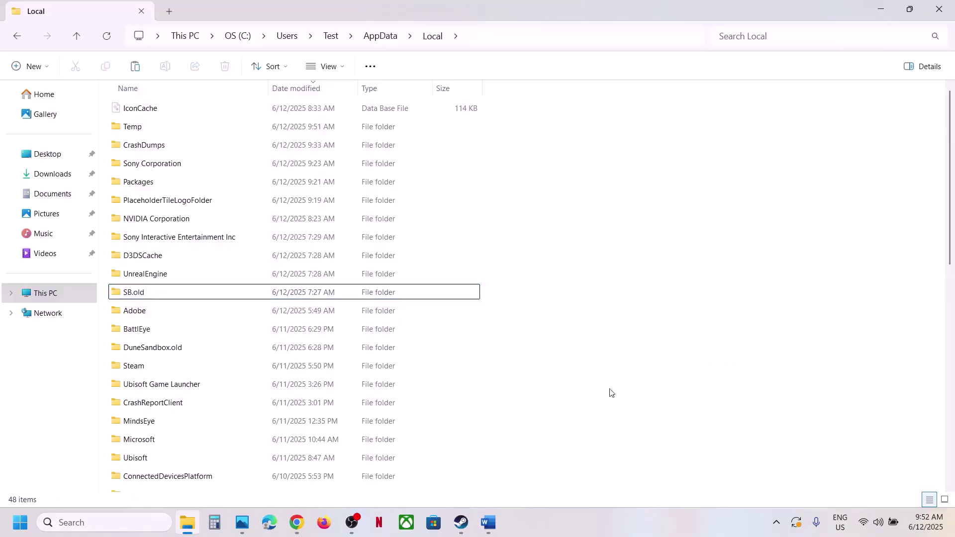
# Switch to the Word document and highlight the Step 8 instruction to perform a clean installation of the latest graphics card driver.
pyautogui.click(461, 522)
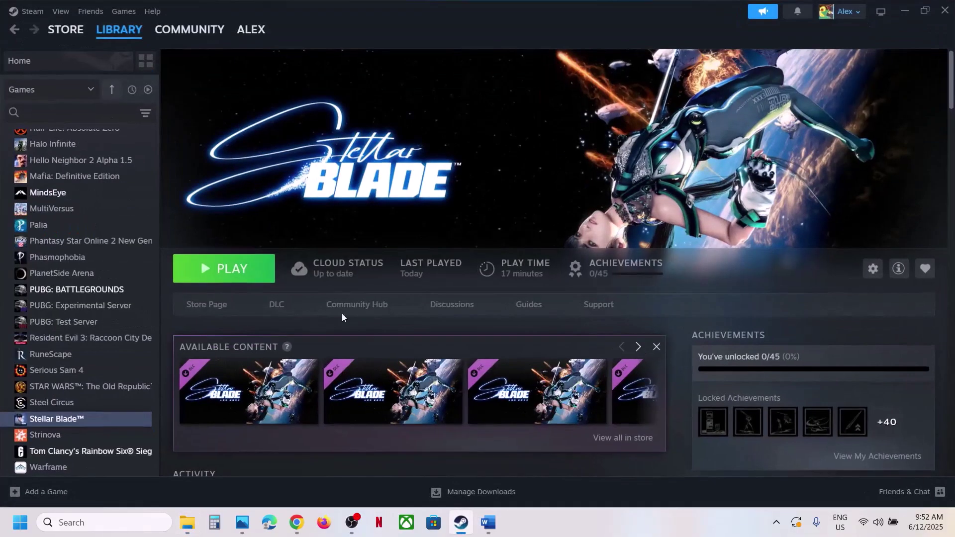
pyautogui.click(487, 522)
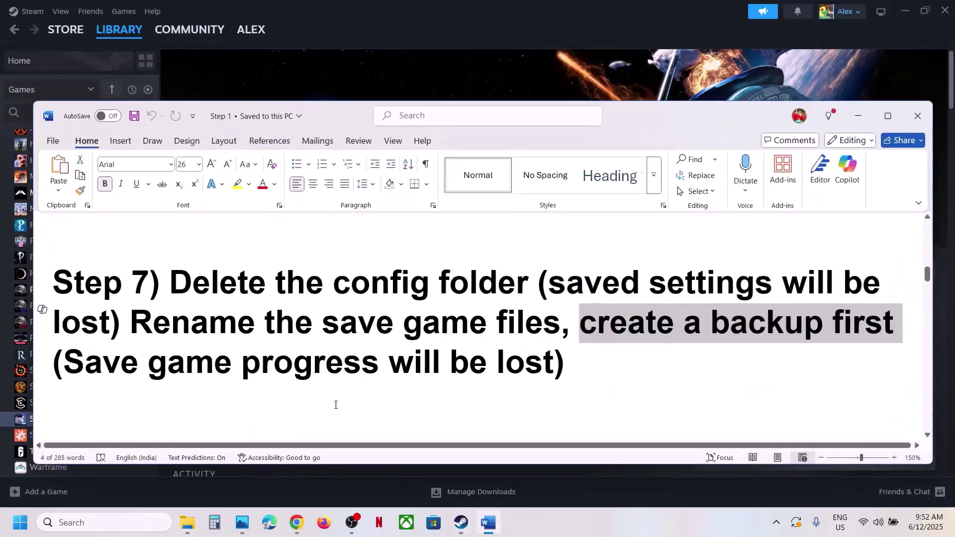
pyautogui.scroll(-3, 363, 384)
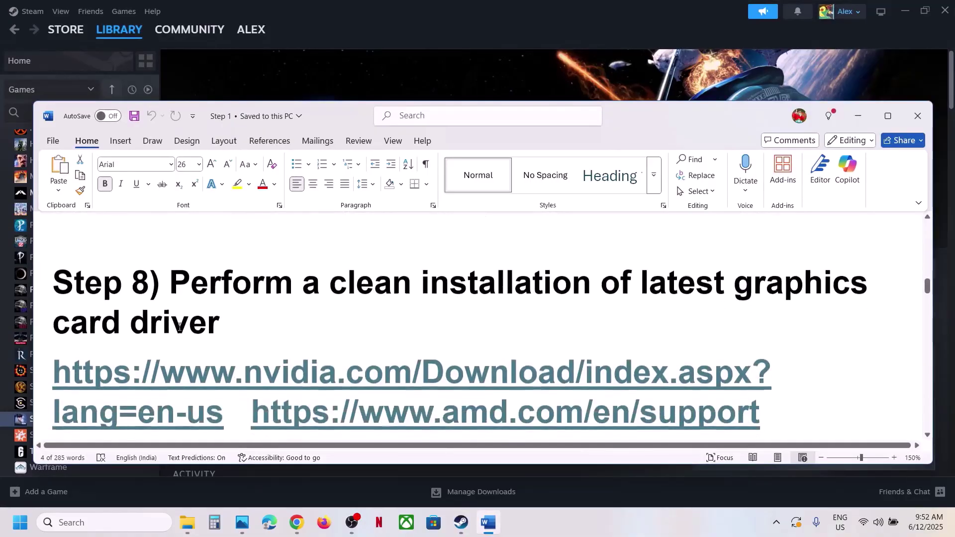
pyautogui.moveTo(173, 289); pyautogui.dragTo(358, 311)
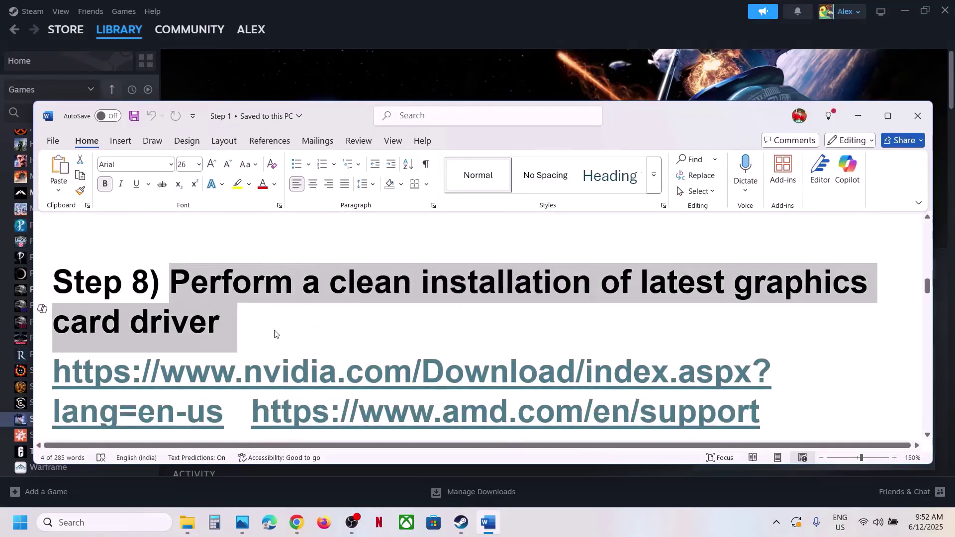
# Put the AMD support link under Step 8 on its own line and select that line.
pyautogui.scroll(-1, 233, 373)
pyautogui.click(249, 372)
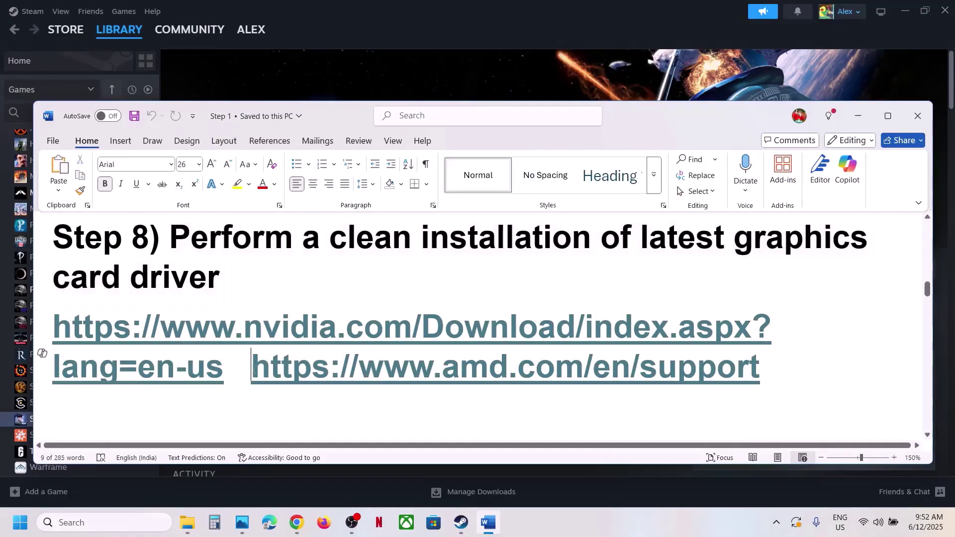
pyautogui.press('Return')
pyautogui.scroll(-1, 270, 360)
pyautogui.tripleClick(594, 384)
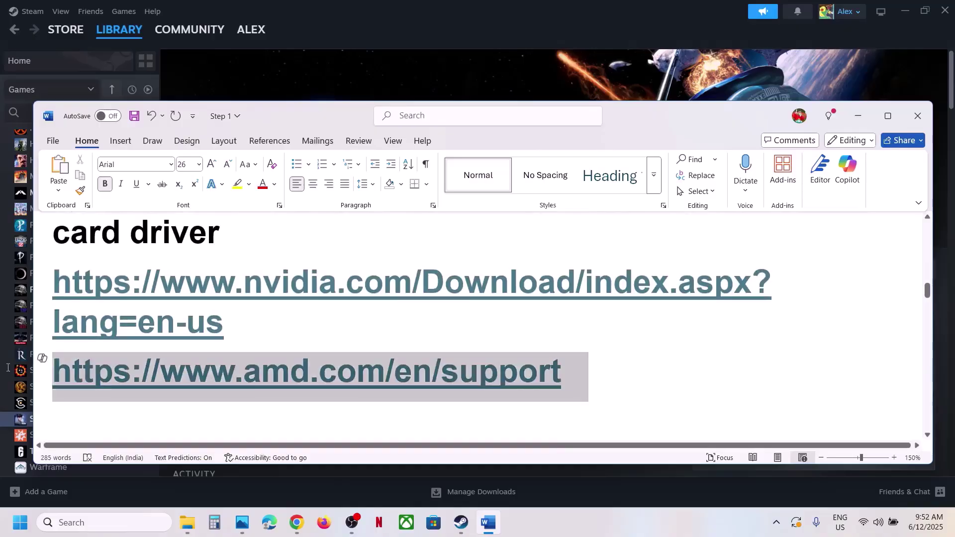
# On NVIDIA's drivers page, search for the GeForce RTX 3050 Laptop GPU driver with Windows 11 as the operating system.
pyautogui.click(450, 96)
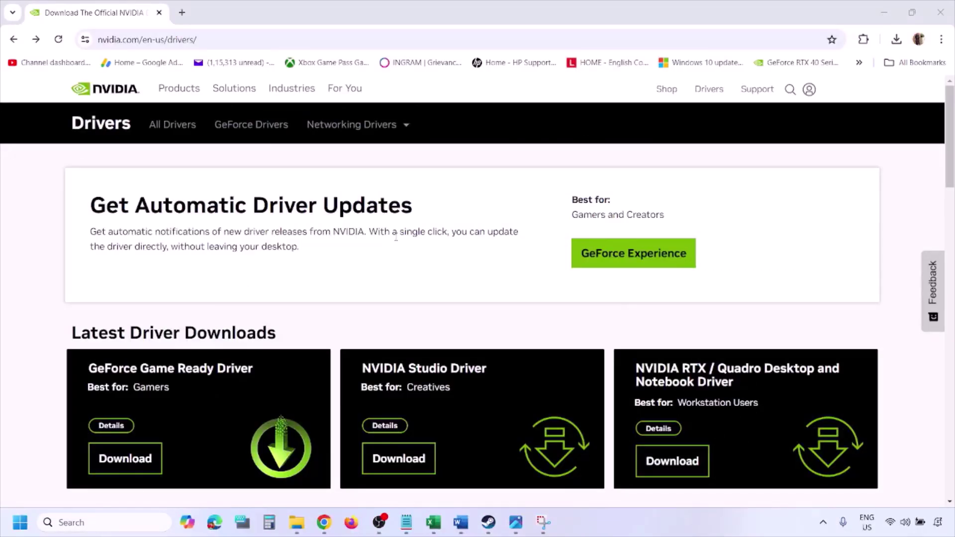
pyautogui.scroll(-8, 224, 305)
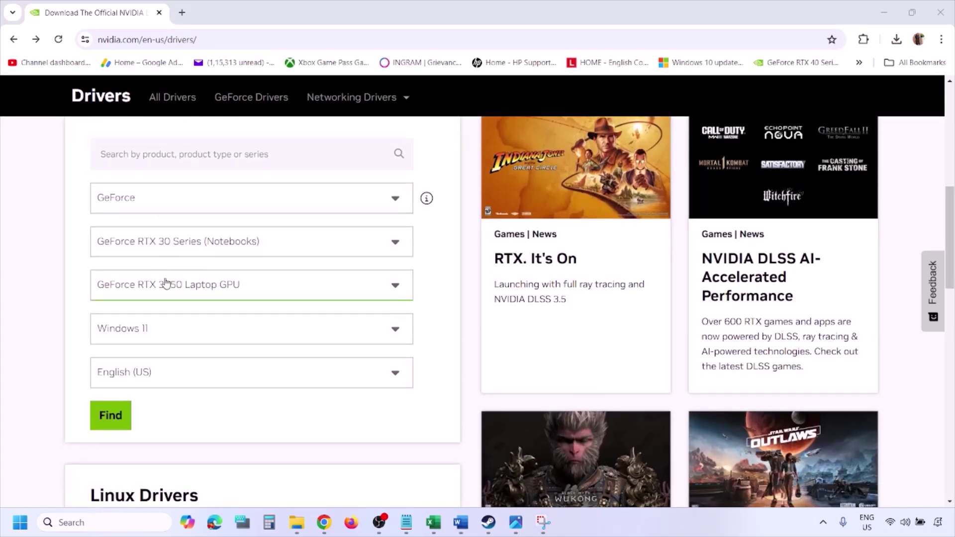
pyautogui.click(157, 332)
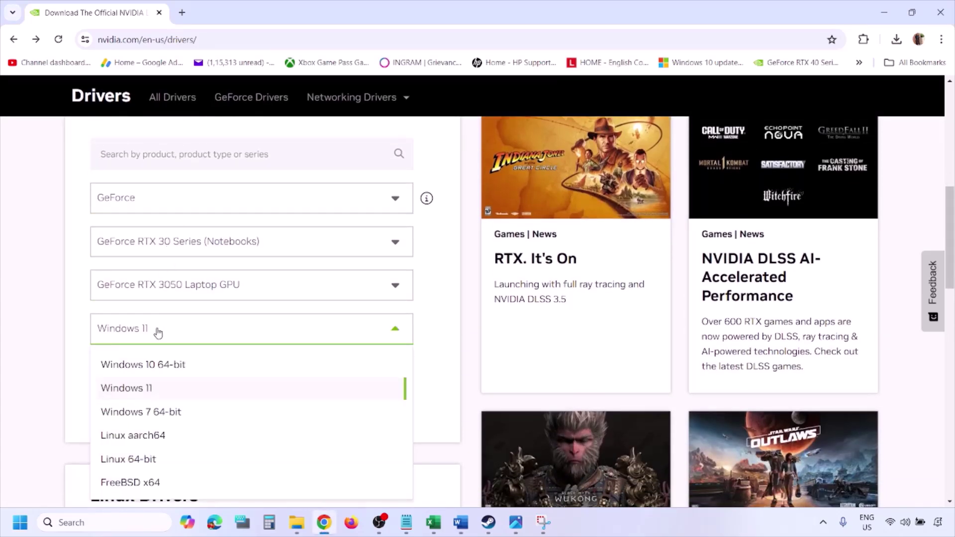
pyautogui.click(139, 394)
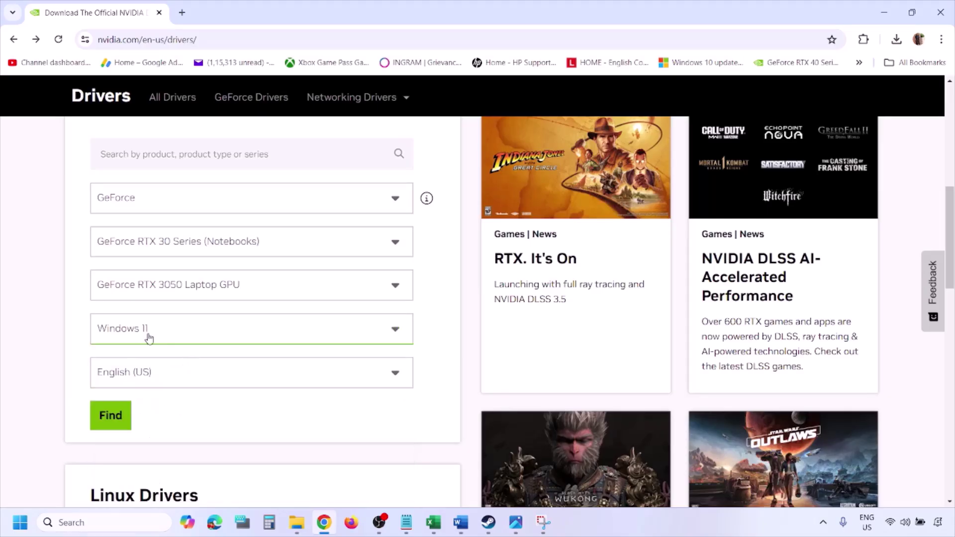
pyautogui.click(113, 418)
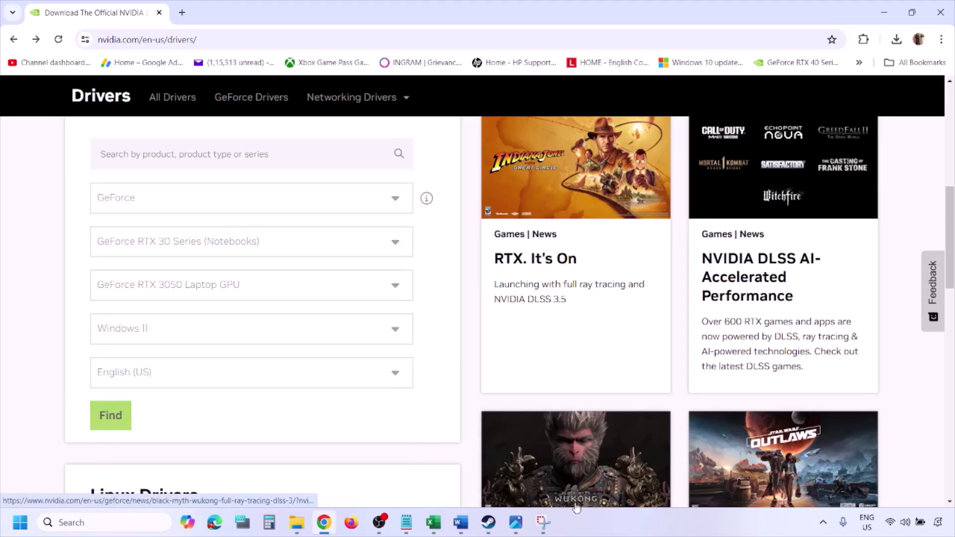
# Switch to Photos and review 1.png to 5.png, covering the Game Ready driver download and the custom clean installation options.
pyautogui.click(517, 529)
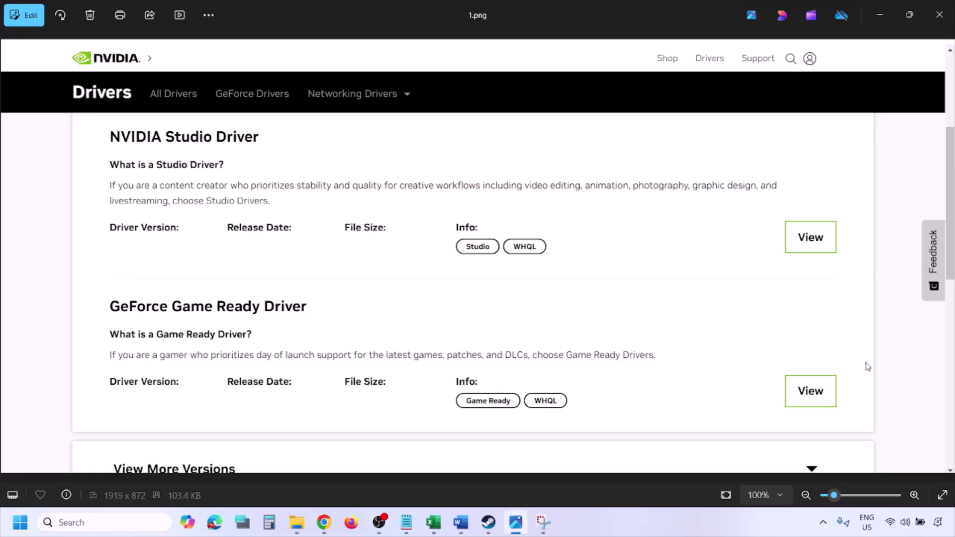
pyautogui.press('Right')
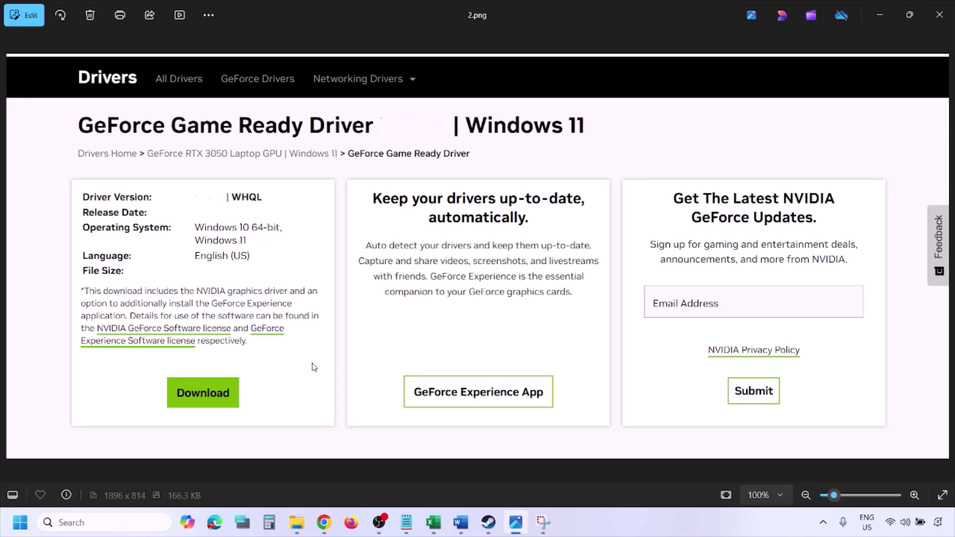
pyautogui.press('Right')
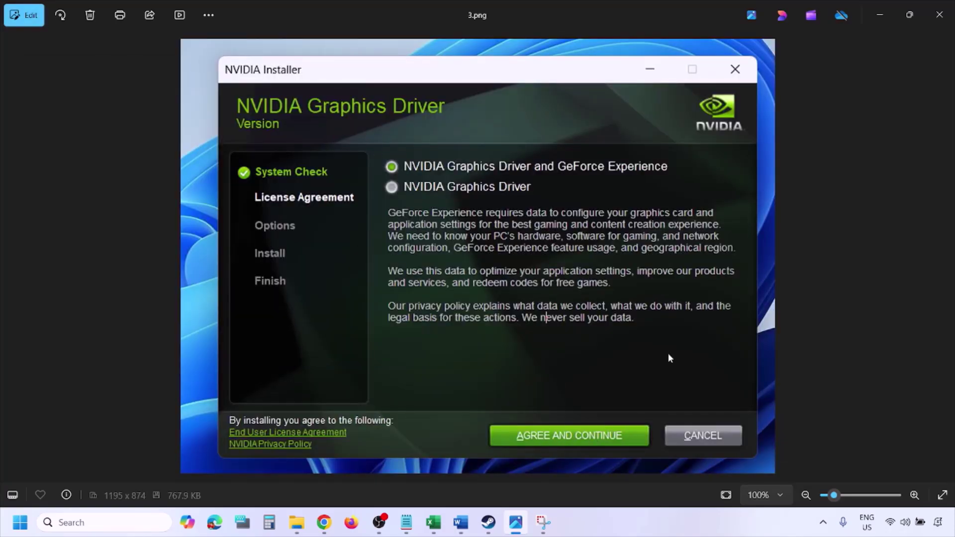
pyautogui.press('Right')
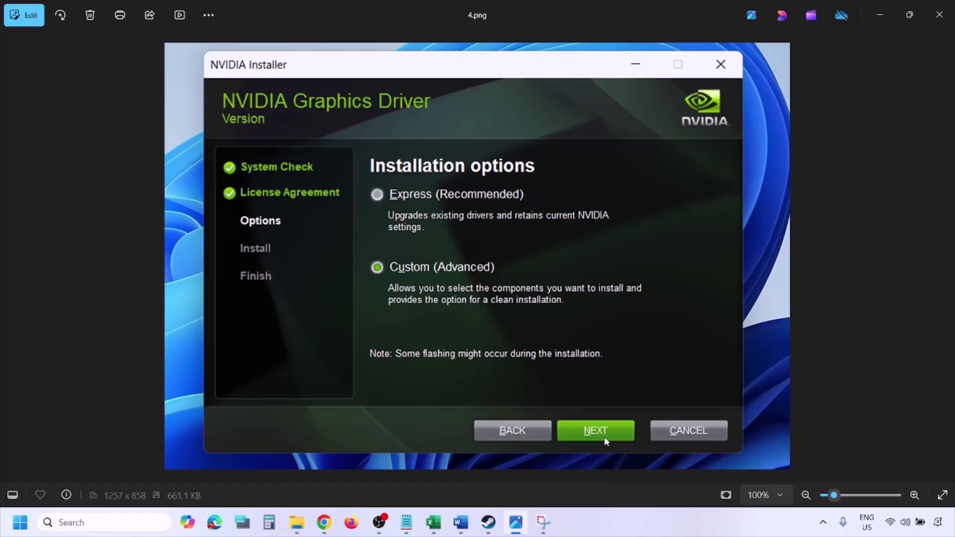
pyautogui.press('Right')
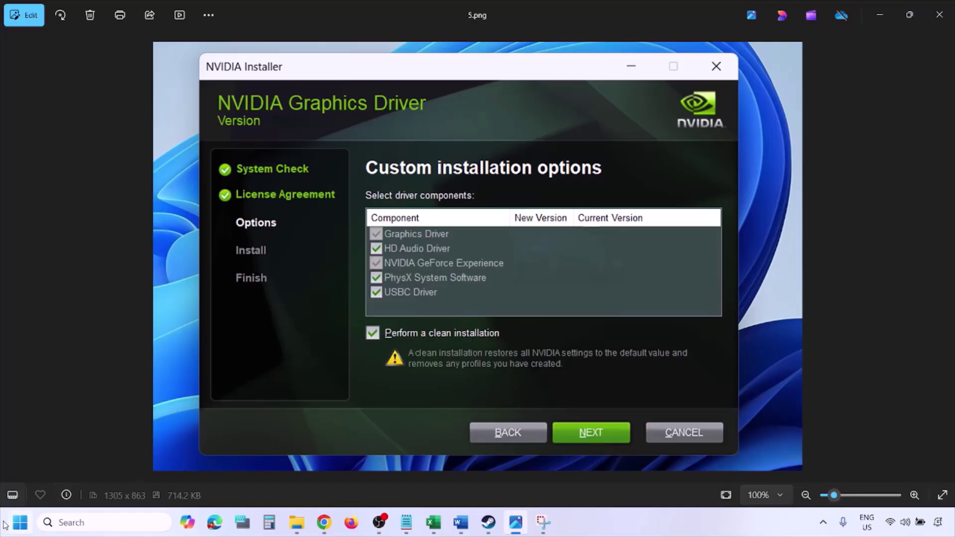
pyautogui.click(20, 522)
pyautogui.click(362, 480)
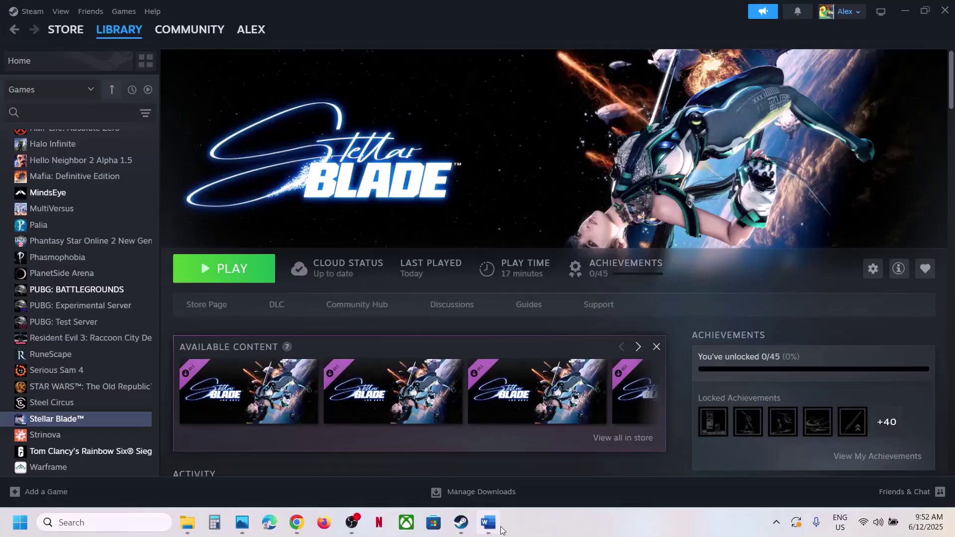
# Switch to the Word document and highlight the AMD support link under Step 8.
pyautogui.click(488, 522)
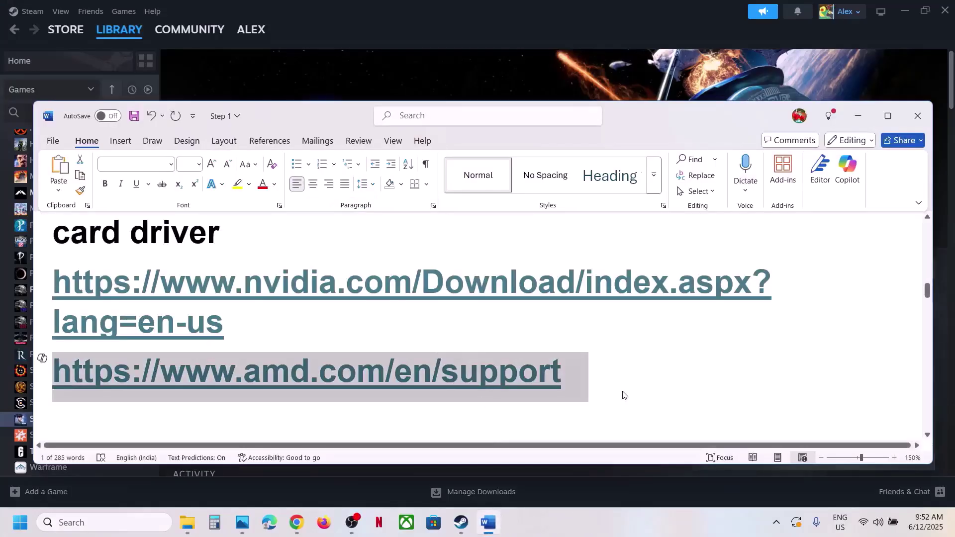
pyautogui.click(592, 371)
pyautogui.tripleClick(193, 372)
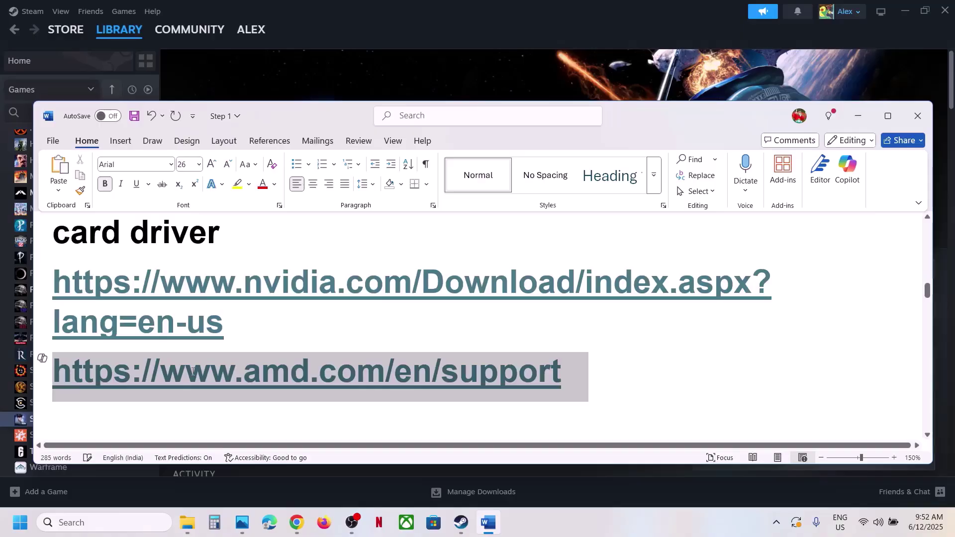
# Highlight the line about trying Debug mode in Nvidia Control Panel below the AMD support link.
pyautogui.click(574, 380)
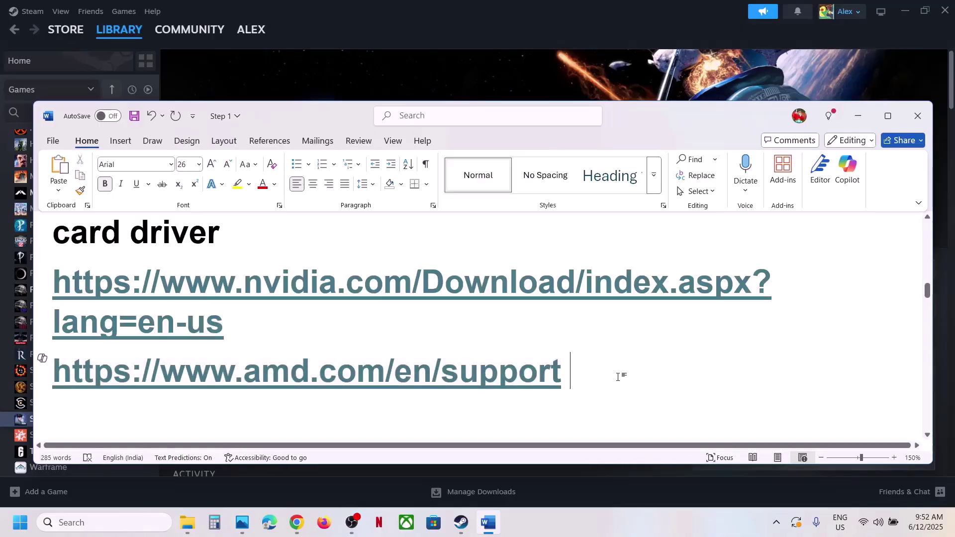
pyautogui.scroll(-3, 618, 375)
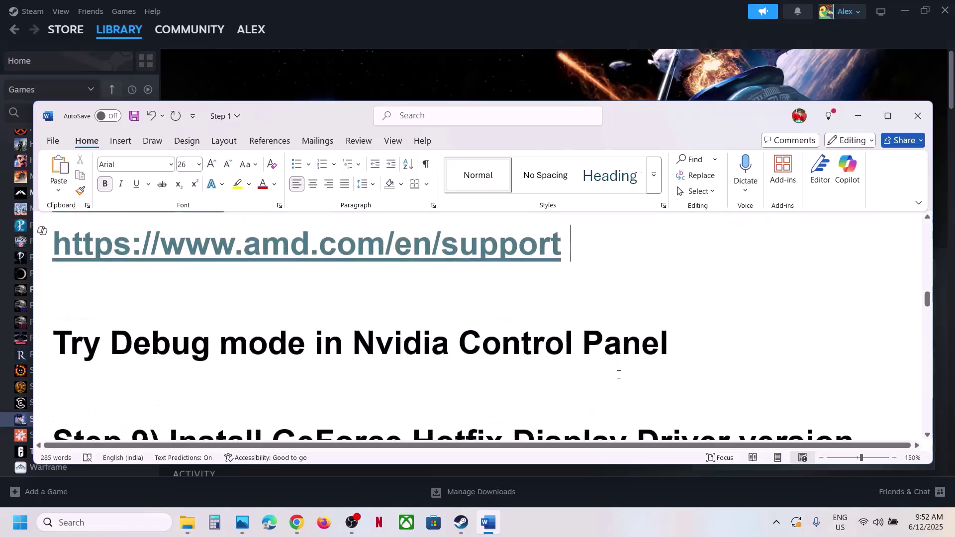
pyautogui.moveTo(111, 339); pyautogui.dragTo(677, 338)
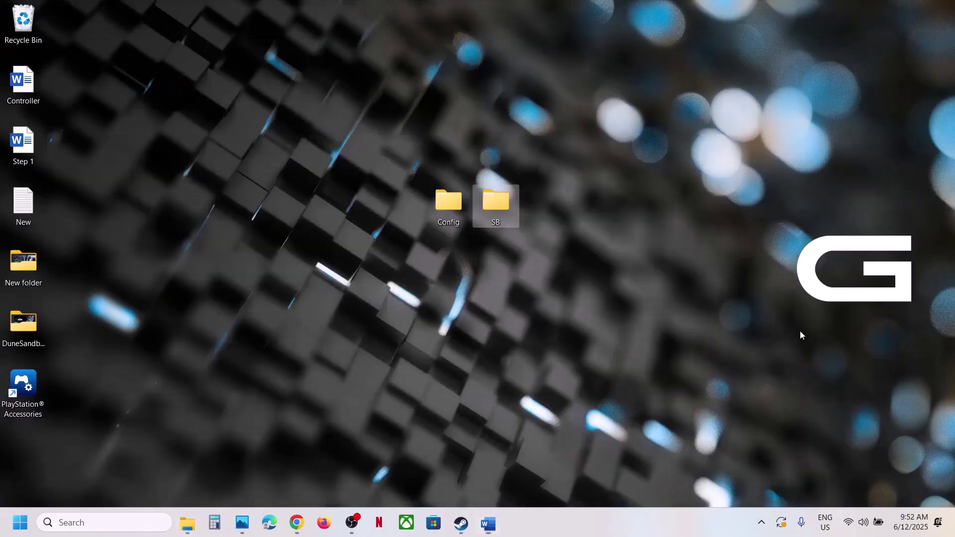
# Open NVIDIA Control Panel from the desktop, turn on Debug Mode, recheck the option and close the window.
pyautogui.rightClick(355, 299)
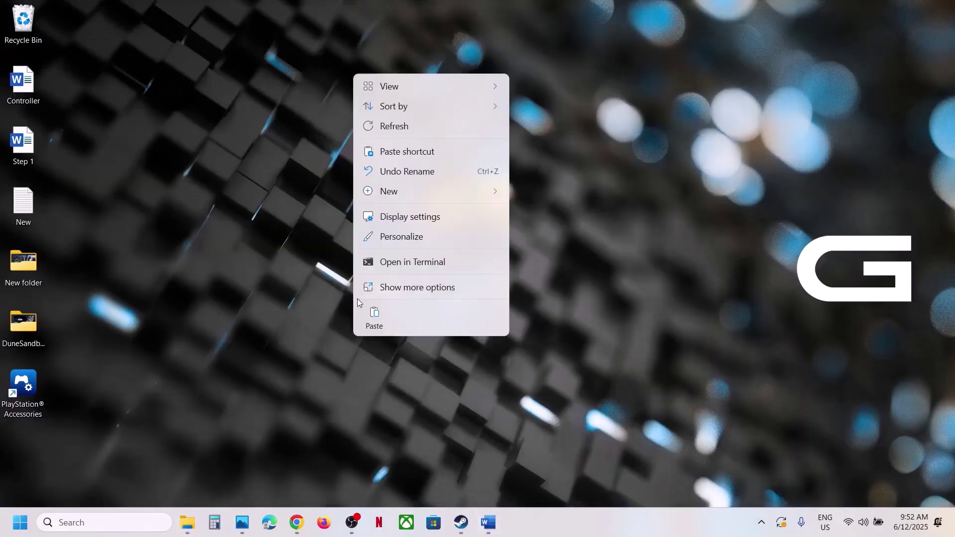
pyautogui.click(409, 287)
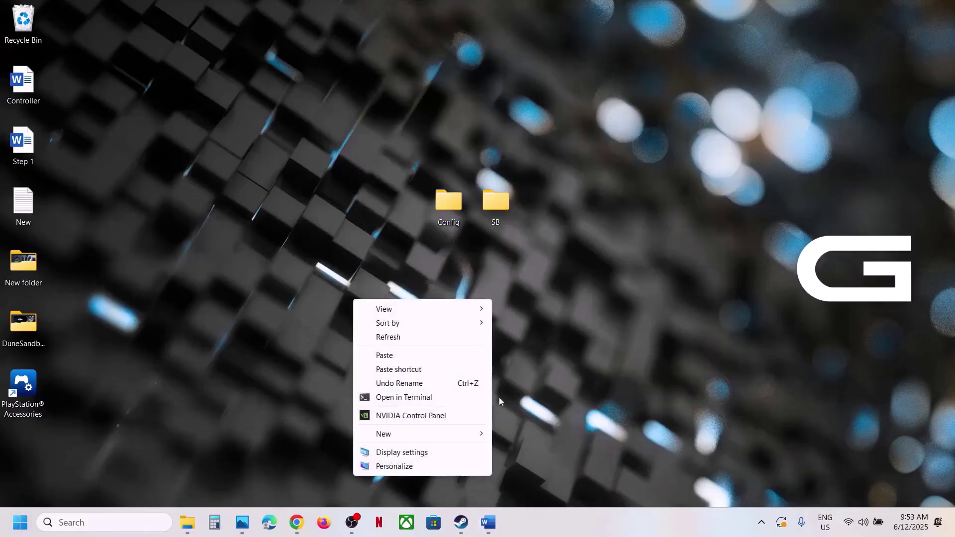
pyautogui.click(400, 415)
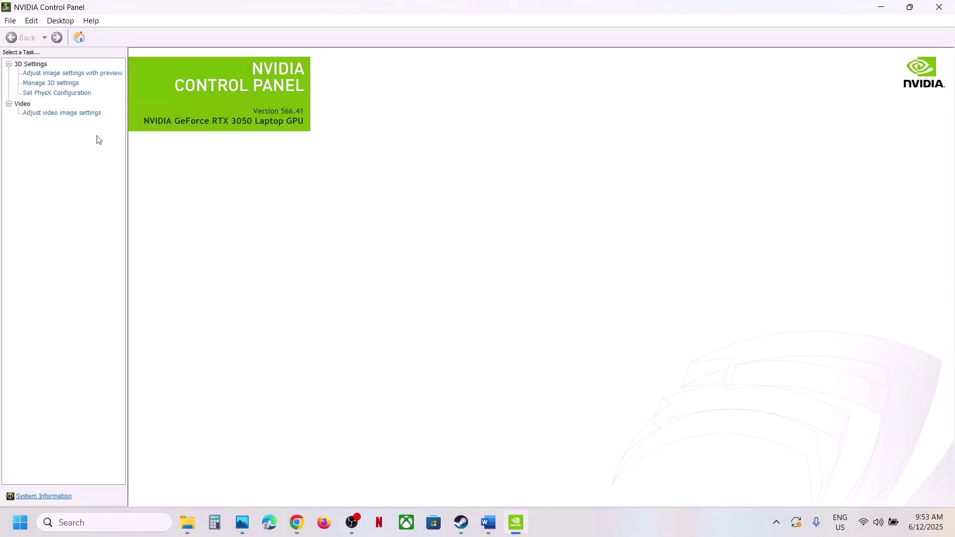
pyautogui.click(92, 21)
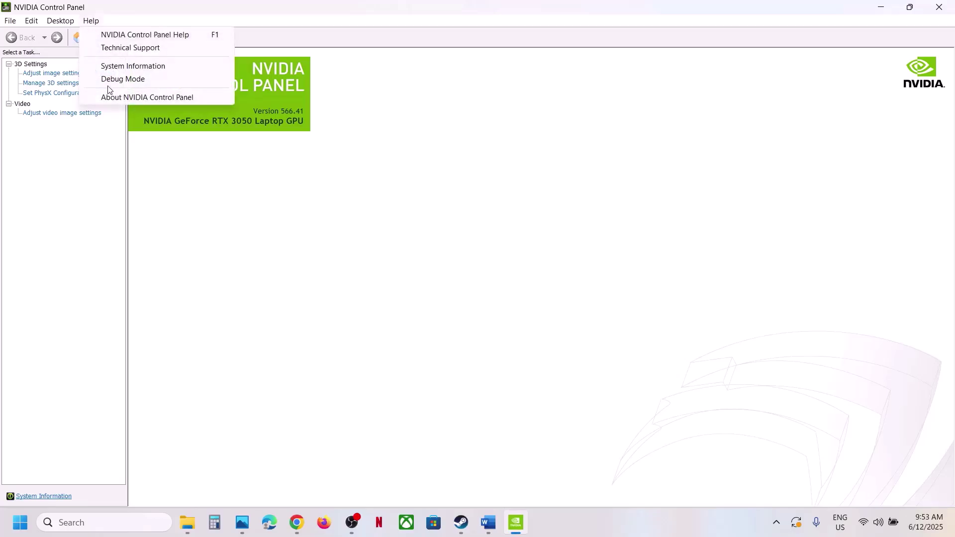
pyautogui.click(142, 82)
pyautogui.click(87, 22)
pyautogui.click(469, 204)
pyautogui.click(938, 7)
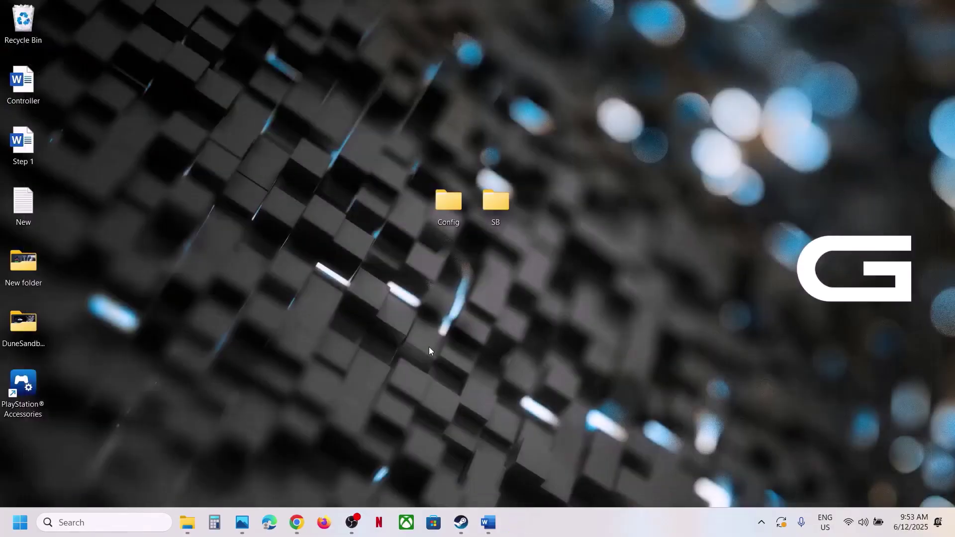
# Switch to the Word document and copy the Step 9 text "Install GeForce Hotfix Display Driver version 576.66".
pyautogui.click(490, 521)
pyautogui.scroll(-2, 358, 363)
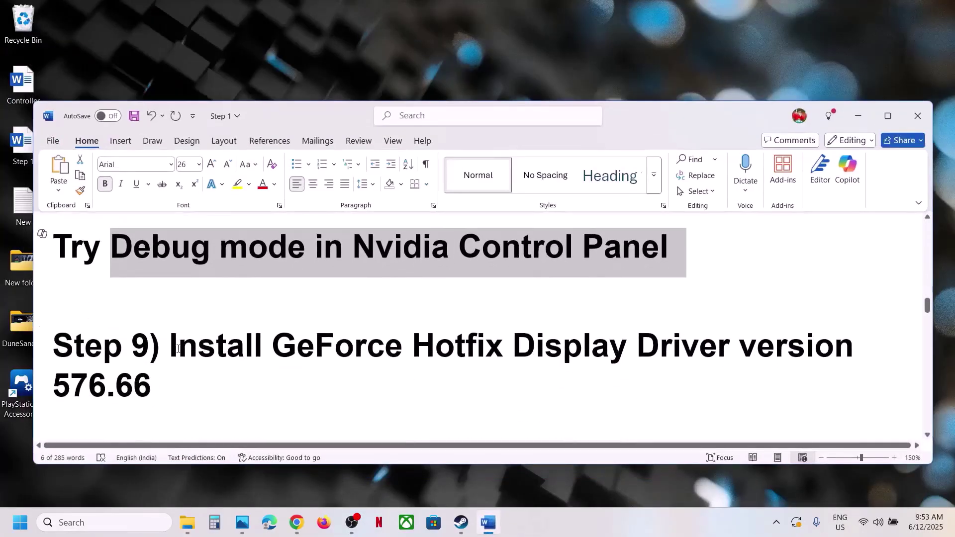
pyautogui.moveTo(169, 348); pyautogui.dragTo(343, 371)
pyautogui.hotkey('ctrl', 'c')
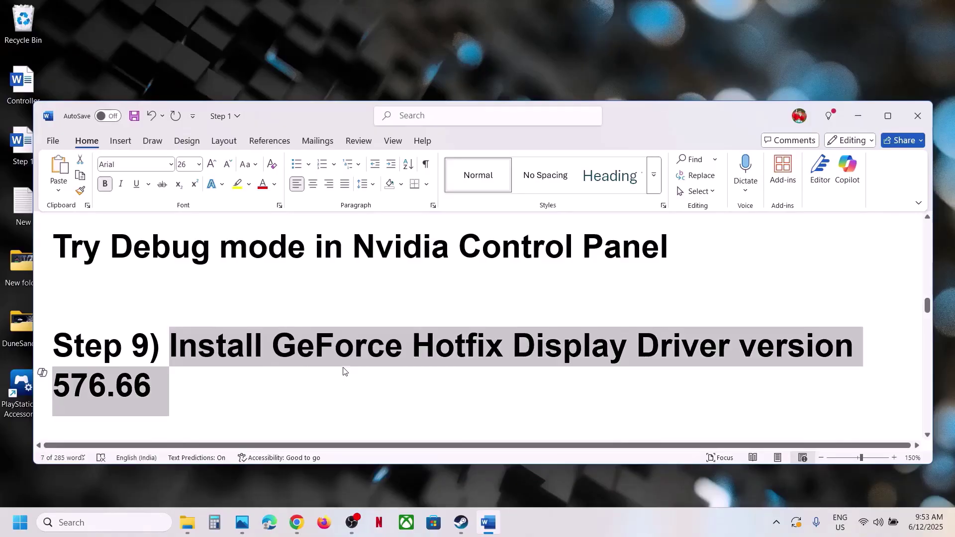
# Switch to Chrome, search for the copied hotfix driver text and open NVIDIA's support article for version 576.66.
pyautogui.click(297, 522)
pyautogui.click(186, 12)
pyautogui.hotkey('ctrl', 'v')
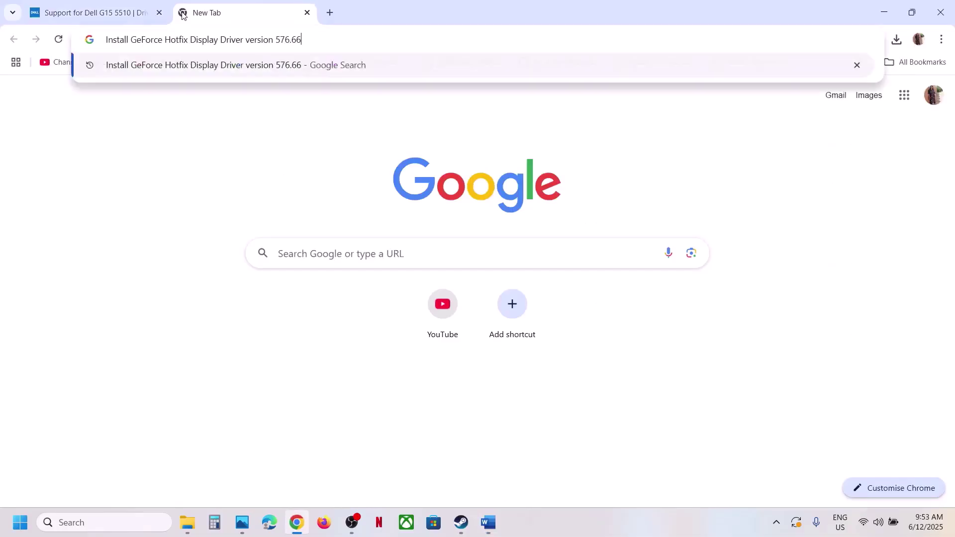
pyautogui.press('Return')
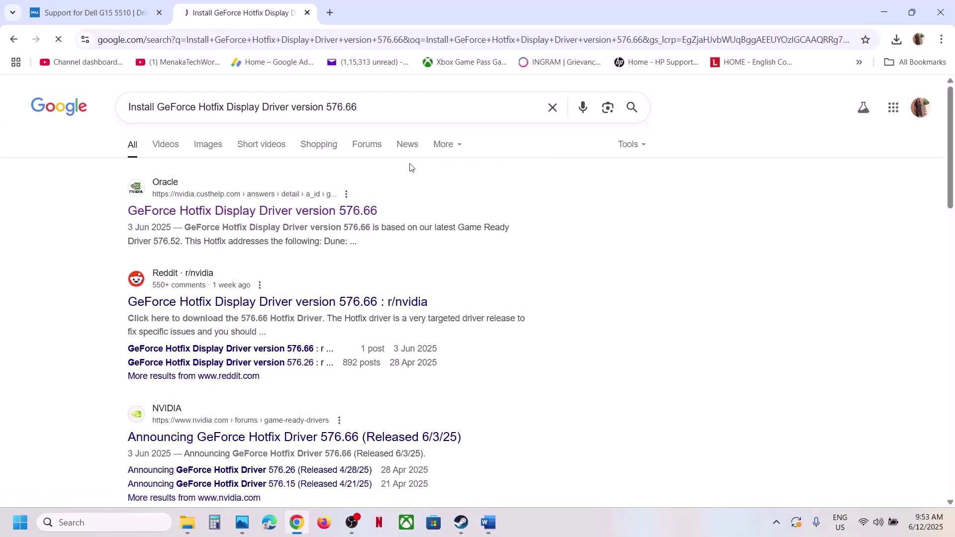
pyautogui.click(343, 211)
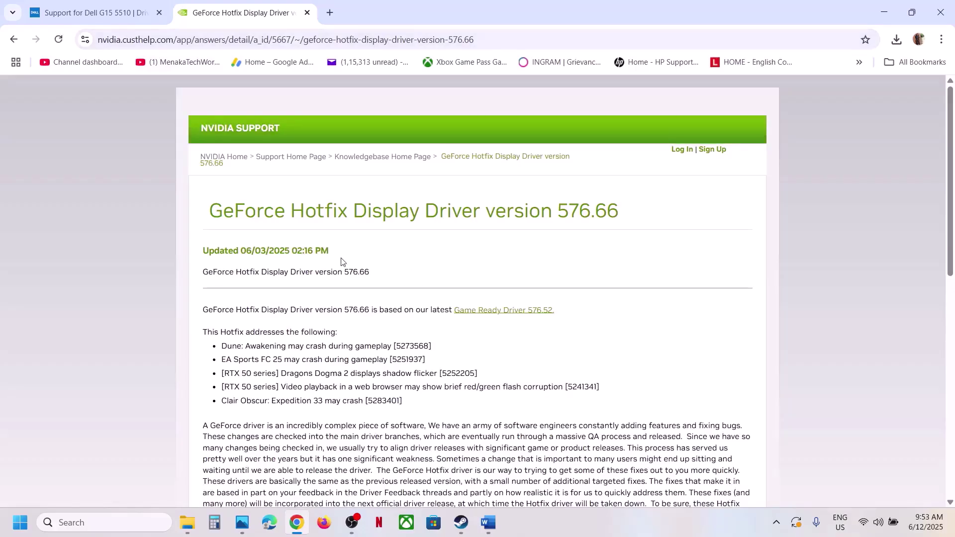
# Review the issues the hotfix addresses and download hotfix driver 576.66 for Windows 10 x64 / Windows 11 x64.
pyautogui.scroll(-3, 616, 262)
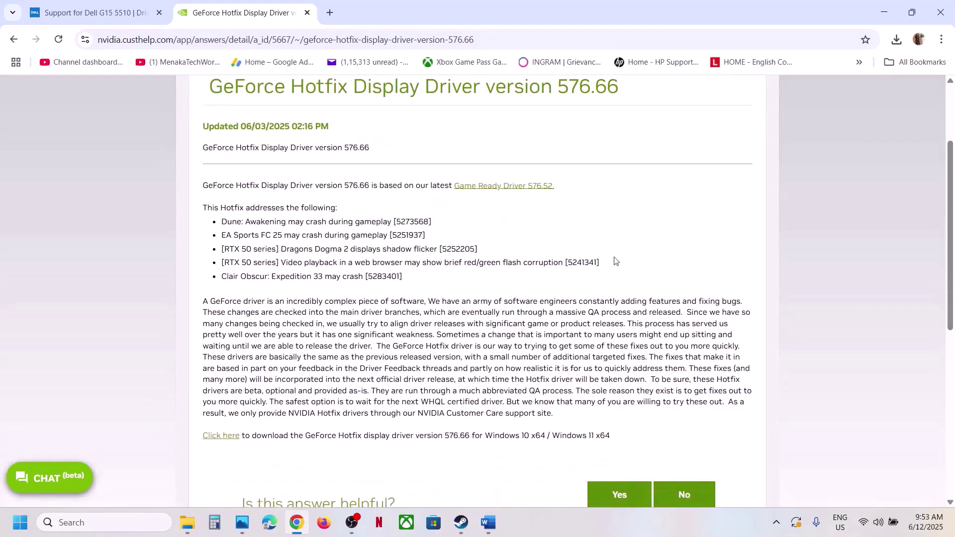
pyautogui.scroll(1, 617, 262)
pyautogui.moveTo(447, 148); pyautogui.dragTo(695, 154)
pyautogui.scroll(-6, 293, 293)
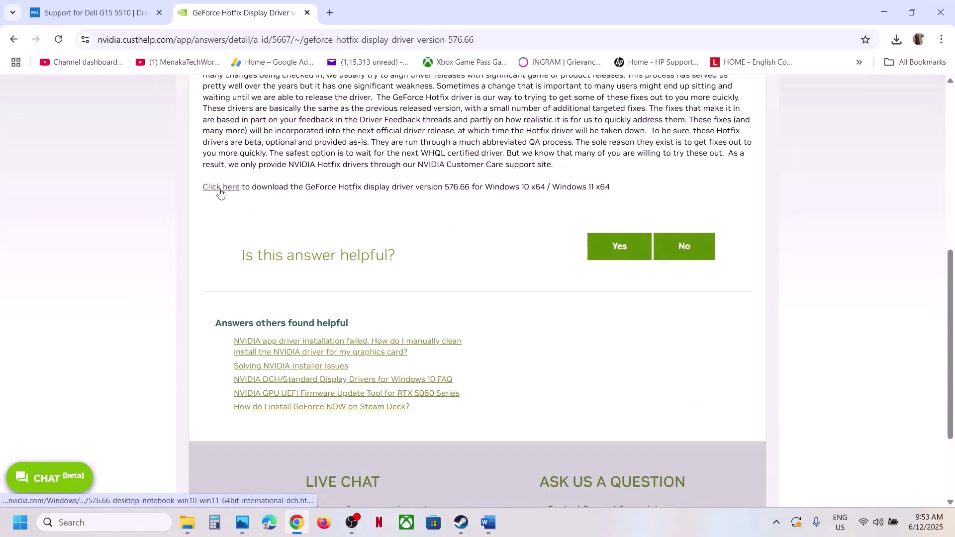
pyautogui.click(220, 189)
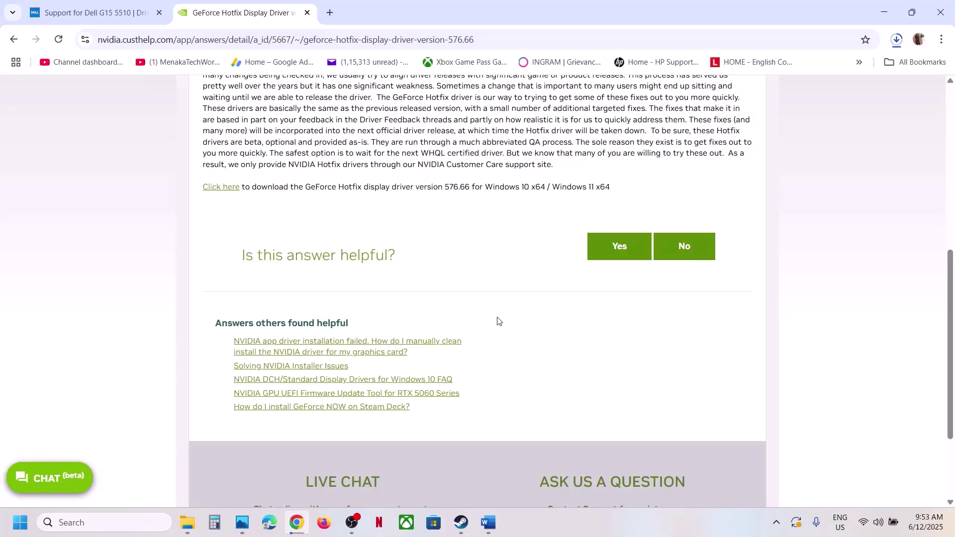
# Switch to the Word document and highlight the Step 10 text "Run the game on dedicated graphics card".
pyautogui.click(494, 520)
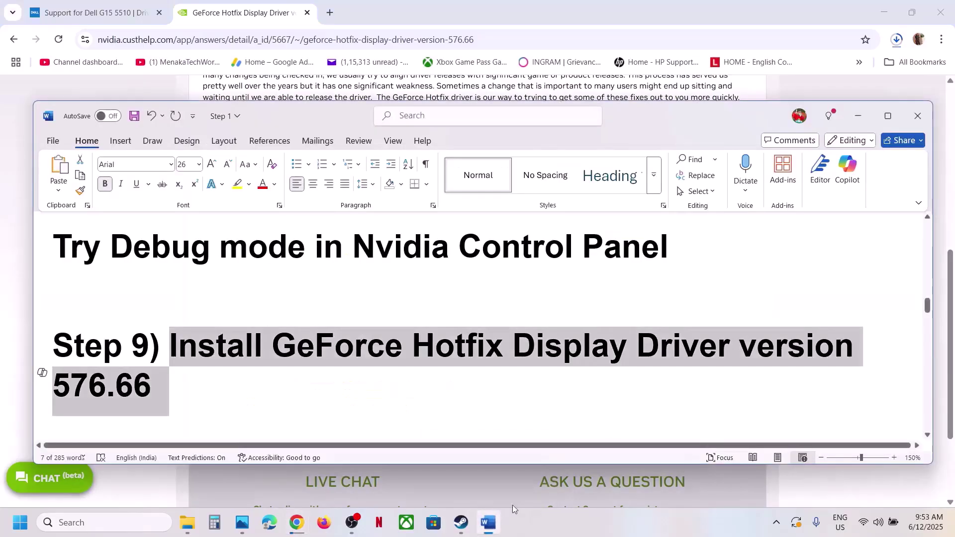
pyautogui.scroll(-2, 281, 353)
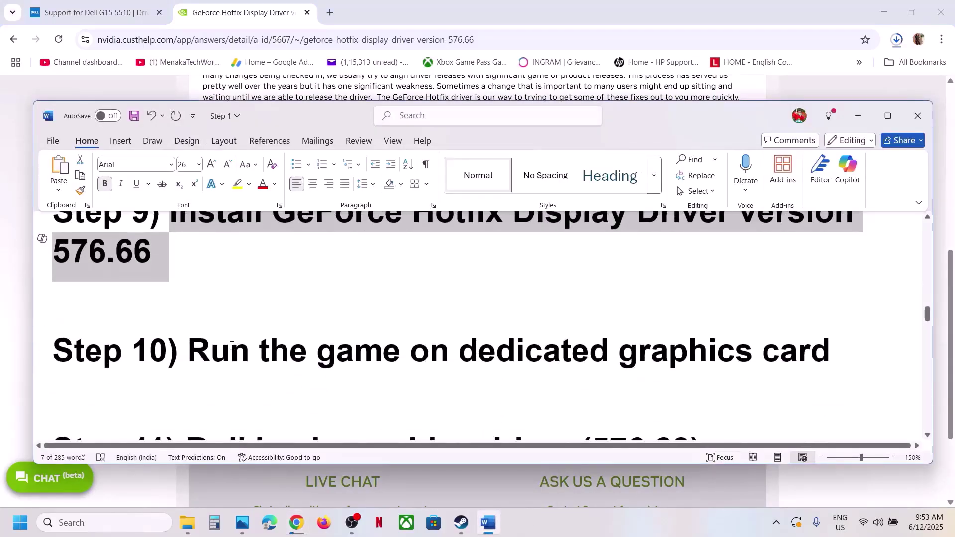
pyautogui.moveTo(190, 343); pyautogui.dragTo(846, 356)
# Leave the document and open the Windows Graphics settings by searching for "gra".
pyautogui.hotkey('alt', 'Tab')
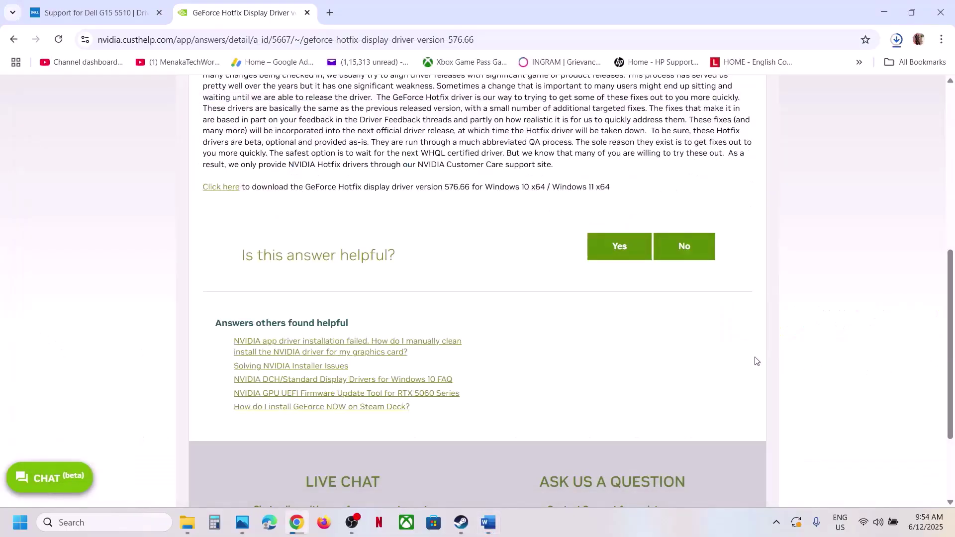
pyautogui.click(128, 521)
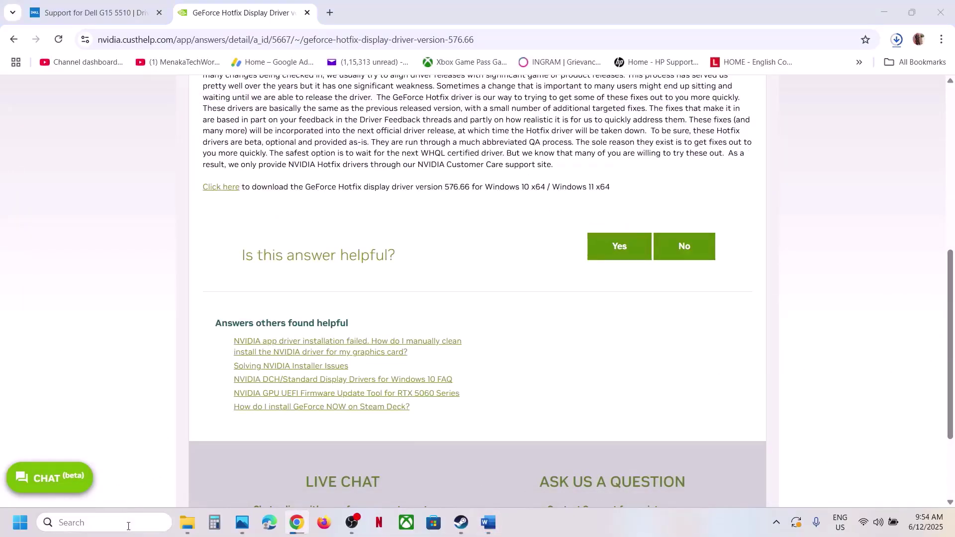
pyautogui.write('gra')
pyautogui.press('Return')
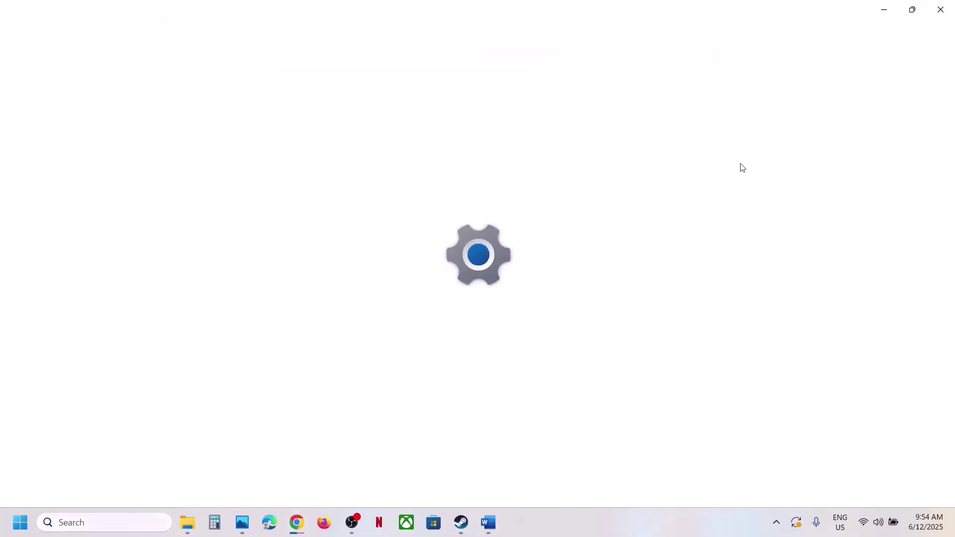
# Add the SB application from Steam's steamapps\common\StellarBlade folder to the custom graphics settings as a desktop app.
pyautogui.click(716, 342)
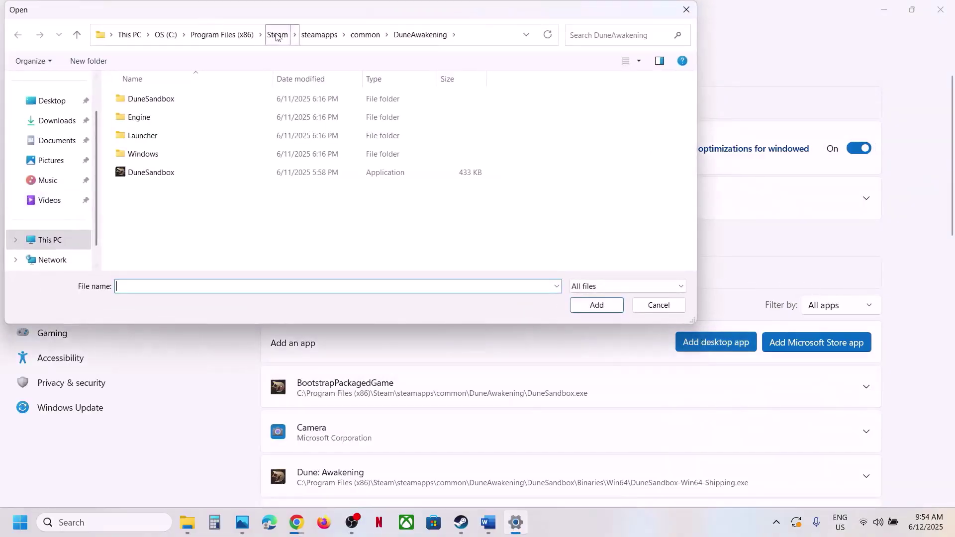
pyautogui.click(362, 34)
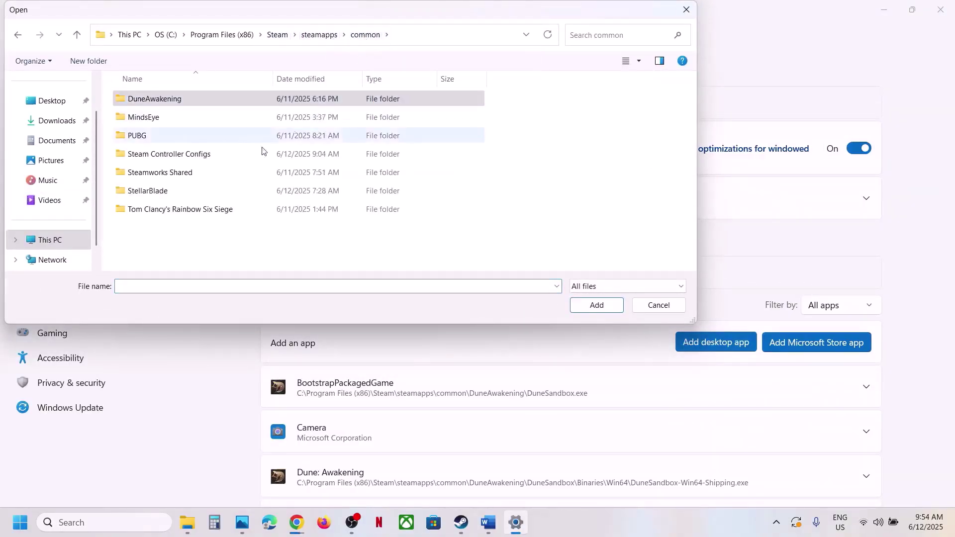
pyautogui.doubleClick(152, 192)
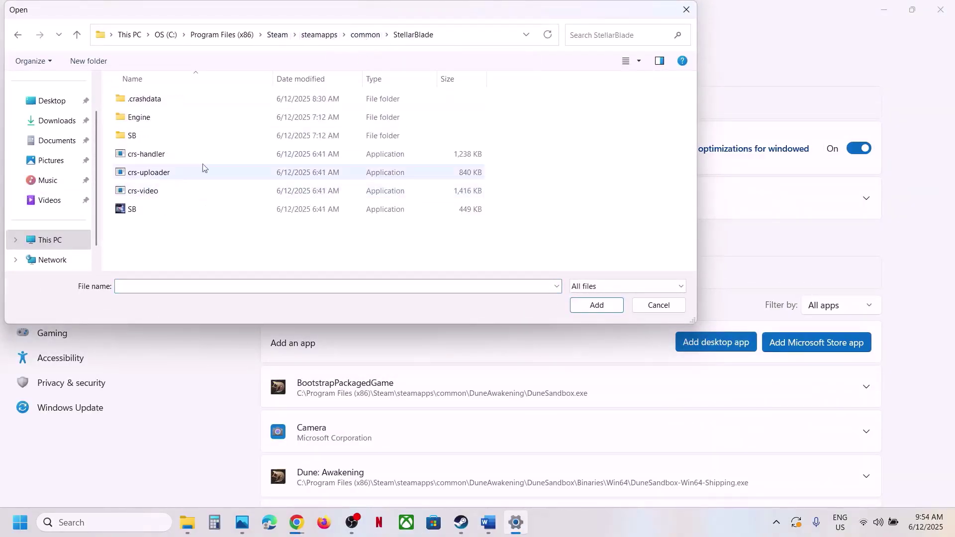
pyautogui.click(159, 211)
pyautogui.click(589, 312)
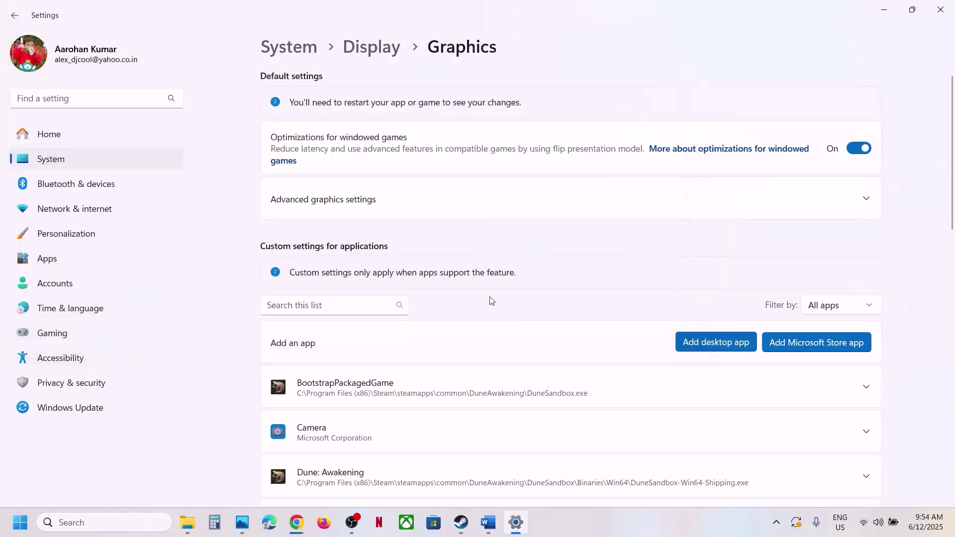
# Set the GPU preference of the Stellar Blade SB.exe entry to High Performance (NVIDIA GeForce RTX 3050 Laptop GPU).
pyautogui.scroll(-8, 491, 300)
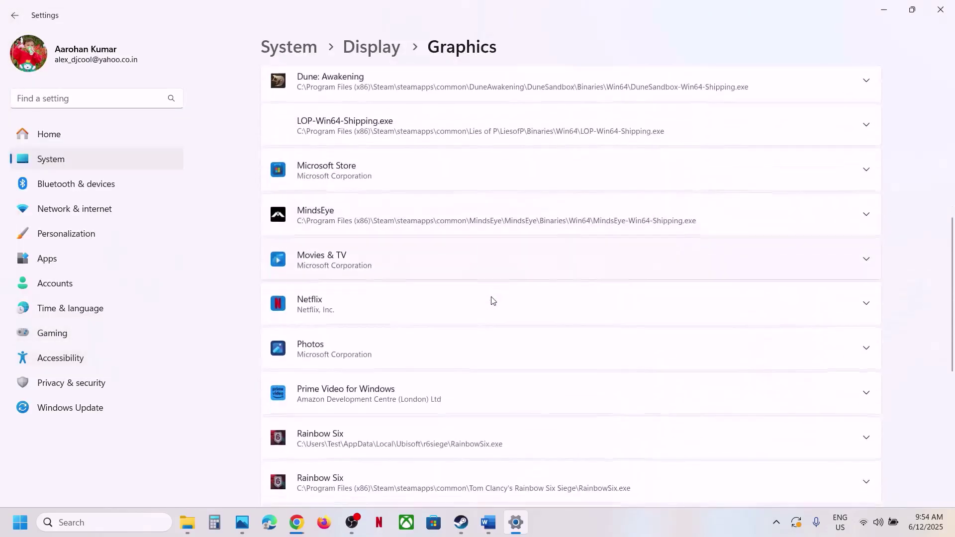
pyautogui.scroll(1, 491, 300)
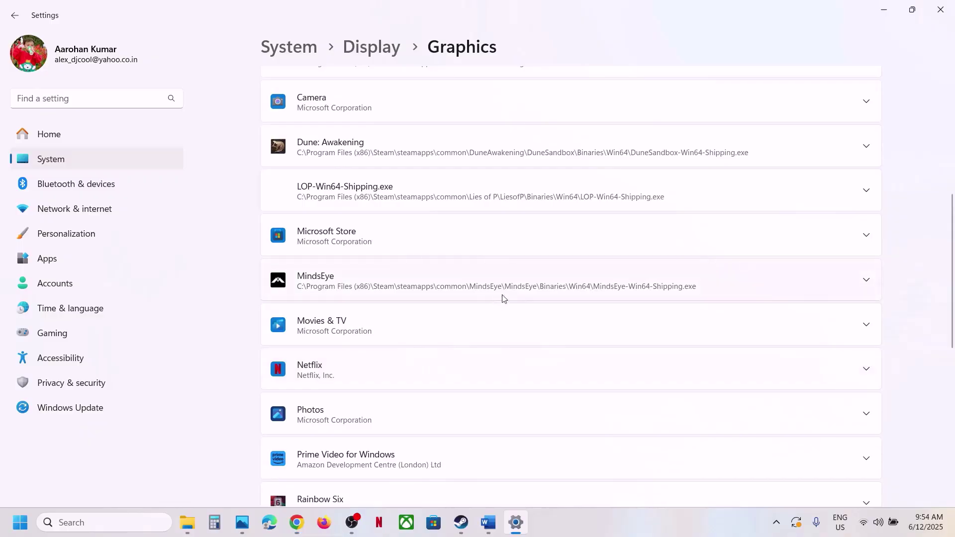
pyautogui.scroll(-5, 502, 299)
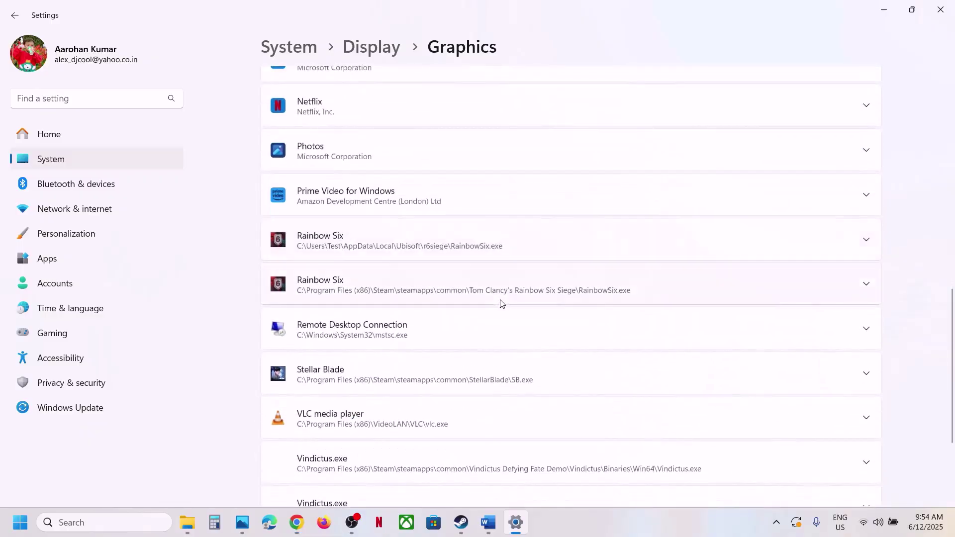
pyautogui.scroll(-2, 507, 348)
pyautogui.click(498, 246)
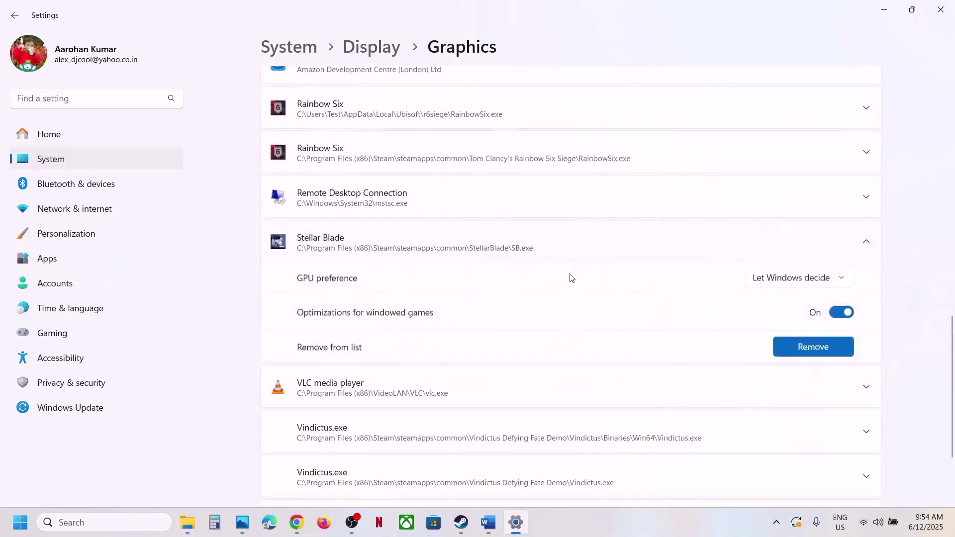
pyautogui.click(756, 281)
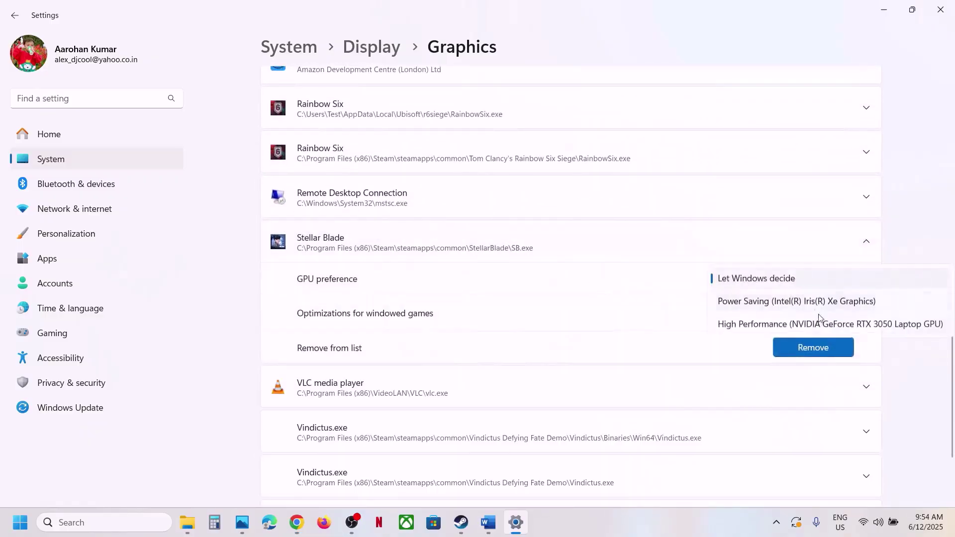
pyautogui.click(791, 324)
# Add SB-Win64-Shipping from StellarBlade\SB\Binaries\Win64 to the custom graphics settings as a desktop app.
pyautogui.scroll(14, 562, 273)
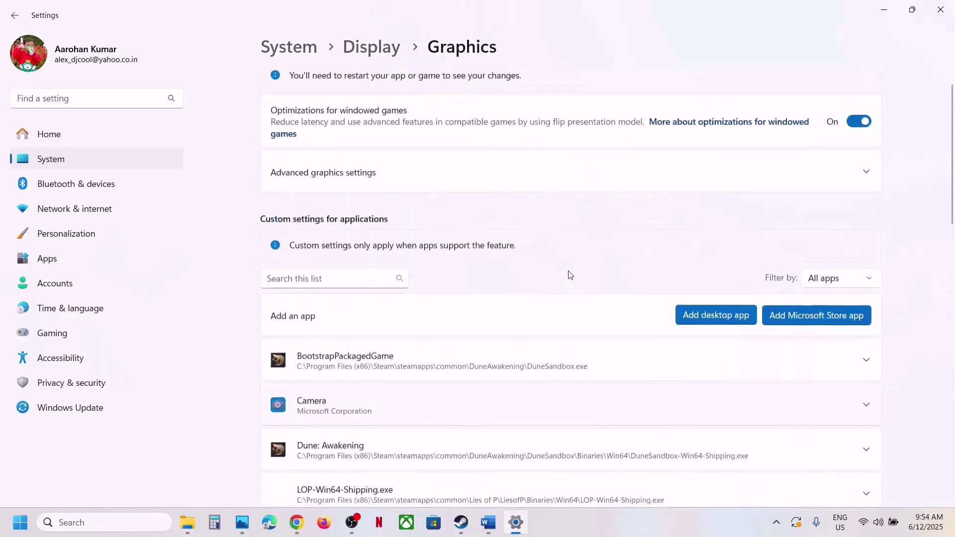
pyautogui.click(734, 341)
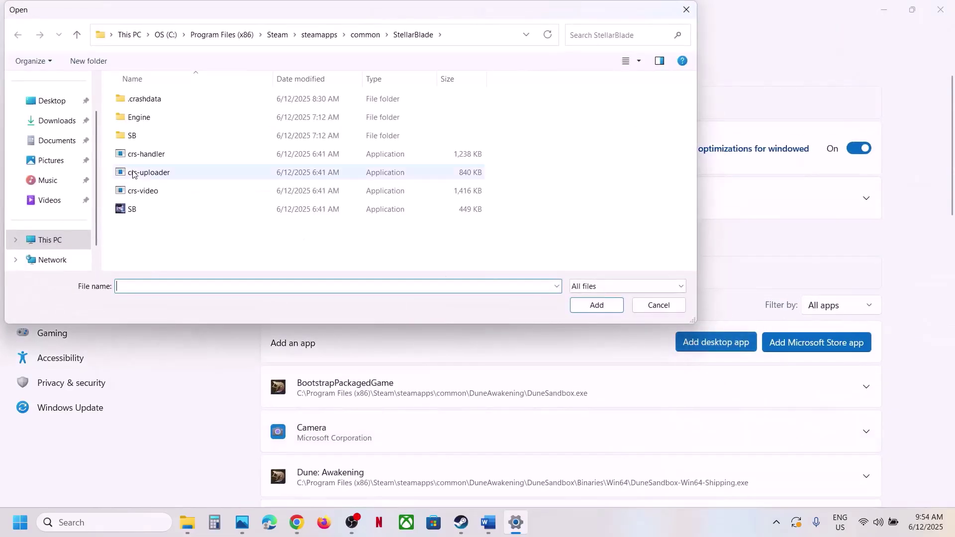
pyautogui.doubleClick(134, 135)
pyautogui.doubleClick(148, 99)
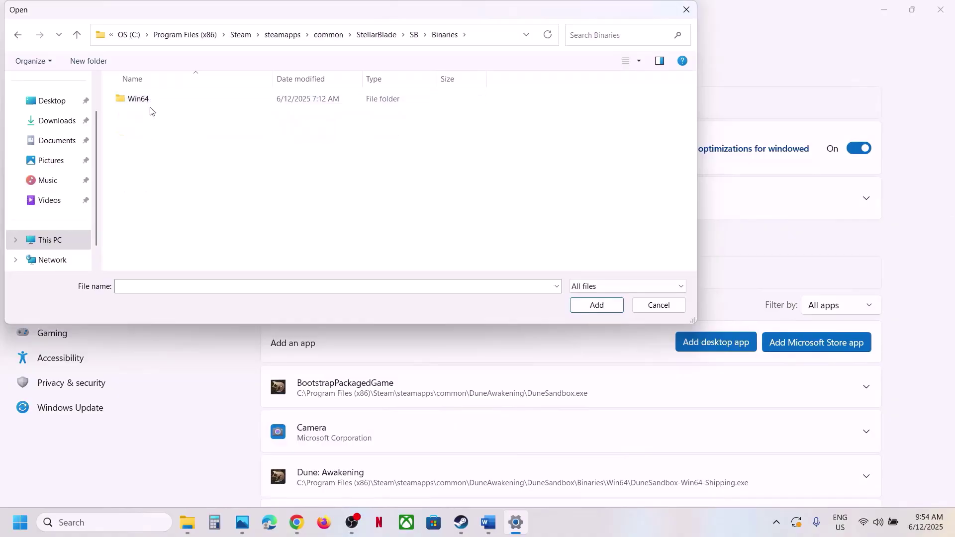
pyautogui.doubleClick(149, 101)
pyautogui.click(140, 177)
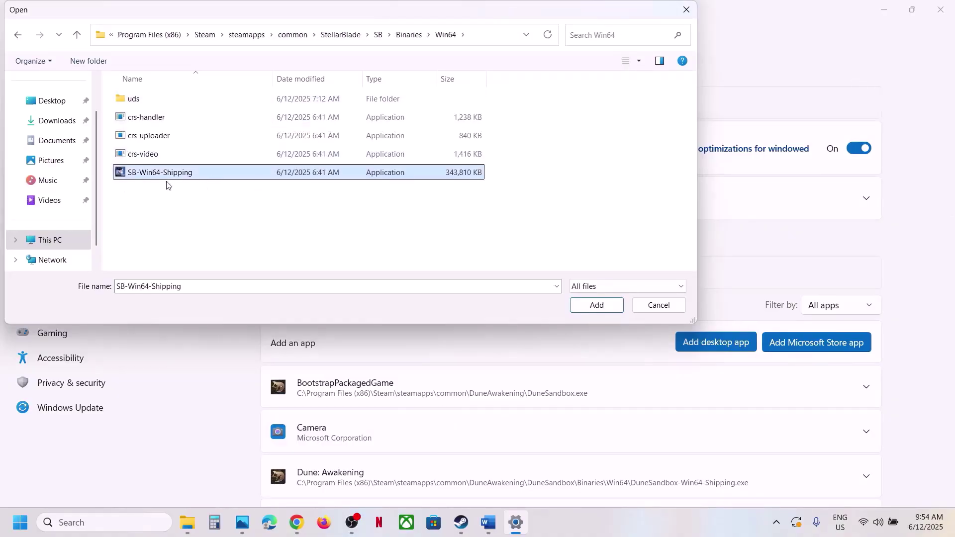
pyautogui.click(596, 305)
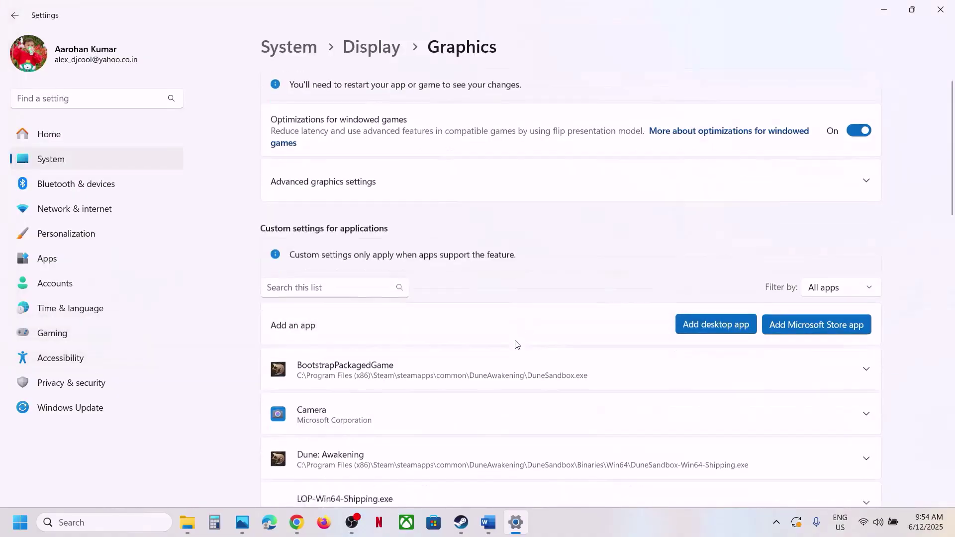
# Set the GPU preference of the SB-Win64-Shipping.exe entry to High Performance (NVIDIA GeForce RTX 3050 Laptop GPU) and close the settings.
pyautogui.scroll(-10, 516, 344)
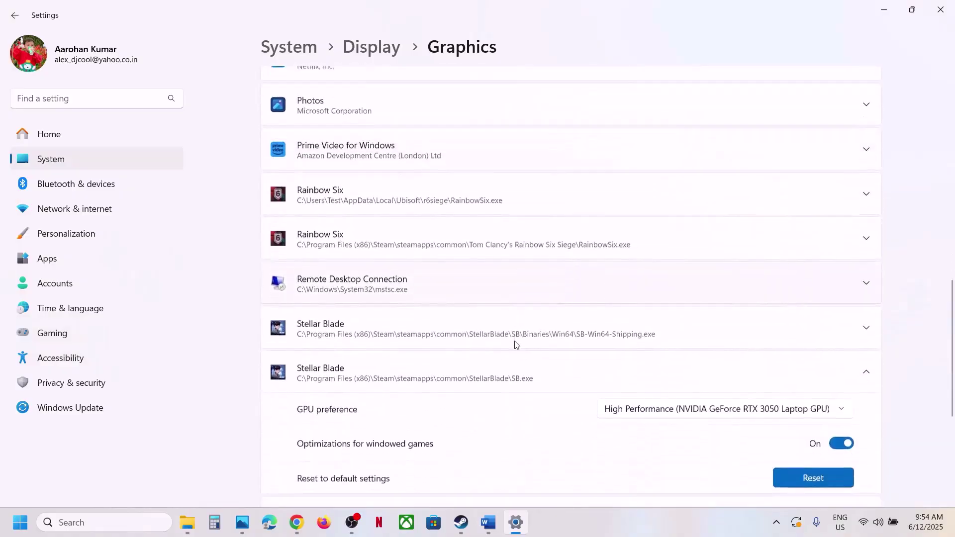
pyautogui.click(439, 323)
pyautogui.scroll(-2, 812, 322)
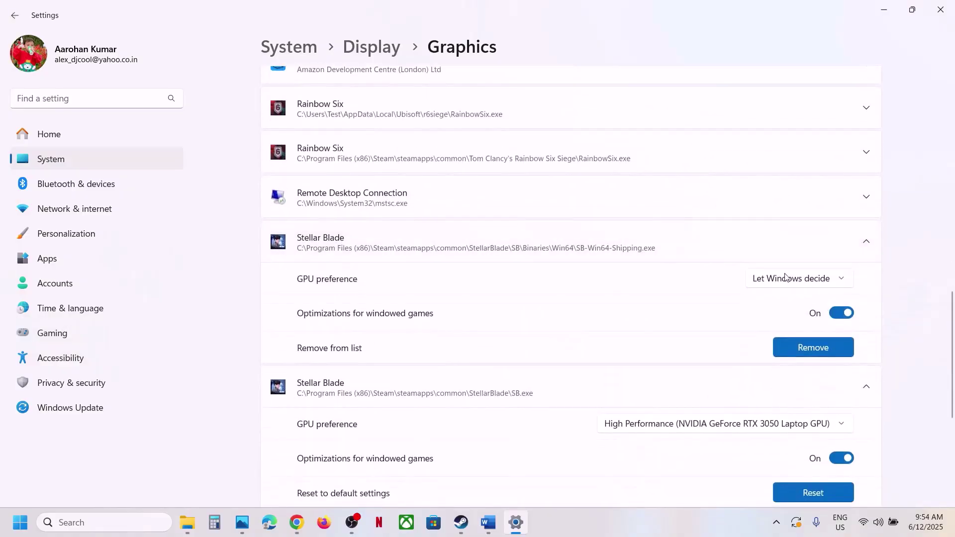
pyautogui.click(785, 277)
pyautogui.click(785, 327)
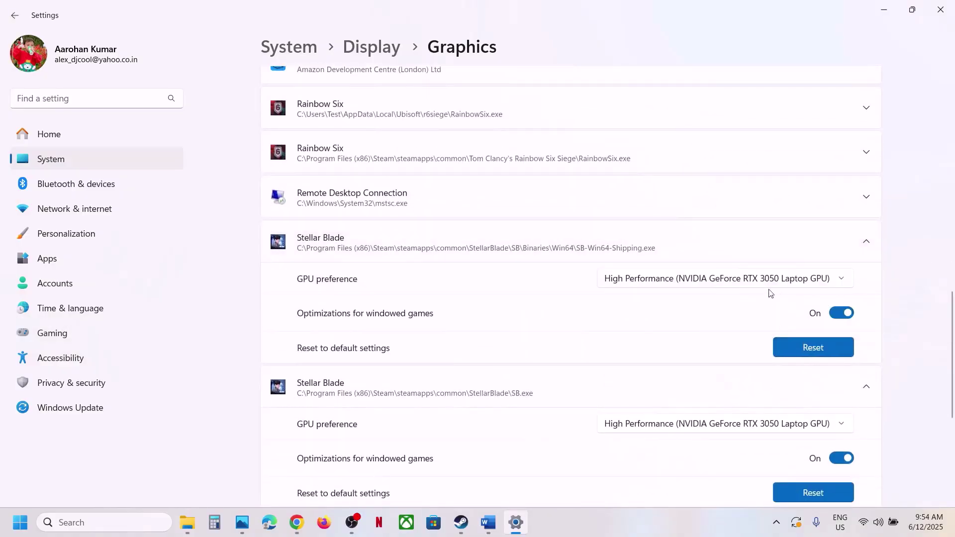
pyautogui.click(940, 10)
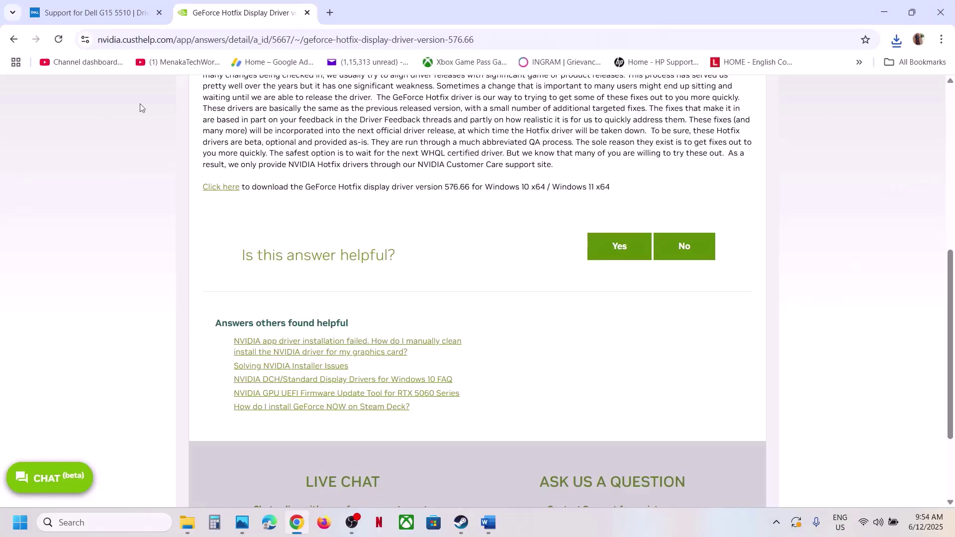
# Switch to the Step 1 Word document and highlight Step 11 about rolling back the graphics driver.
pyautogui.click(464, 523)
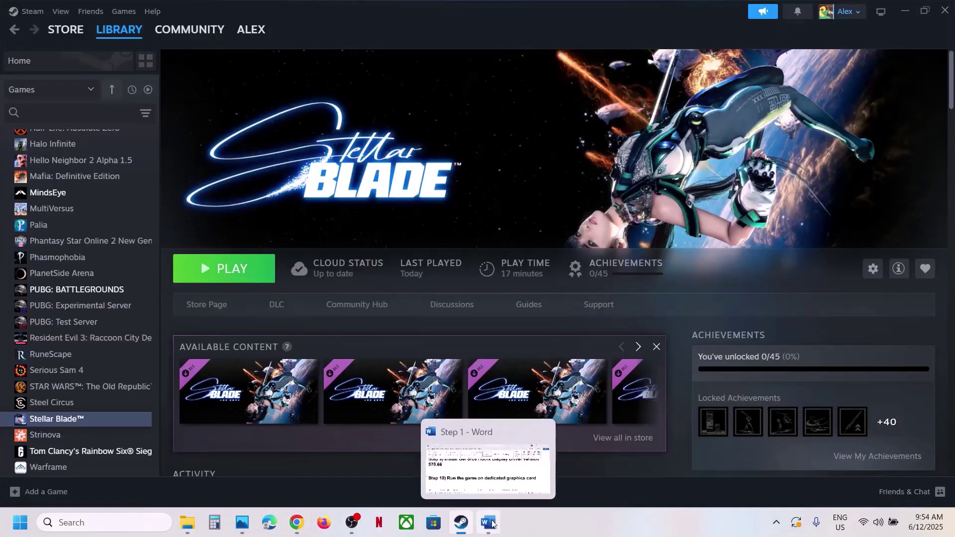
pyautogui.click(488, 522)
pyautogui.scroll(-3, 349, 337)
pyautogui.scroll(1, 349, 337)
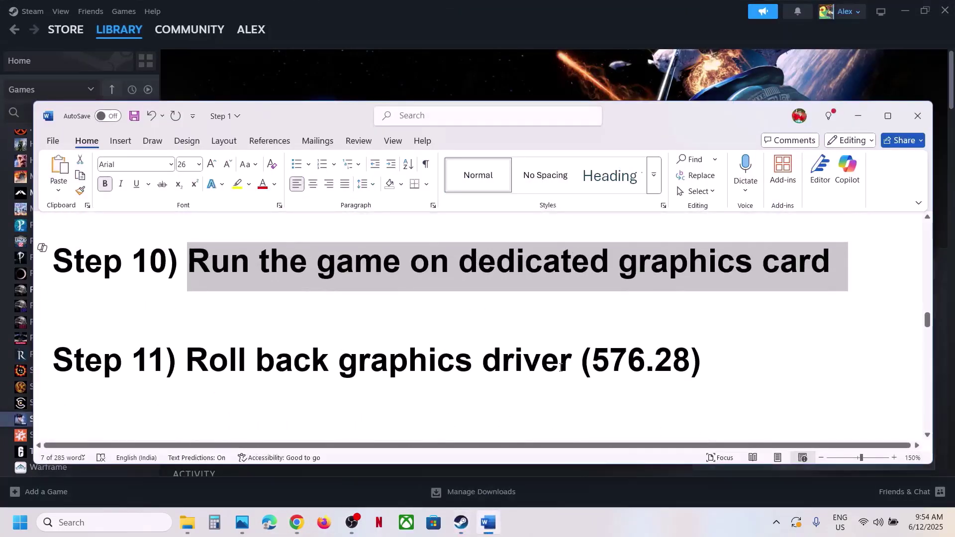
pyautogui.moveTo(738, 358); pyautogui.dragTo(52, 359)
# Copy the nvidia.com driver download link from the document and open it in a new Chrome tab.
pyautogui.scroll(4, 465, 345)
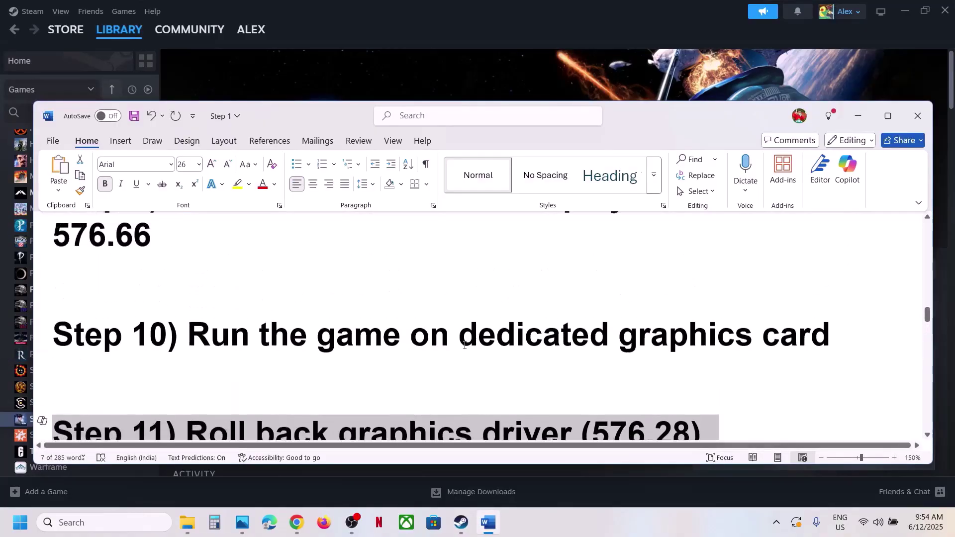
pyautogui.scroll(5, 465, 345)
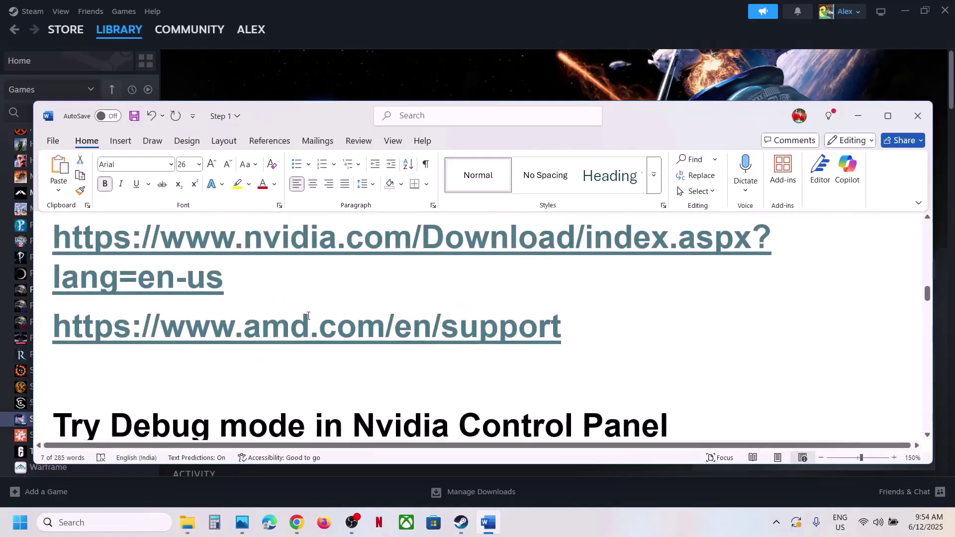
pyautogui.scroll(1, 240, 334)
pyautogui.tripleClick(240, 333)
pyautogui.hotkey('ctrl', 'c')
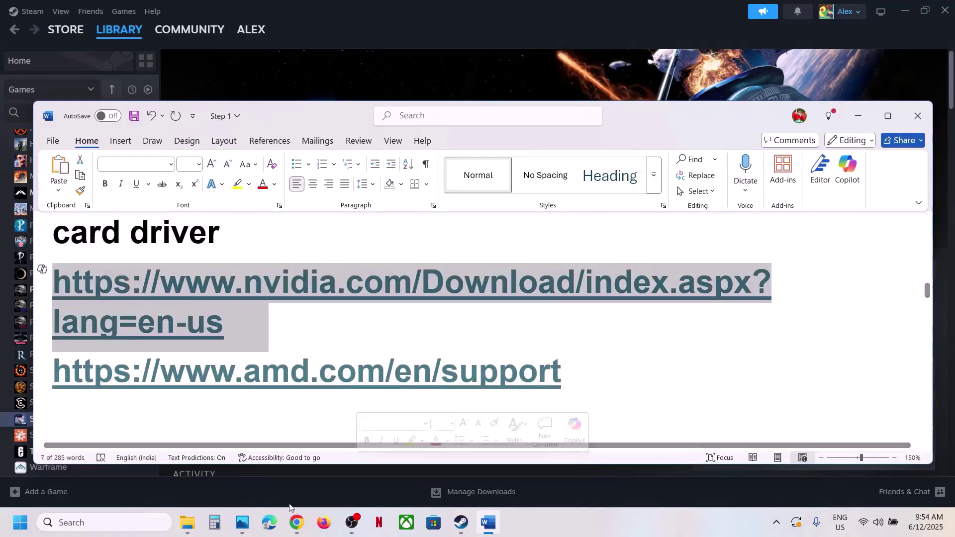
pyautogui.click(297, 523)
pyautogui.click(330, 14)
pyautogui.hotkey('ctrl', 'v')
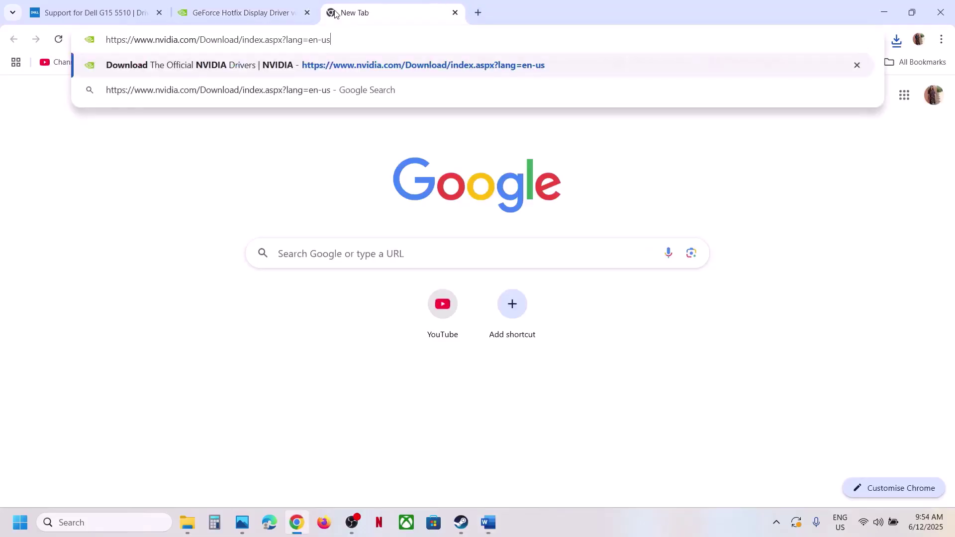
pyautogui.press('Return')
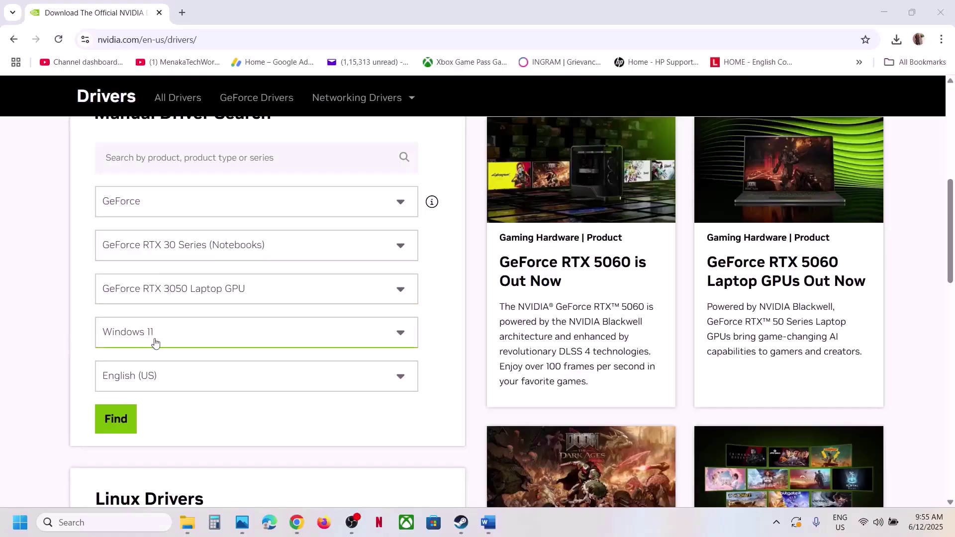
# Find the Windows 11 drivers for the GeForce RTX 3050 Laptop GPU and expand the list of more versions.
pyautogui.click(127, 427)
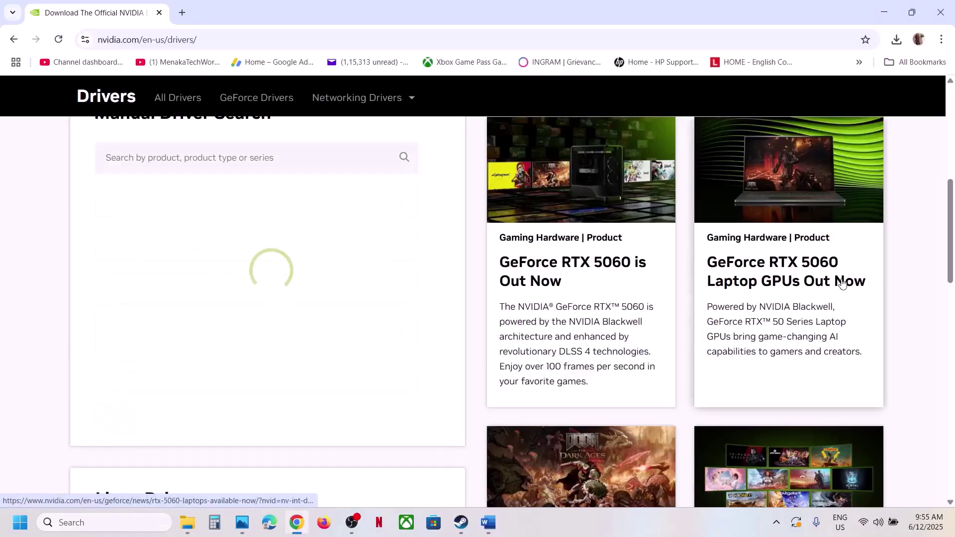
pyautogui.scroll(-8, 280, 373)
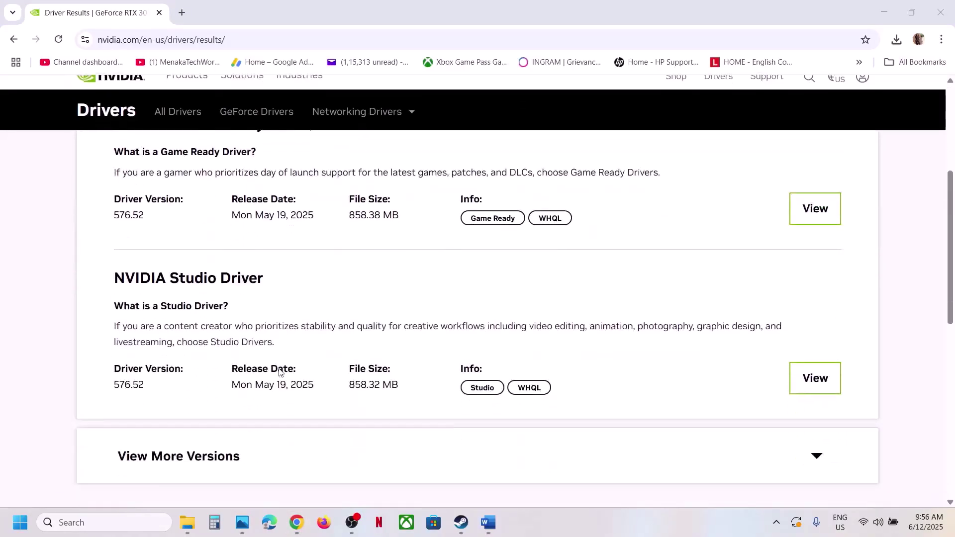
pyautogui.click(155, 309)
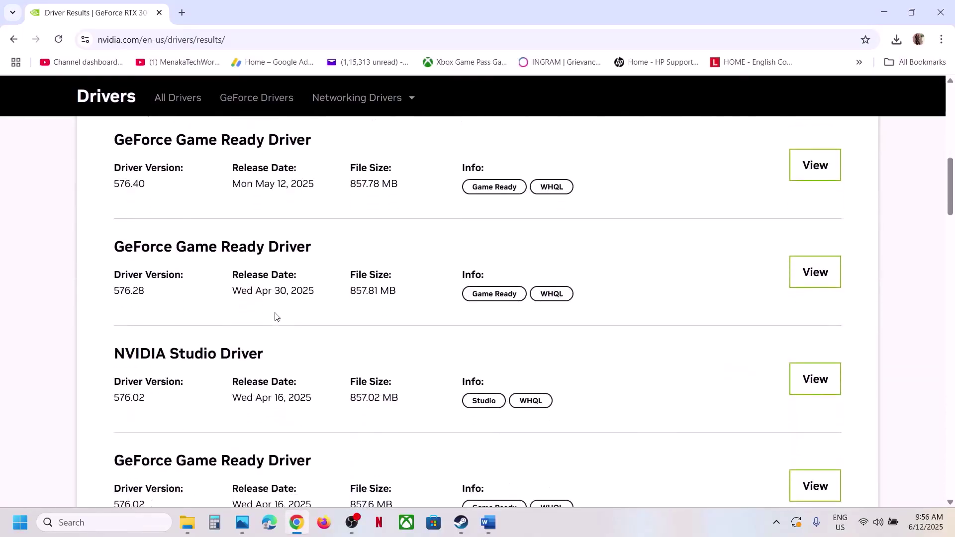
# Check the rollback driver version in Step 11 of the Word document, then return to the driver results.
pyautogui.moveTo(487, 529)
pyautogui.click(498, 468)
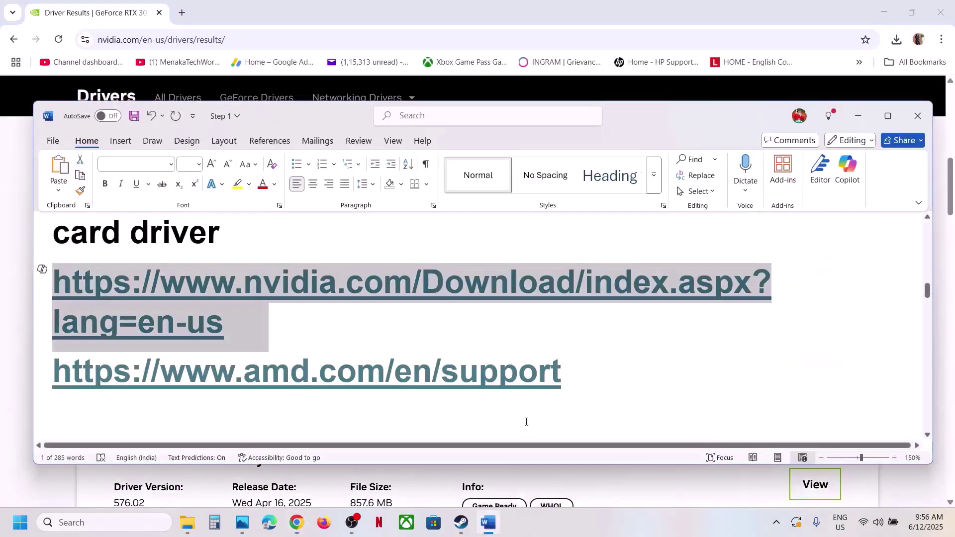
pyautogui.scroll(-6, 501, 395)
pyautogui.scroll(-3, 501, 395)
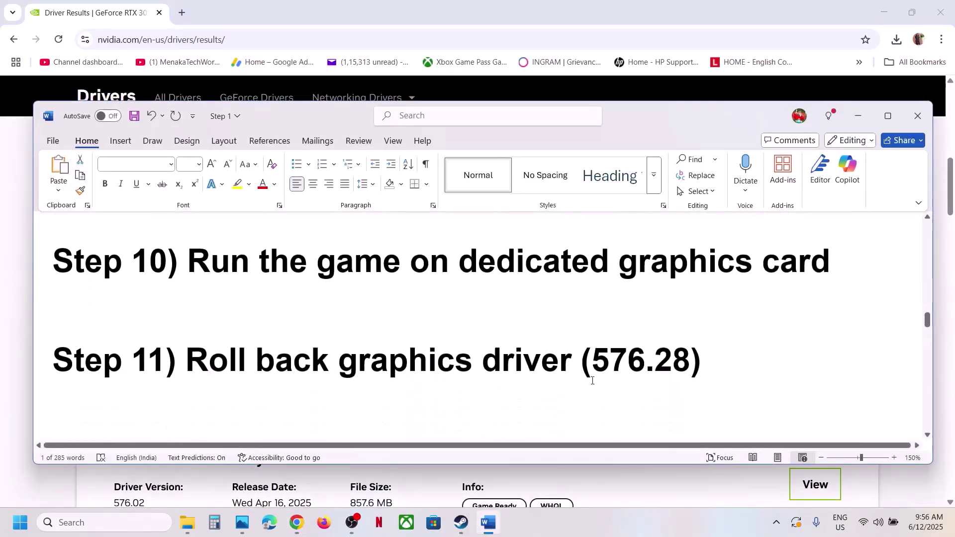
pyautogui.doubleClick(606, 367)
pyautogui.click(26, 439)
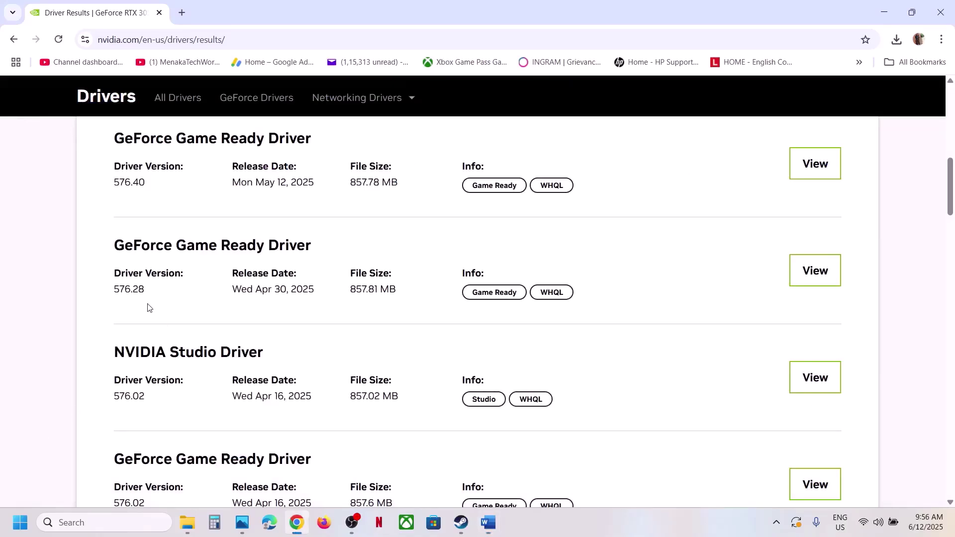
# Locate the GeForce Game Ready Driver 576.28 in the results and compare it with the newer versions listed.
pyautogui.moveTo(123, 247); pyautogui.dragTo(286, 247)
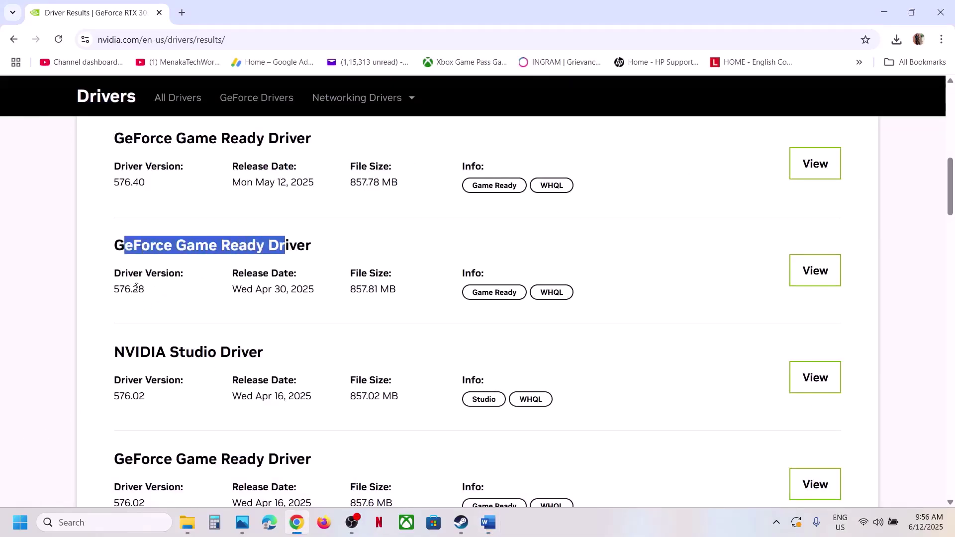
pyautogui.tripleClick(115, 292)
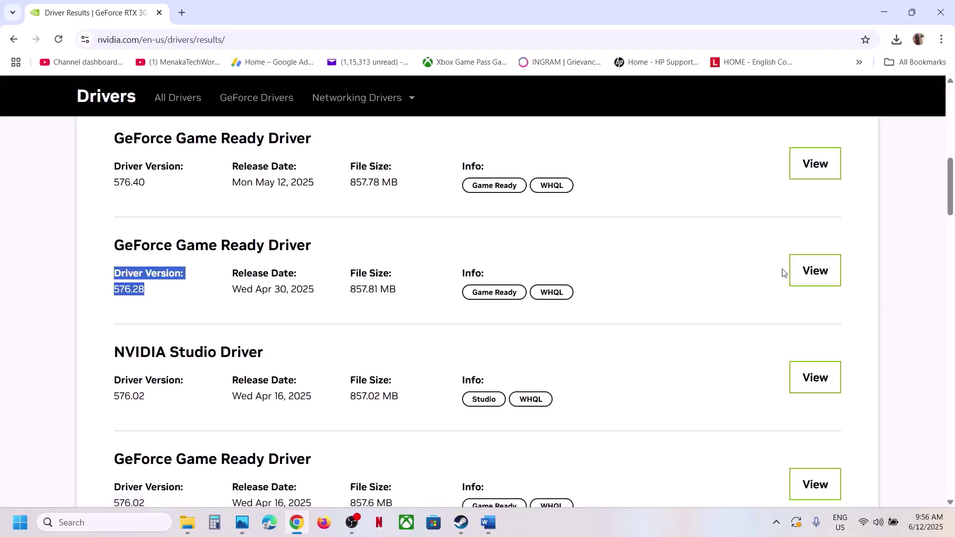
pyautogui.scroll(5, 241, 298)
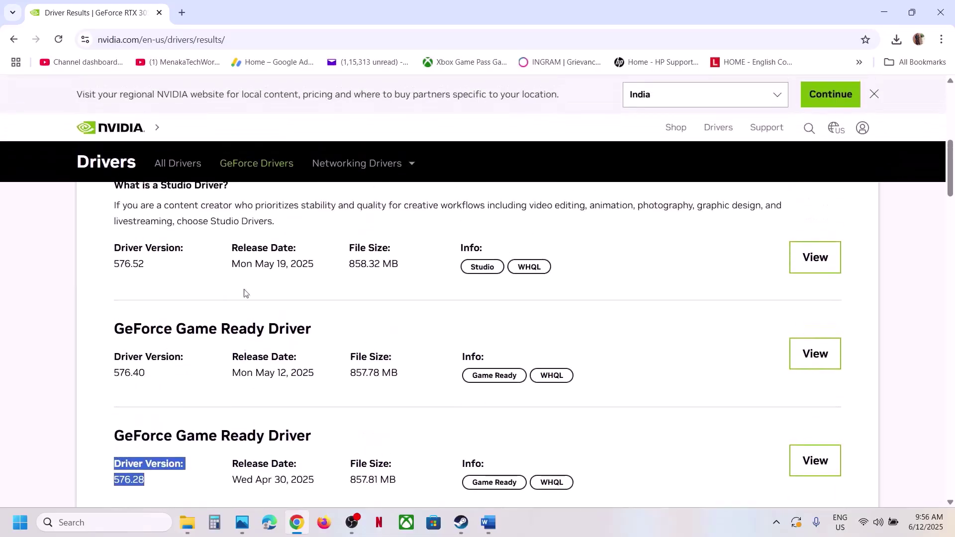
pyautogui.scroll(-2, 230, 323)
pyautogui.scroll(-2, 230, 357)
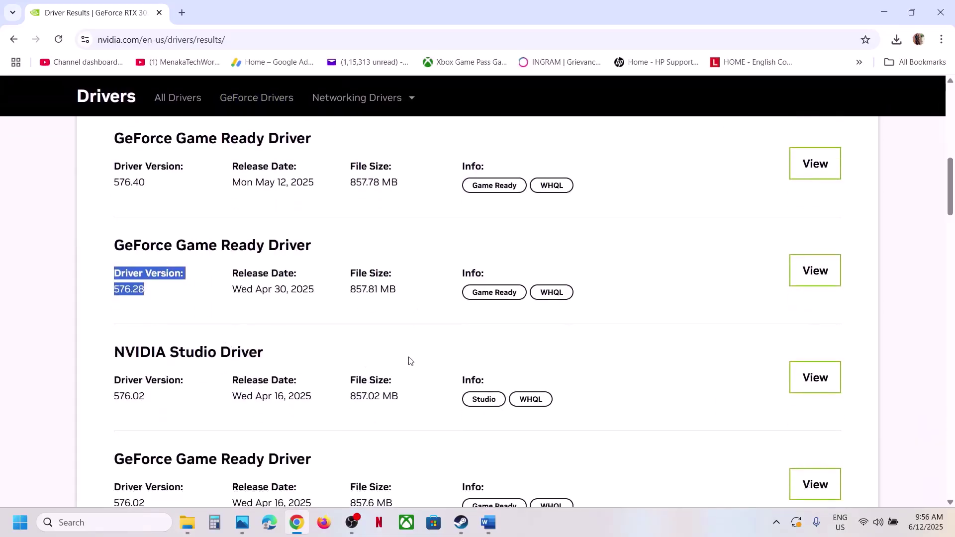
# Return to the Word document and highlight "power saver mode" in Step 12.
pyautogui.click(461, 523)
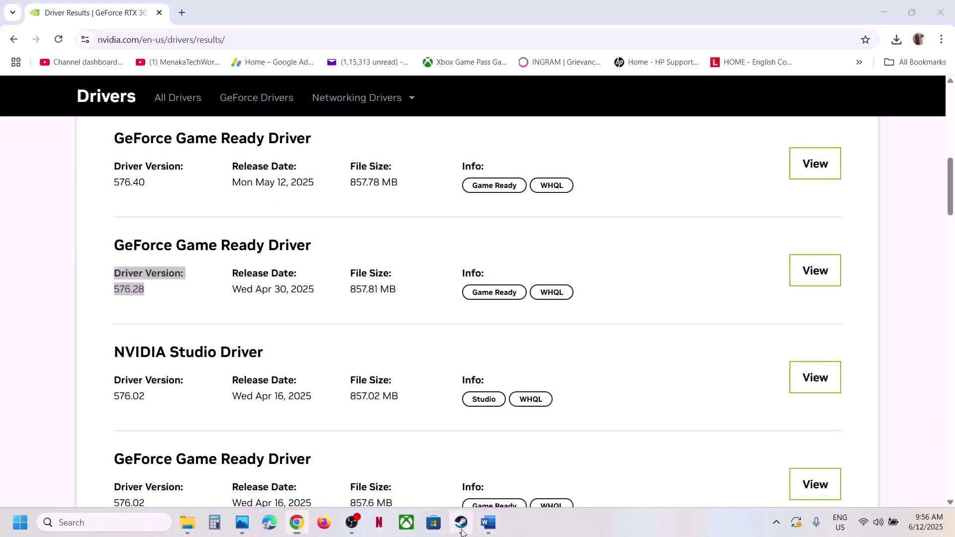
pyautogui.click(486, 531)
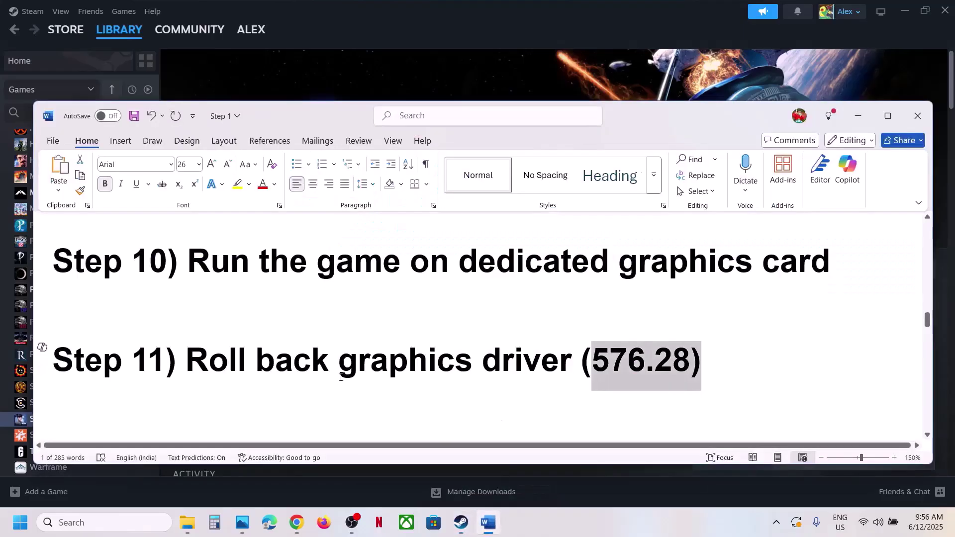
pyautogui.scroll(-2, 324, 376)
pyautogui.moveTo(247, 374); pyautogui.dragTo(542, 377)
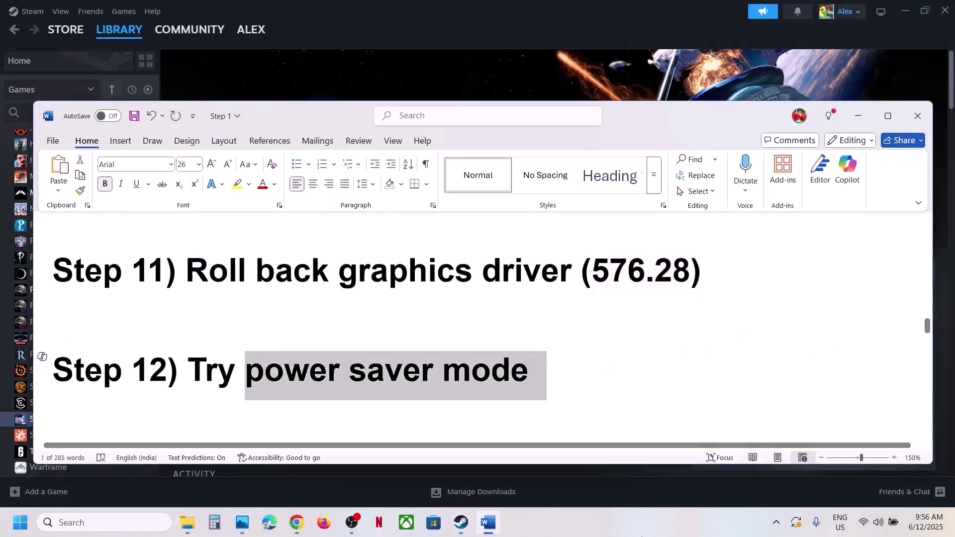
# Open Control Panel by searching for "control" and go through Hardware and Sound to the power options.
pyautogui.click(118, 525)
pyautogui.write('control')
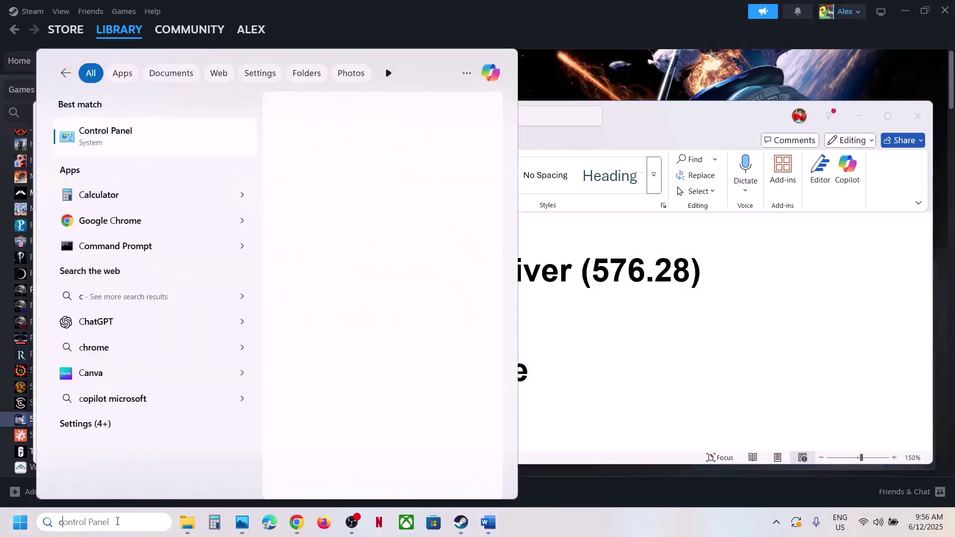
pyautogui.click(106, 133)
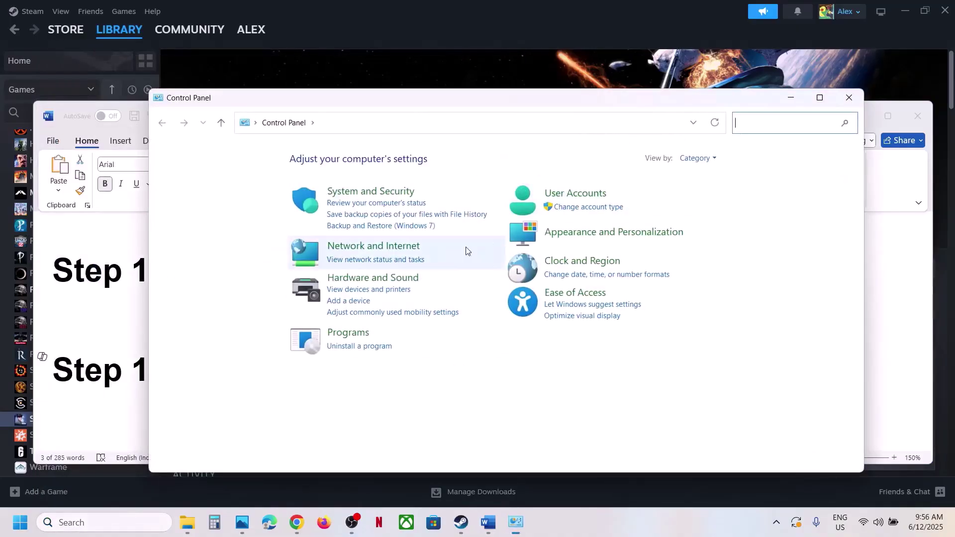
pyautogui.click(379, 277)
pyautogui.click(329, 264)
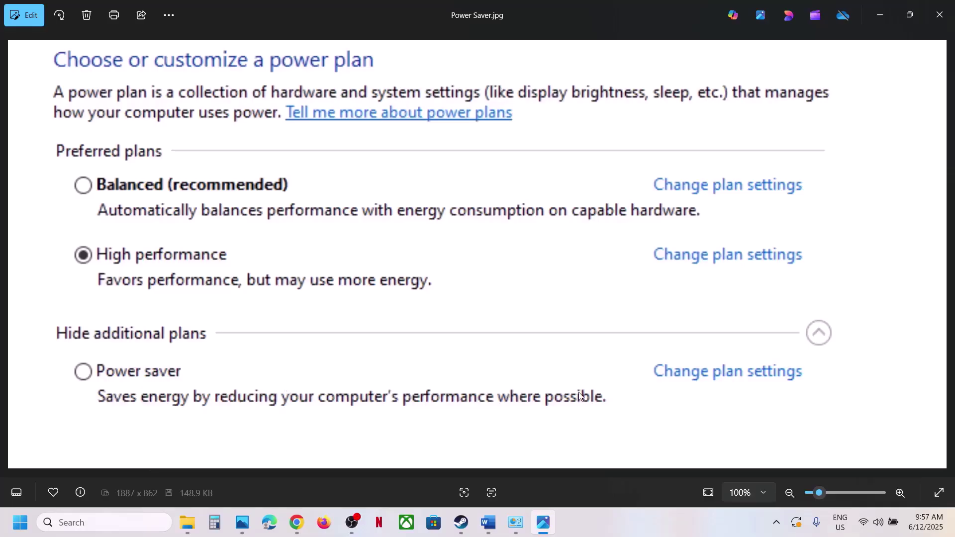
# Examine the Performance Core Ratio setting of 55x in the Intel Extreme Tuning Utility reference image.
pyautogui.press('Left')
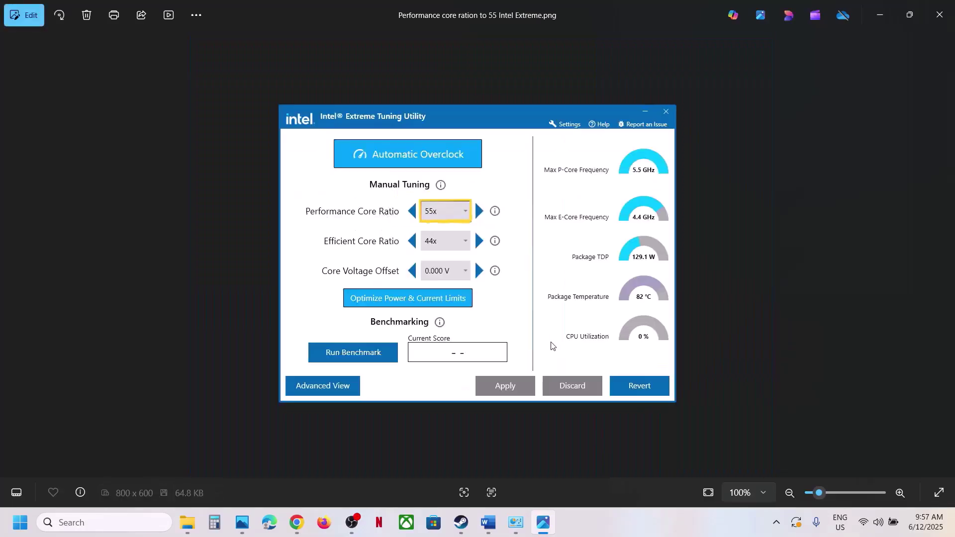
pyautogui.scroll(4, 477, 291)
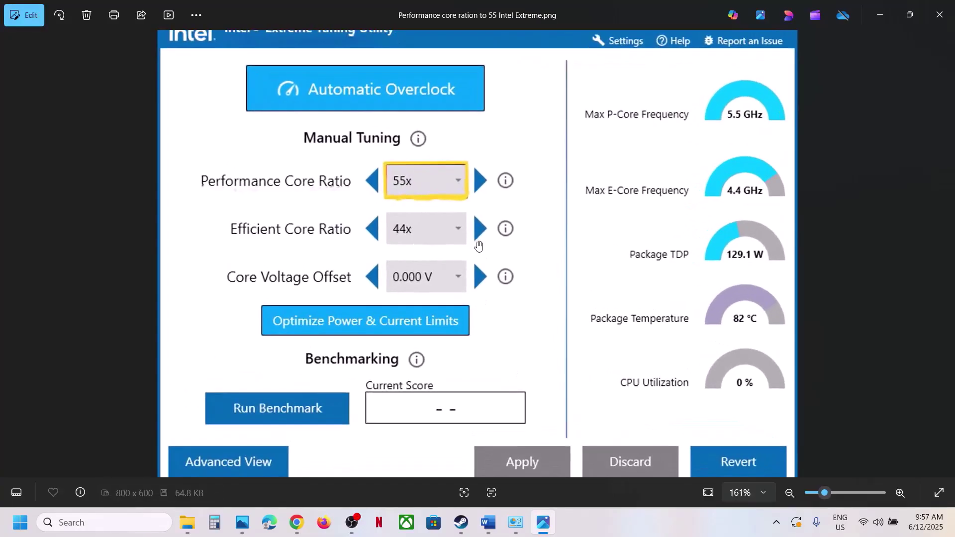
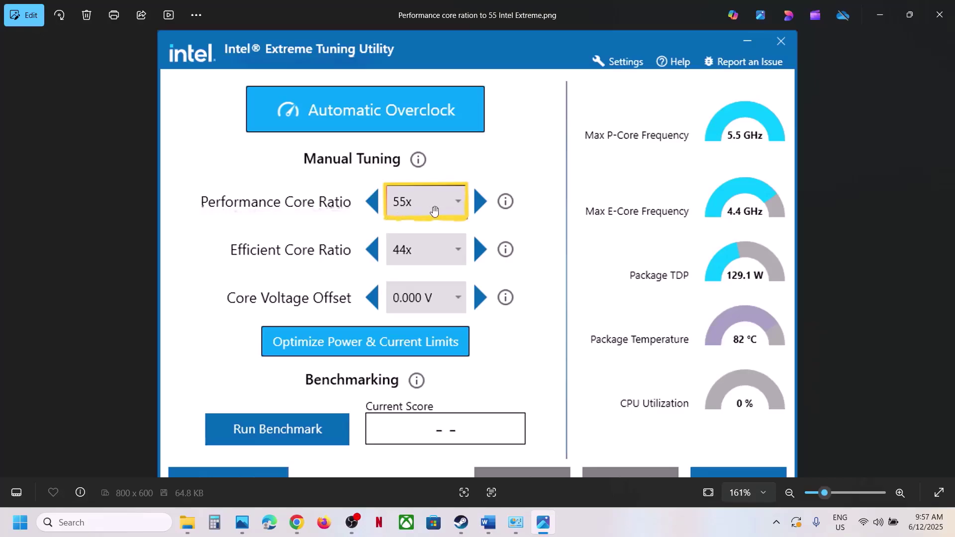
pyautogui.scroll(-3, 564, 363)
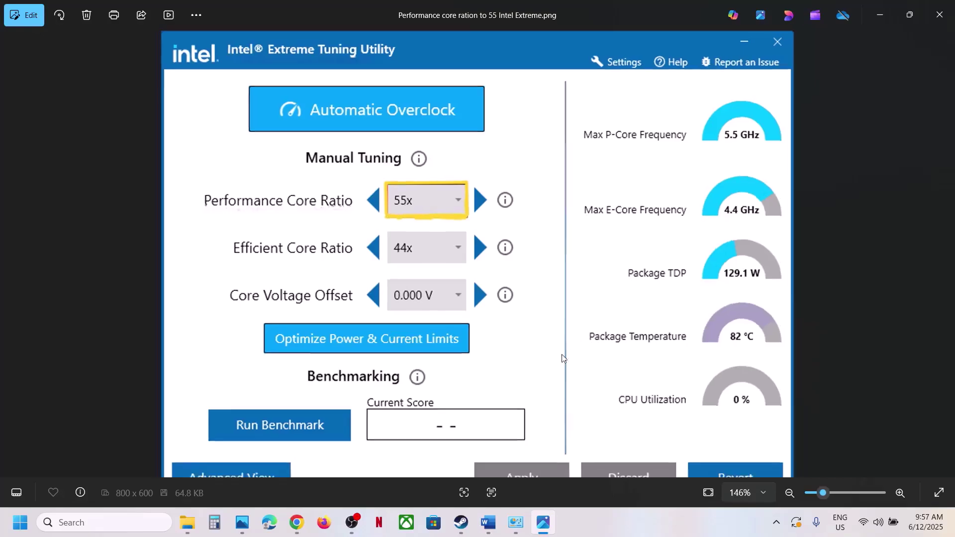
# Switch back to the Word document, go to Step 13 and copy the words "Nvidia App".
pyautogui.click(543, 522)
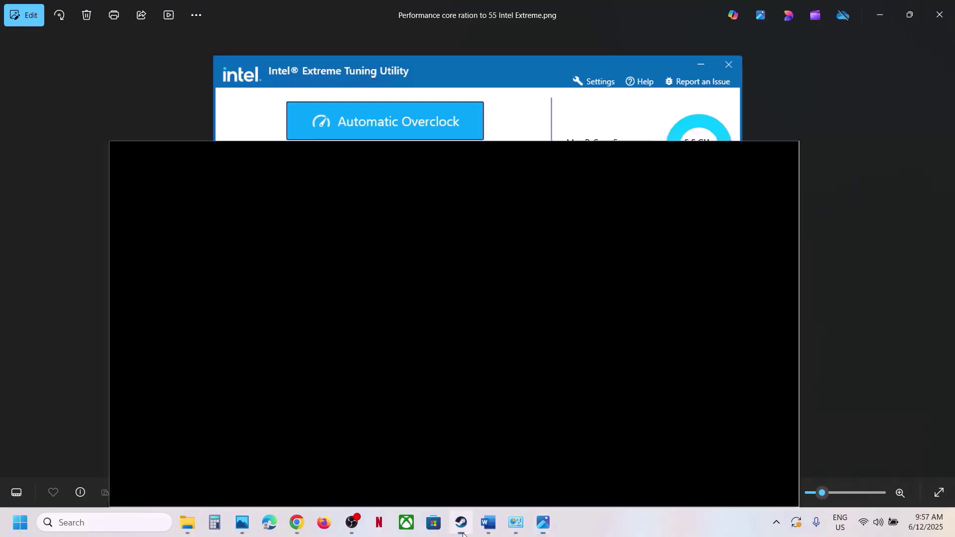
pyautogui.click(488, 522)
pyautogui.scroll(-3, 380, 325)
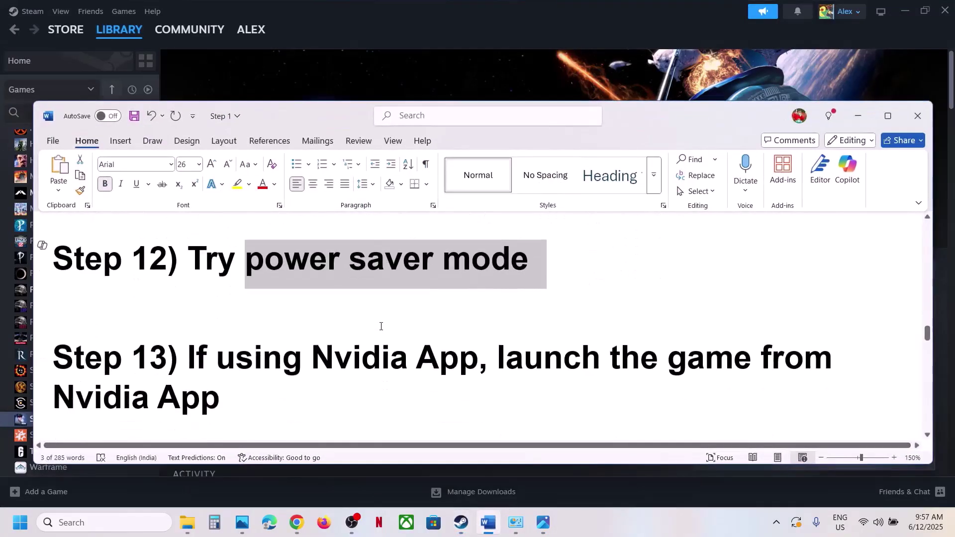
pyautogui.moveTo(207, 326); pyautogui.dragTo(412, 336)
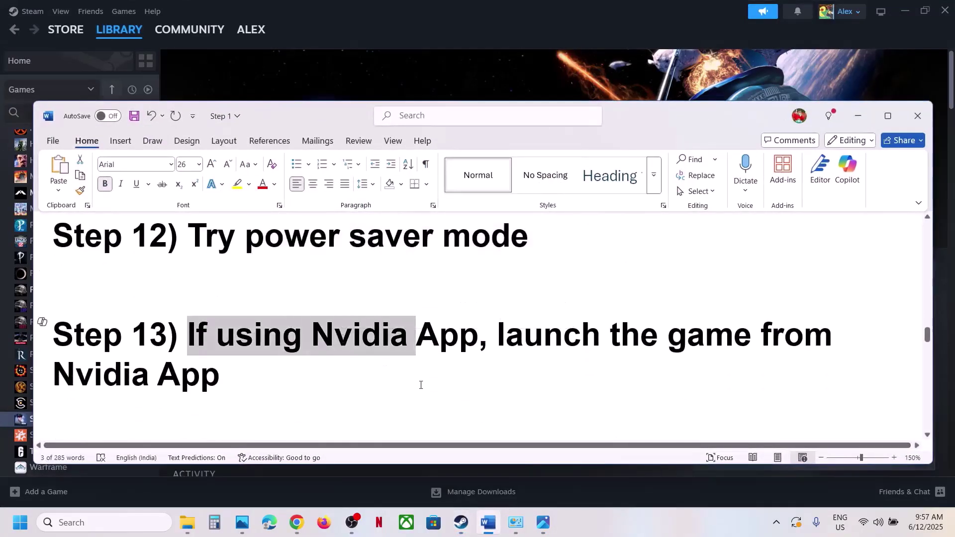
pyautogui.click(420, 385)
pyautogui.moveTo(474, 336); pyautogui.dragTo(311, 336)
pyautogui.hotkey('ctrl', 'c')
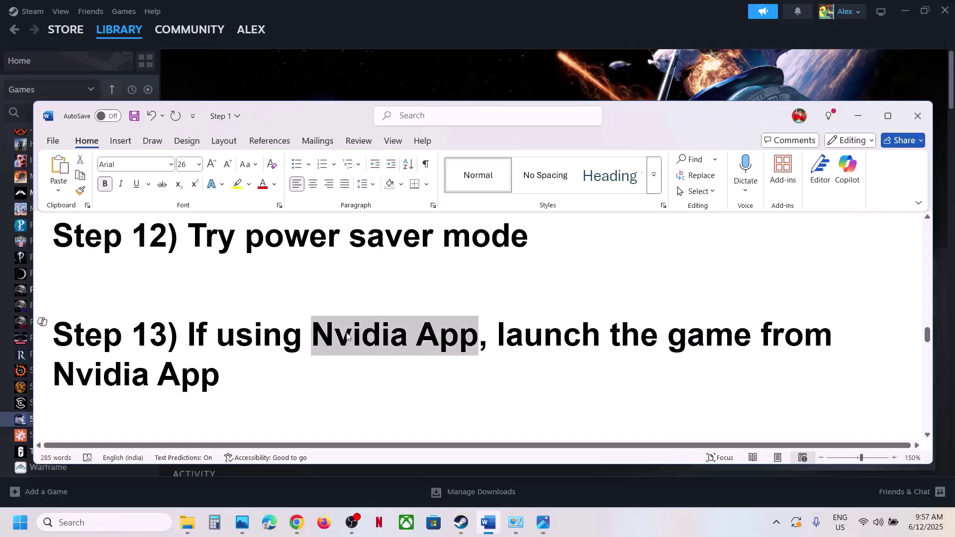
# Open the NVIDIA App by searching Windows for the copied name, and view the games in its library.
pyautogui.click(133, 523)
pyautogui.hotkey('ctrl', 'v')
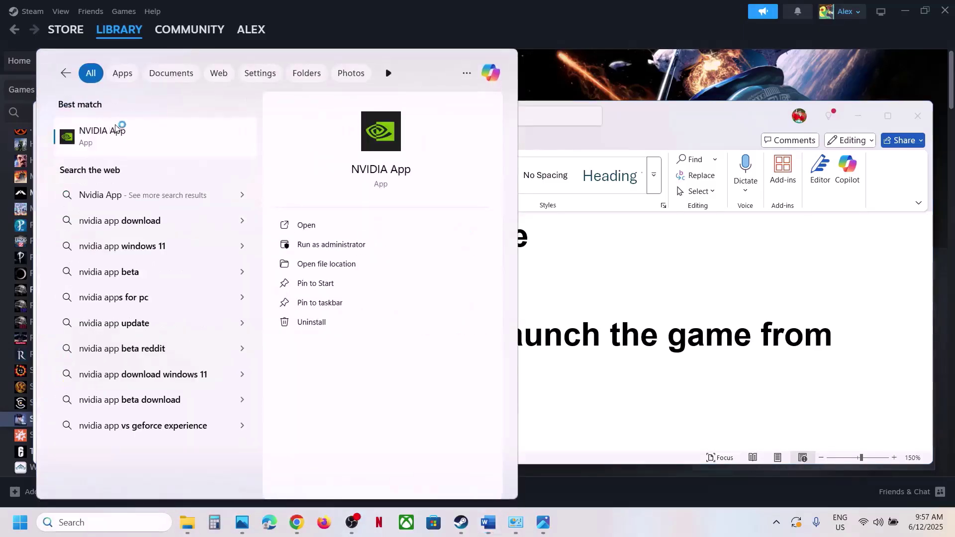
pyautogui.click(121, 130)
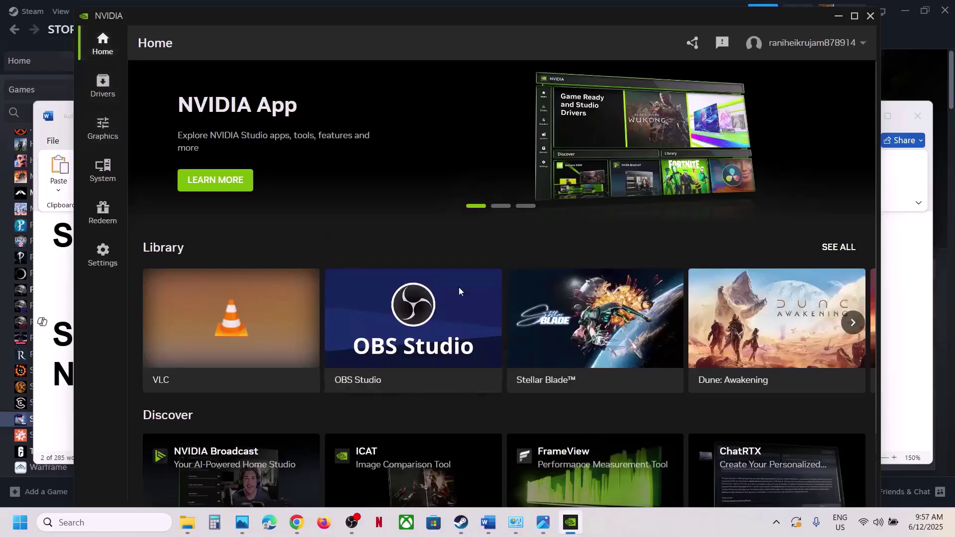
pyautogui.scroll(-2, 499, 285)
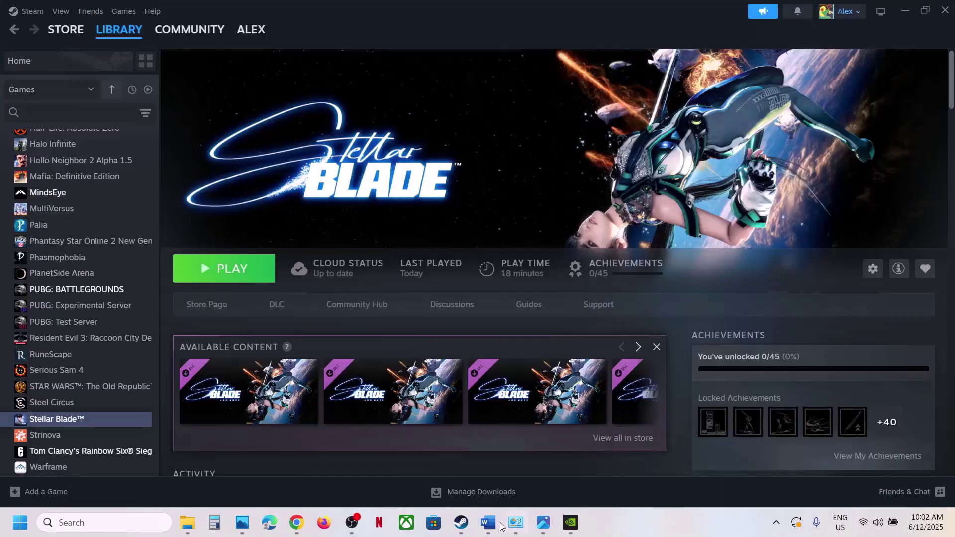
# Return to the Word document and highlight "-dx11/-dx12 in launch options" in Step 14.
pyautogui.click(490, 523)
pyautogui.scroll(-3, 328, 349)
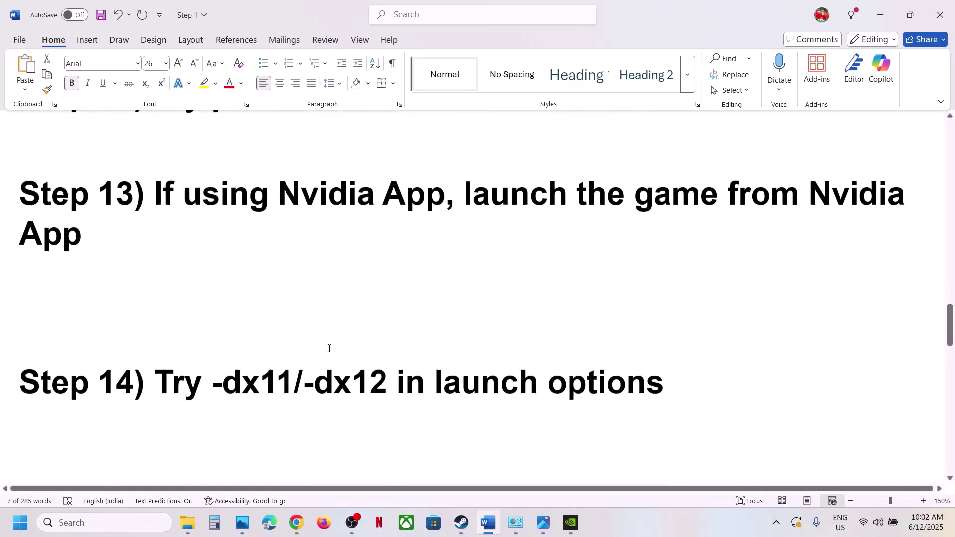
pyautogui.moveTo(213, 382); pyautogui.dragTo(686, 386)
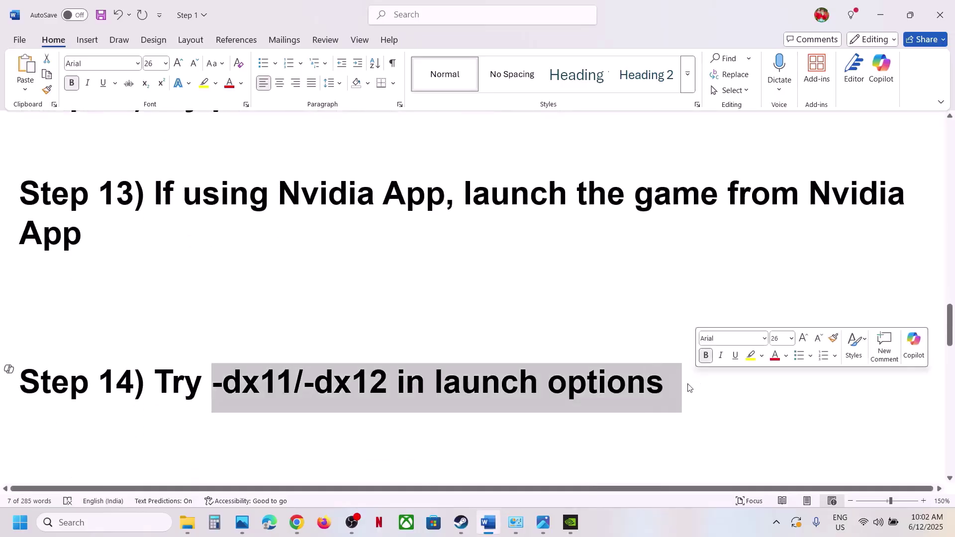
# Switch to Steam, open Stellar Blade's properties and try the launch option -dx11, replacing it with -dx12.
pyautogui.click(461, 522)
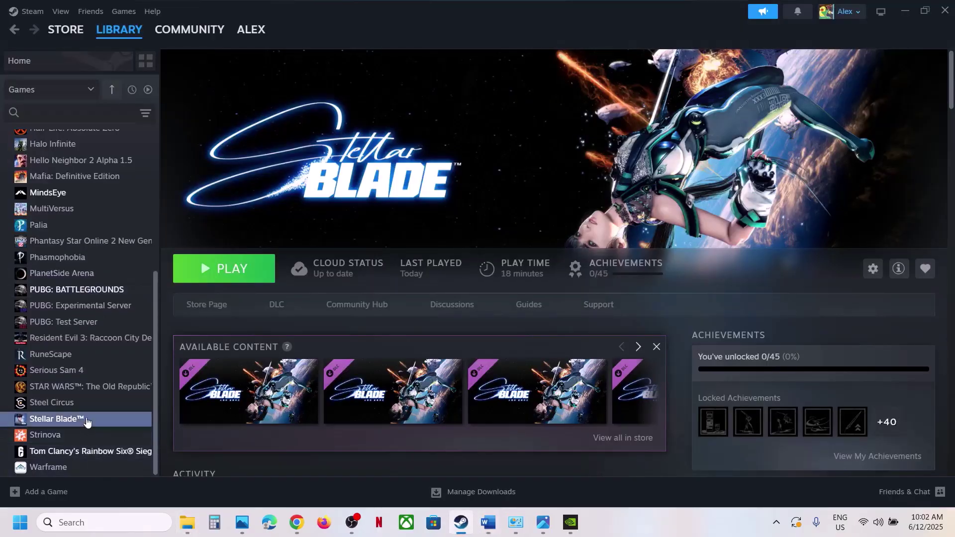
pyautogui.rightClick(87, 421)
pyautogui.click(125, 403)
pyautogui.click(430, 285)
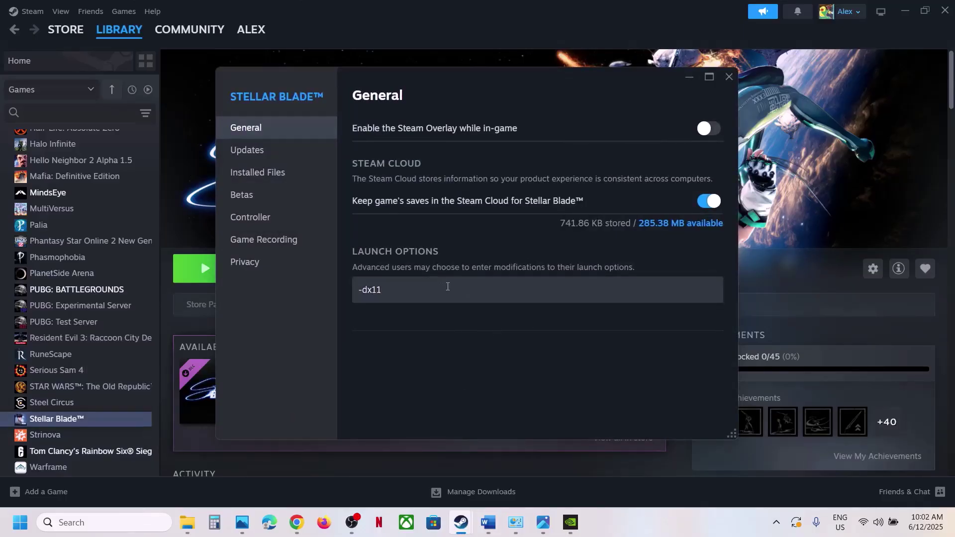
pyautogui.moveTo(447, 287); pyautogui.dragTo(332, 296)
pyautogui.write('-dx12')
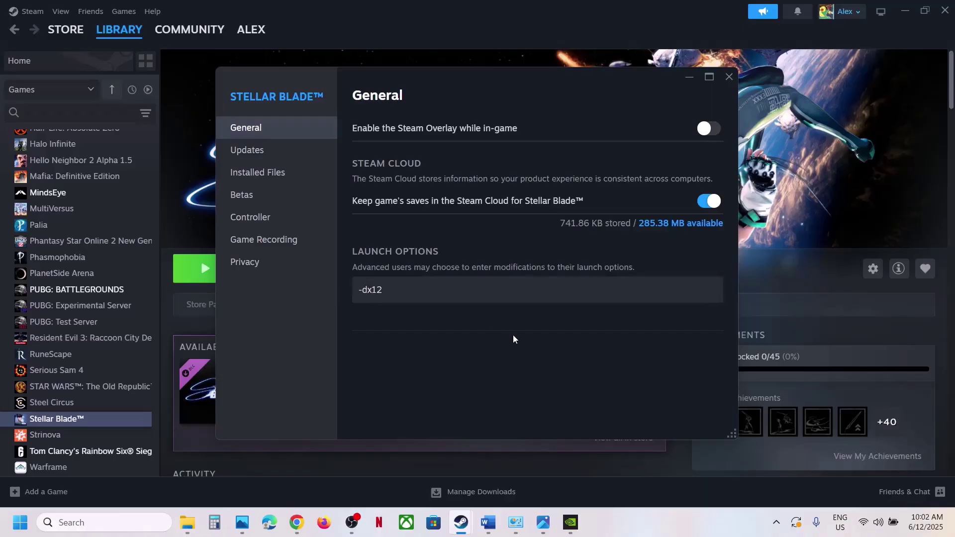
# Clear Stellar Blade's launch options and close its properties.
pyautogui.hotkey('ctrl', 'a')
pyautogui.press('BackSpace')
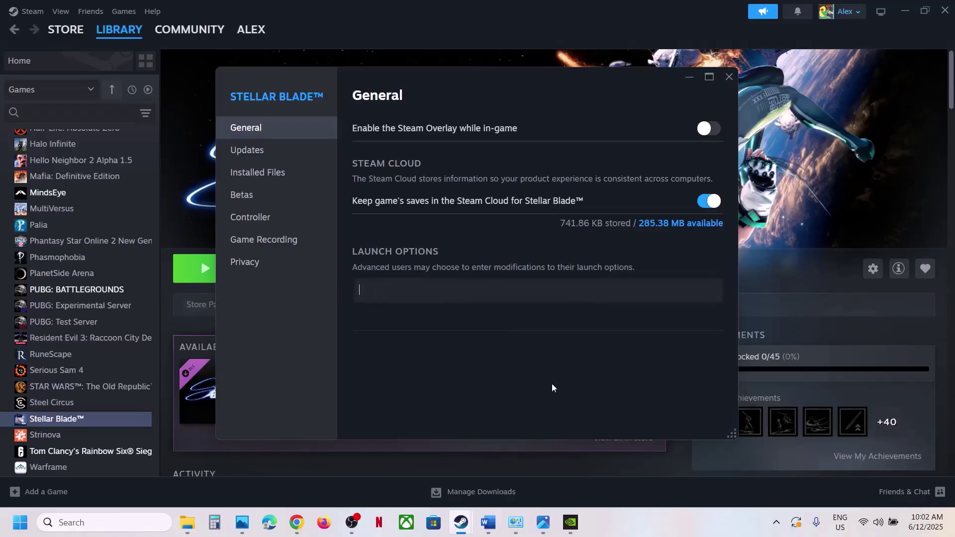
pyautogui.click(729, 77)
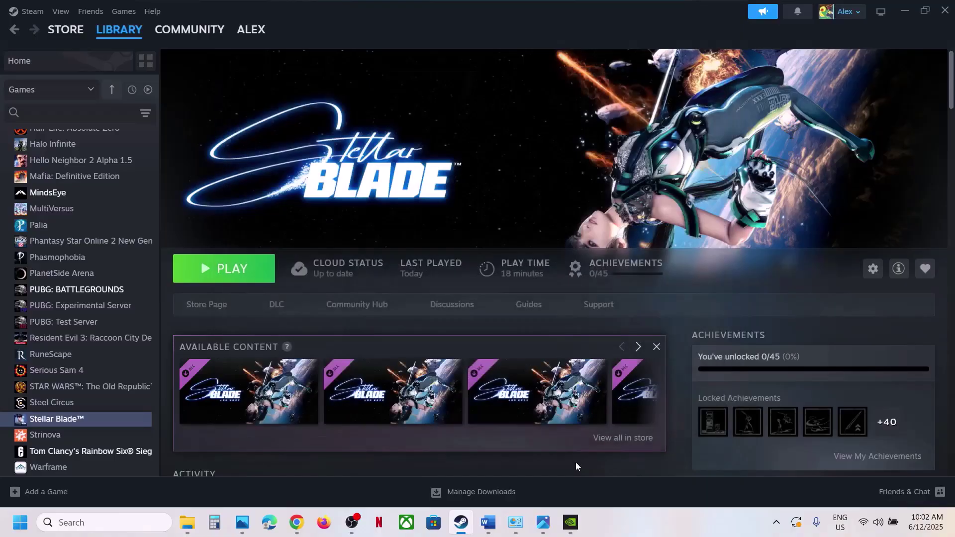
# Read Step 15 in the Word document and view the file verification option in Stellar Blade's Installed Files properties in Steam.
pyautogui.click(484, 525)
pyautogui.scroll(-4, 368, 386)
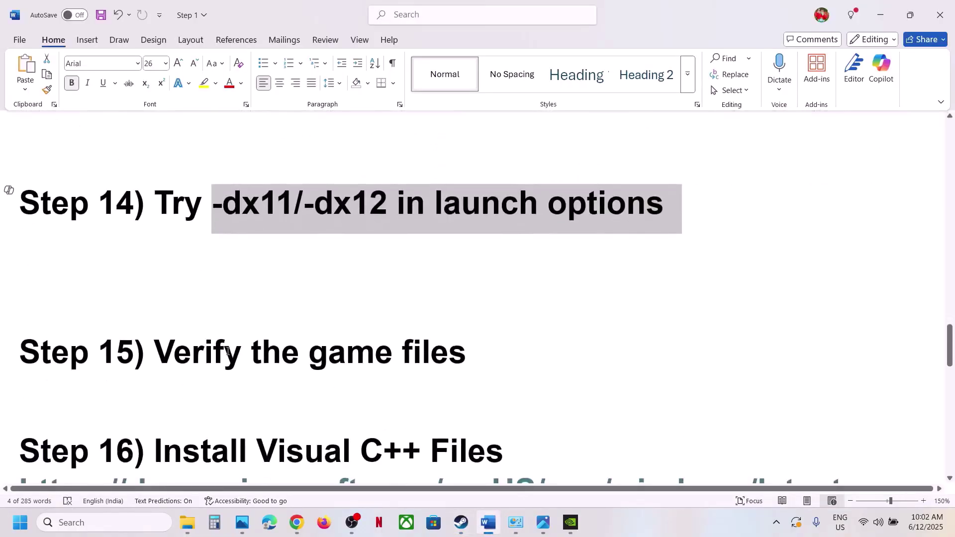
pyautogui.click(461, 522)
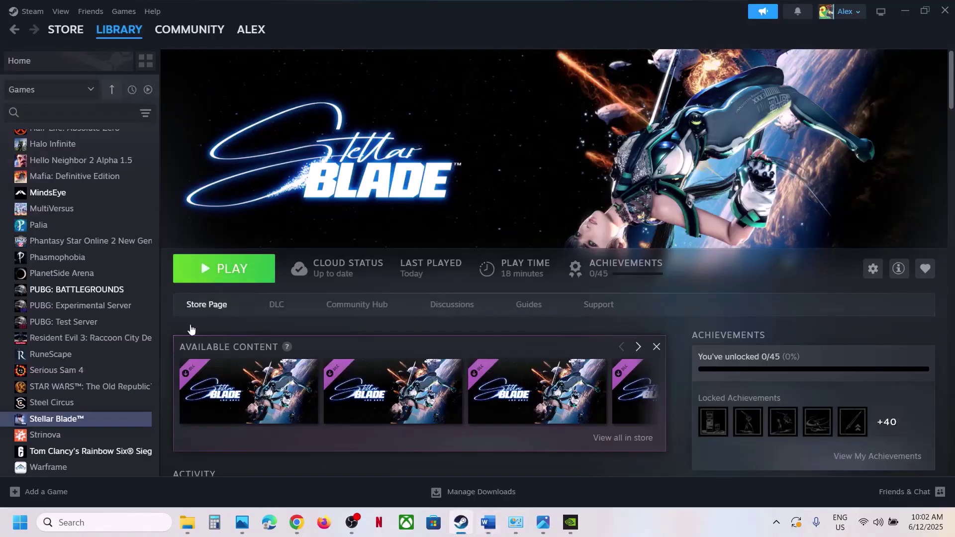
pyautogui.rightClick(98, 423)
pyautogui.click(144, 405)
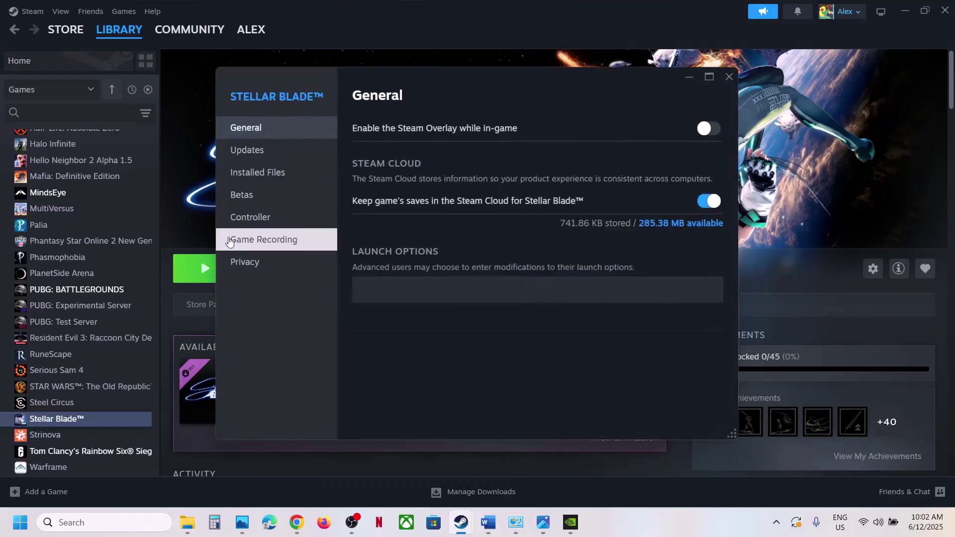
pyautogui.click(279, 175)
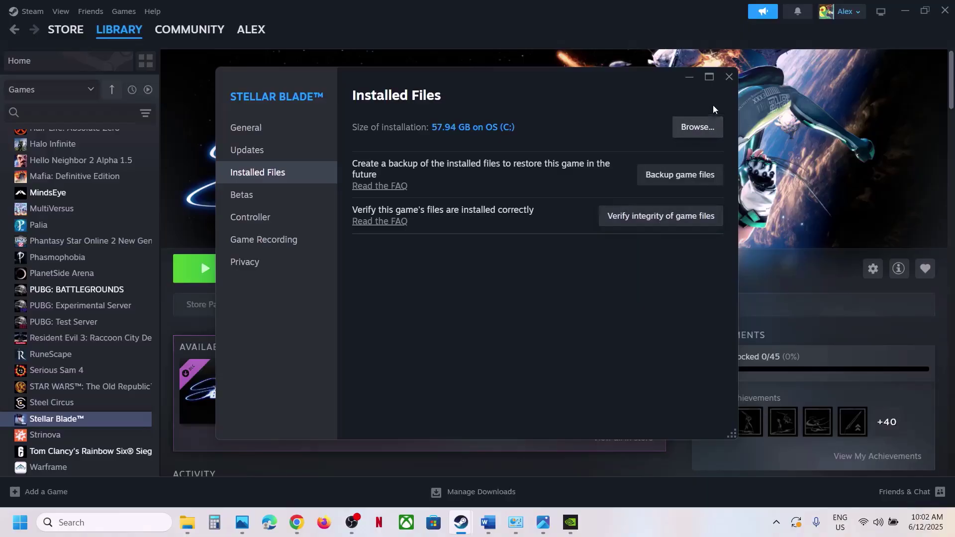
pyautogui.click(729, 77)
# Return to the Word document and copy the Microsoft Visual C++ download link under Step 16.
pyautogui.click(488, 523)
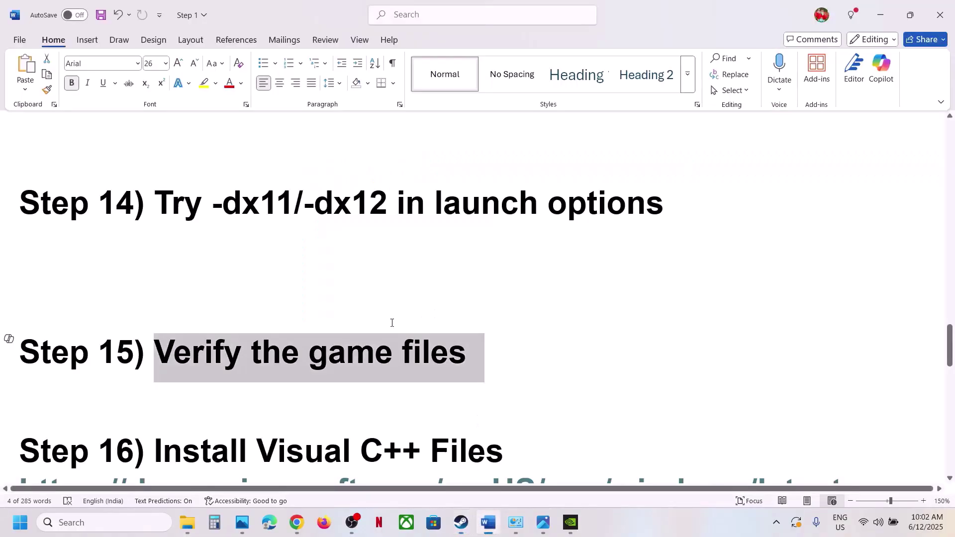
pyautogui.scroll(-3, 390, 321)
pyautogui.moveTo(585, 392); pyautogui.dragTo(20, 357)
pyautogui.hotkey('ctrl', 'c')
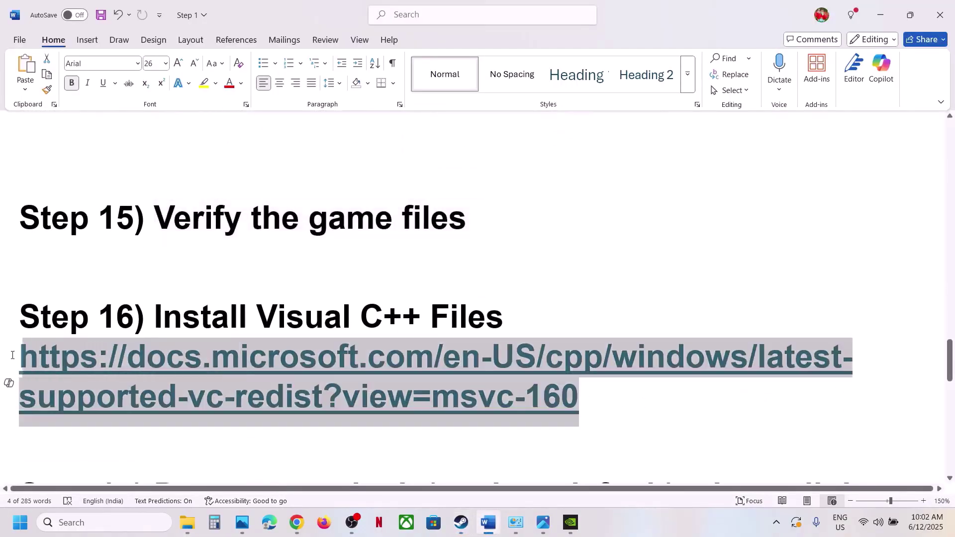
# Open the copied link in a new Chrome tab and go to the latest Visual C++ Redistributable download table.
pyautogui.click(296, 522)
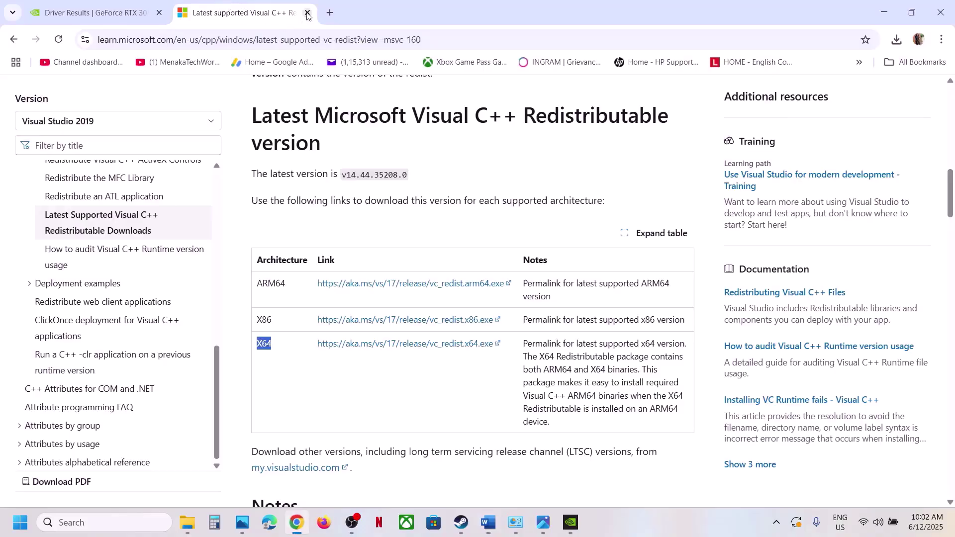
pyautogui.click(329, 12)
pyautogui.hotkey('ctrl', 'v')
pyautogui.press('Return')
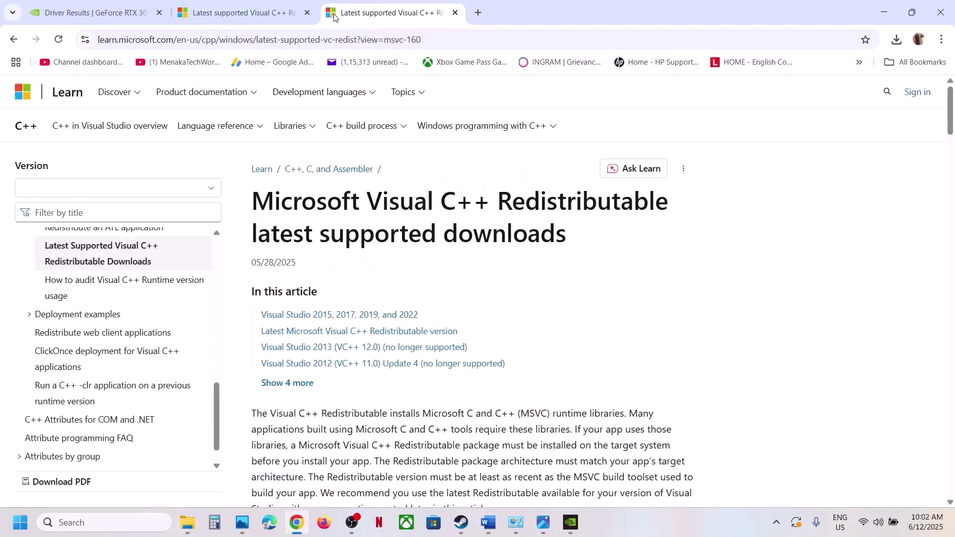
pyautogui.scroll(-8, 424, 314)
pyautogui.moveTo(292, 200); pyautogui.dragTo(599, 200)
pyautogui.click(338, 243)
pyautogui.scroll(-10, 338, 243)
pyautogui.scroll(3, 274, 248)
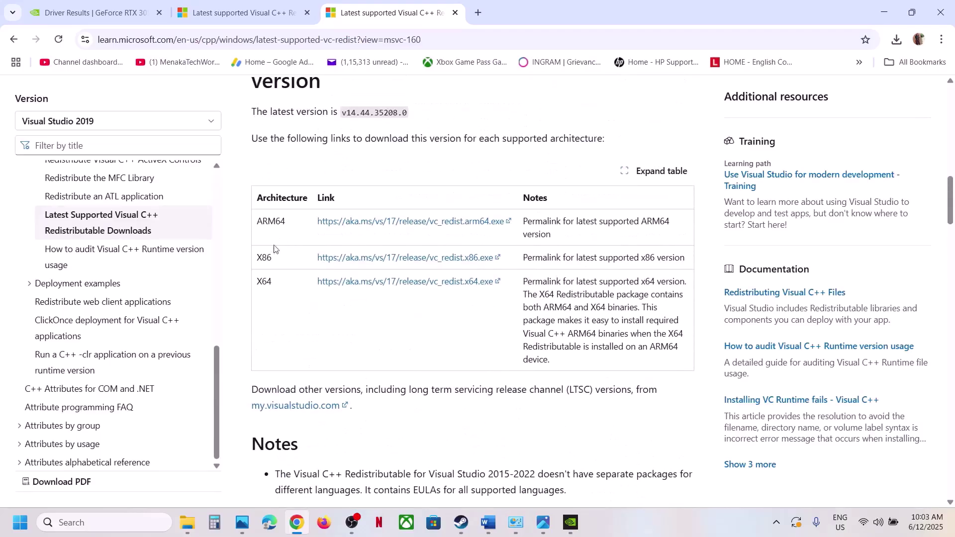
# Download the X86 Visual C++ Redistributable, run its installer and start the repair, allowing it to make changes.
pyautogui.doubleClick(266, 259)
pyautogui.click(411, 260)
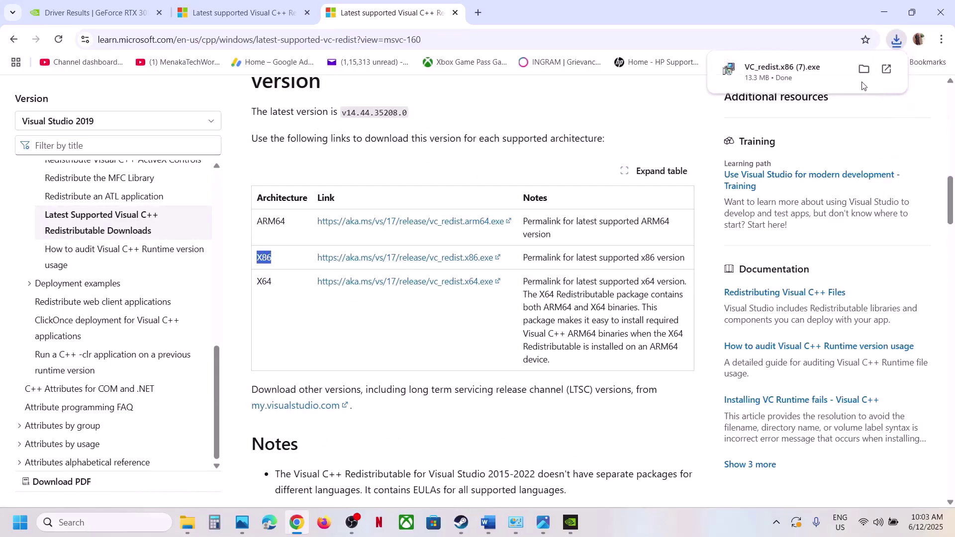
pyautogui.click(786, 71)
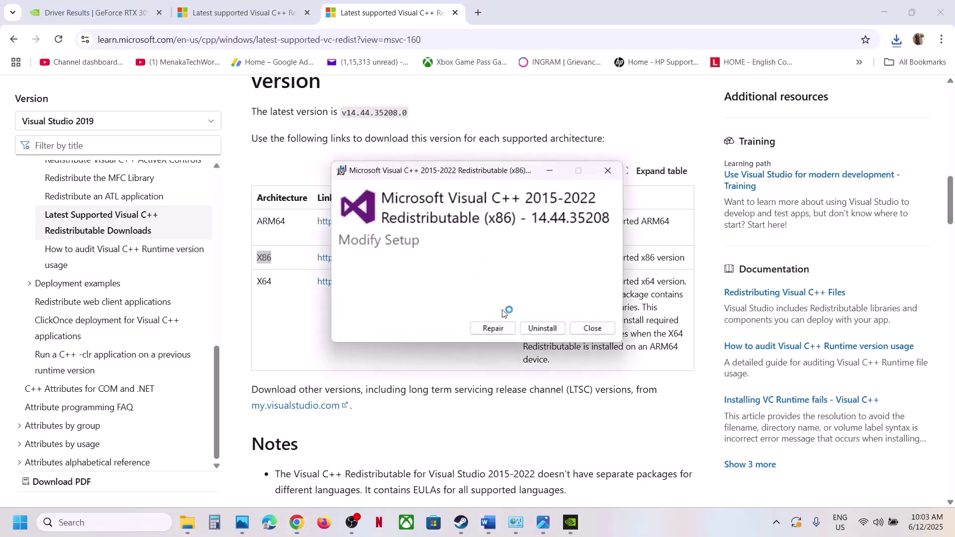
pyautogui.click(493, 327)
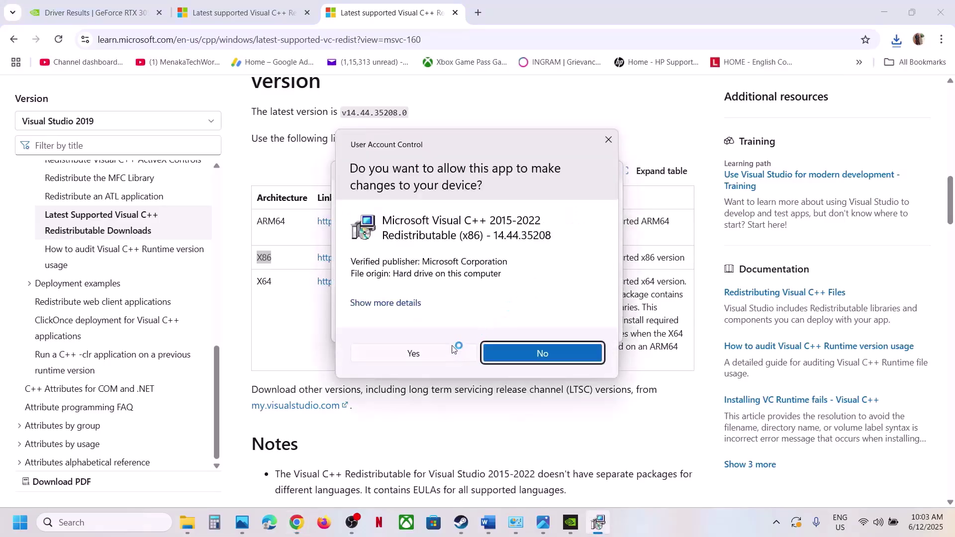
pyautogui.click(454, 348)
# Download the X64 Visual C++ Redistributable, run its installer and start the repair, allowing it to make changes.
pyautogui.doubleClick(265, 285)
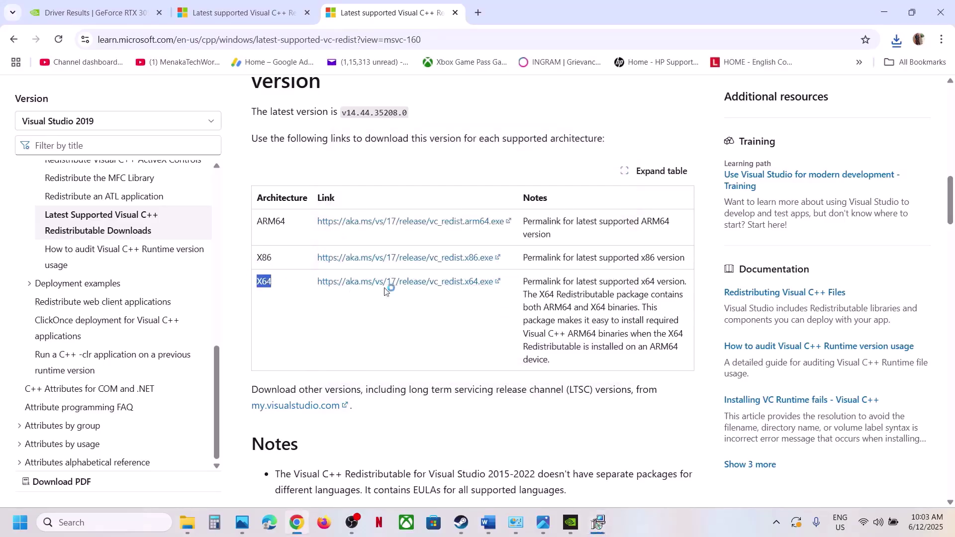
pyautogui.click(897, 45)
pyautogui.click(795, 95)
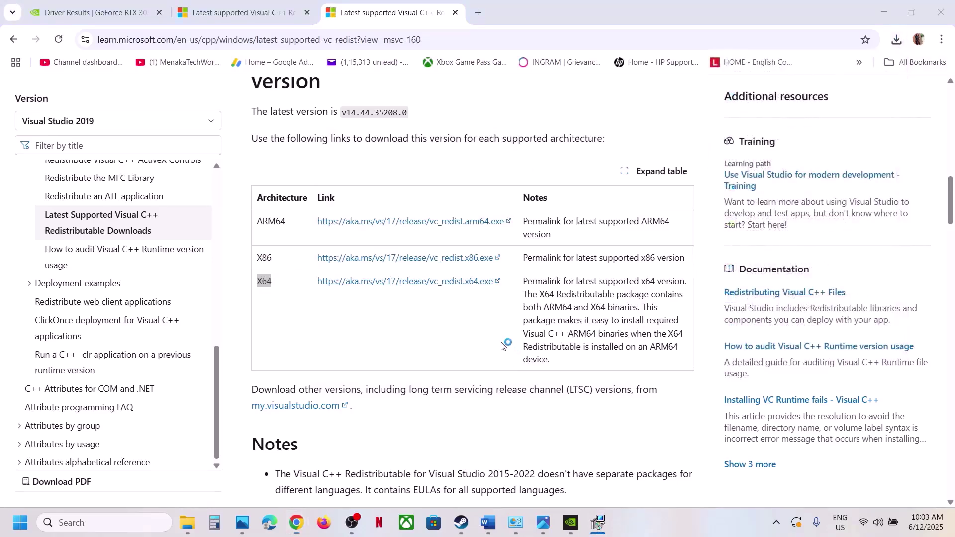
pyautogui.click(491, 329)
pyautogui.click(436, 353)
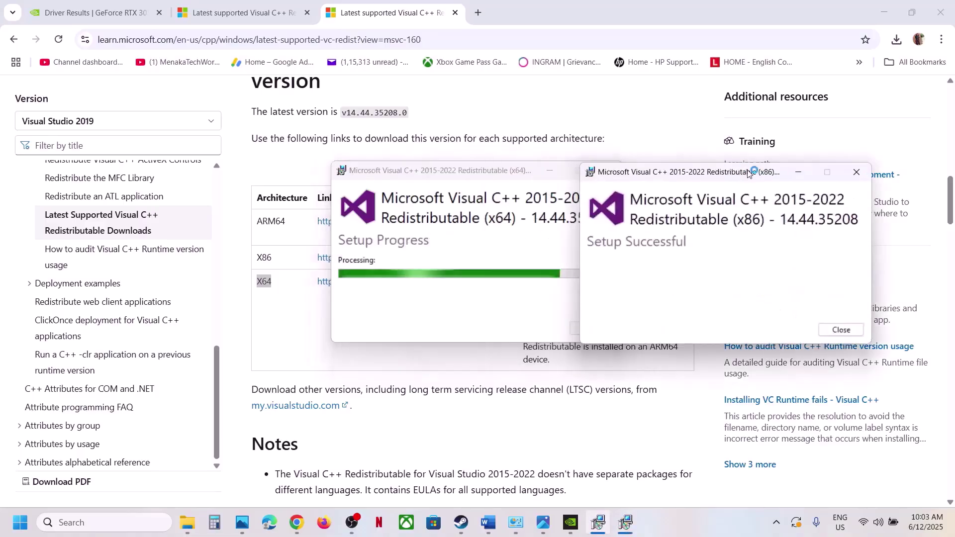
# Move the setup windows apart and close both the x64 and x86 Redistributable installers once their repairs finish.
pyautogui.moveTo(476, 168); pyautogui.dragTo(390, 190)
pyautogui.click(512, 349)
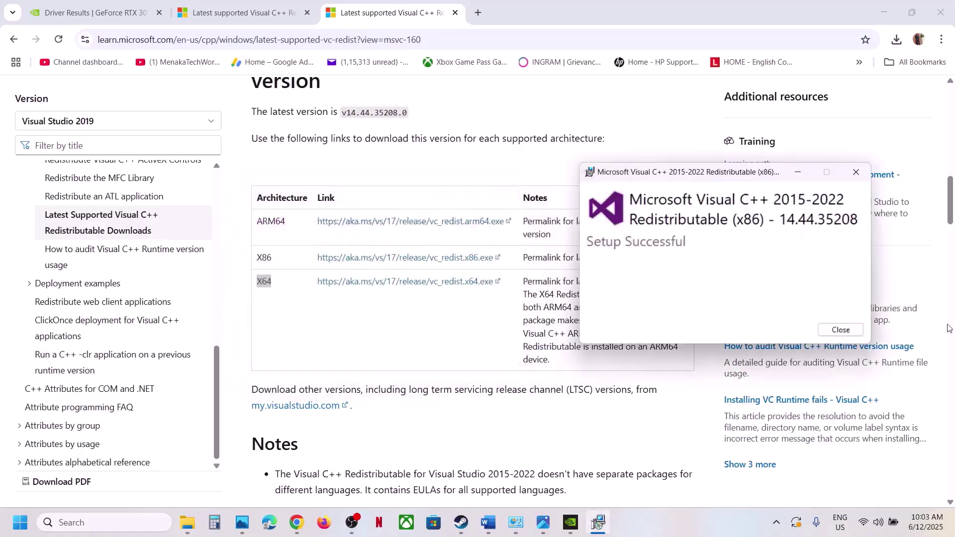
pyautogui.click(840, 330)
# Bring up the Windows power options to view the Restart choice, and dismiss them without restarting.
pyautogui.click(20, 522)
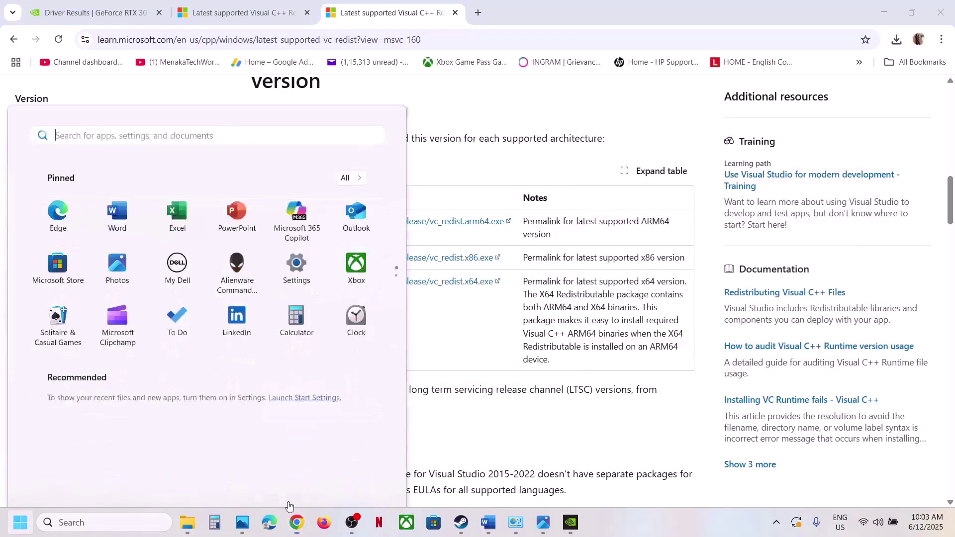
pyautogui.click(361, 479)
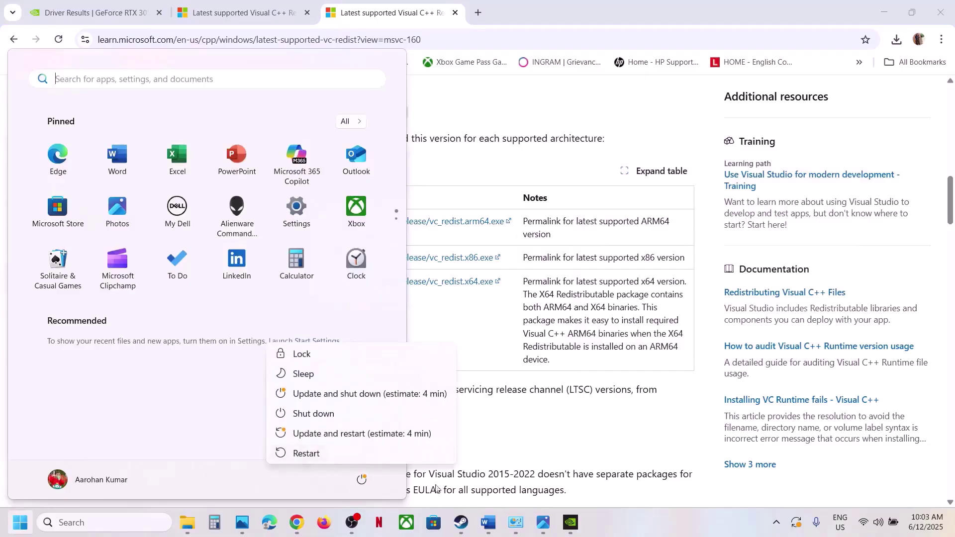
pyautogui.click(461, 522)
pyautogui.click(460, 522)
# Return to the Word document and read Step 17, highlighting its advice on overclocking, overclocking applications and disabling Steam Overlay.
pyautogui.click(488, 522)
pyautogui.scroll(-2, 374, 391)
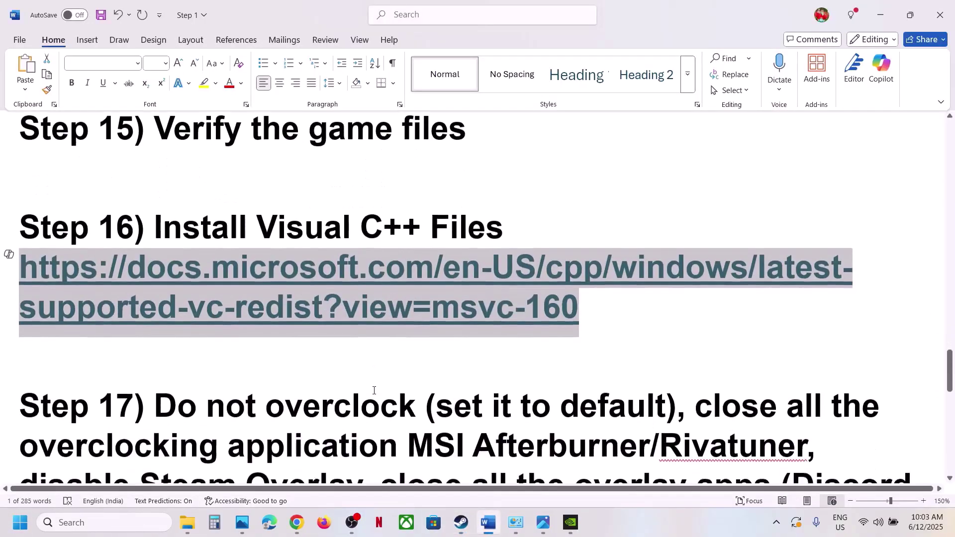
pyautogui.scroll(-2, 374, 390)
pyautogui.scroll(-1, 166, 316)
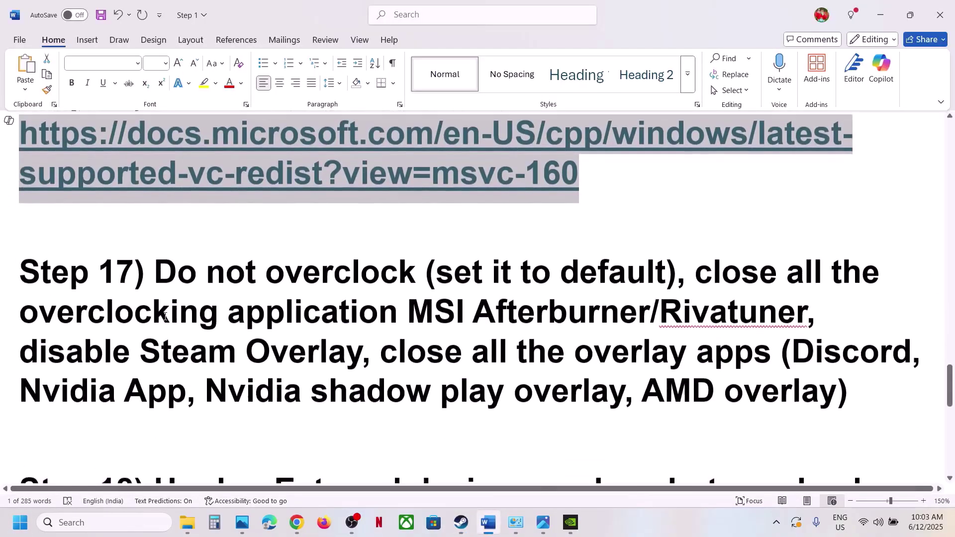
pyautogui.moveTo(168, 274); pyautogui.dragTo(82, 320)
pyautogui.click(75, 314)
pyautogui.moveTo(24, 316); pyautogui.dragTo(368, 313)
pyautogui.scroll(-1, 358, 365)
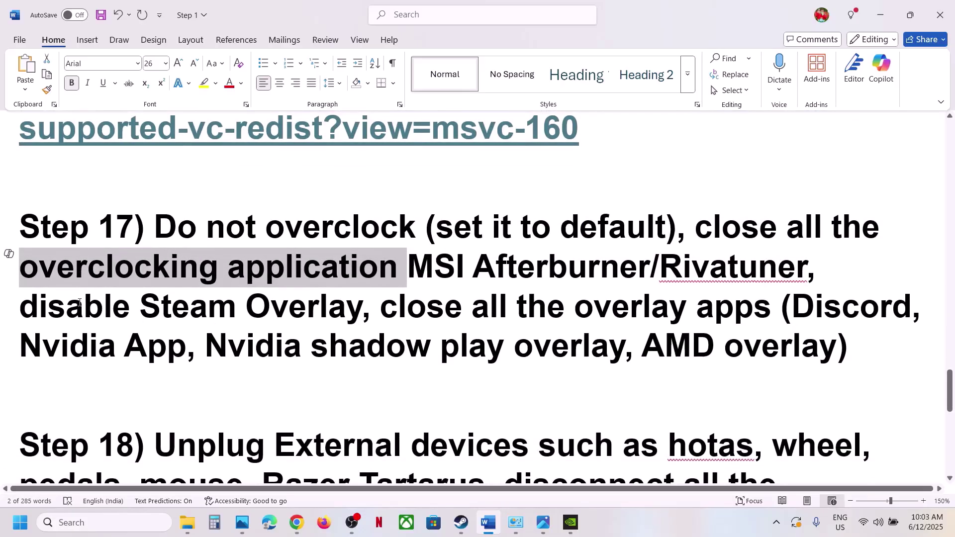
pyautogui.moveTo(79, 301); pyautogui.dragTo(237, 306)
# In Steam, switch Stellar Blade's in-game Steam Overlay on and off again in its properties, and return to the Word document.
pyautogui.hotkey('alt', 'Tab')
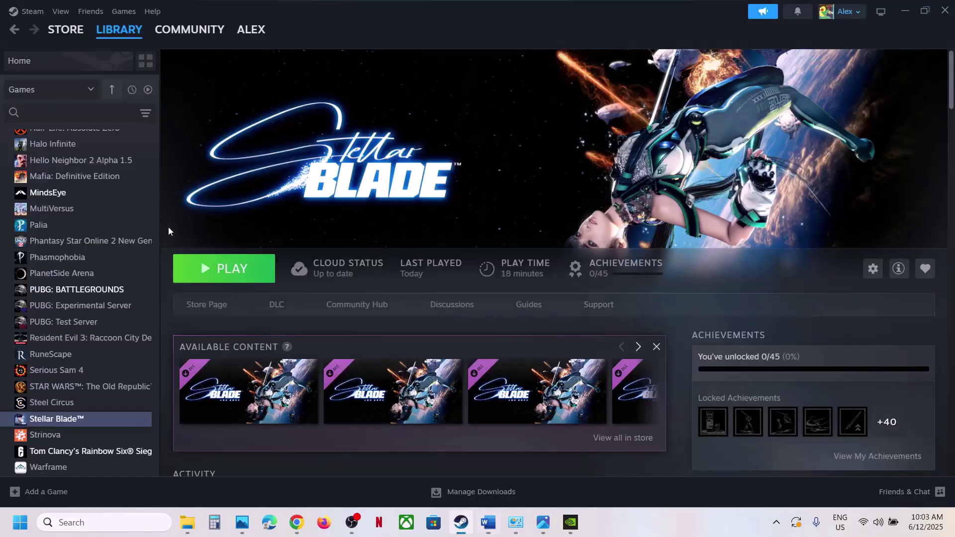
pyautogui.rightClick(78, 427)
pyautogui.click(92, 401)
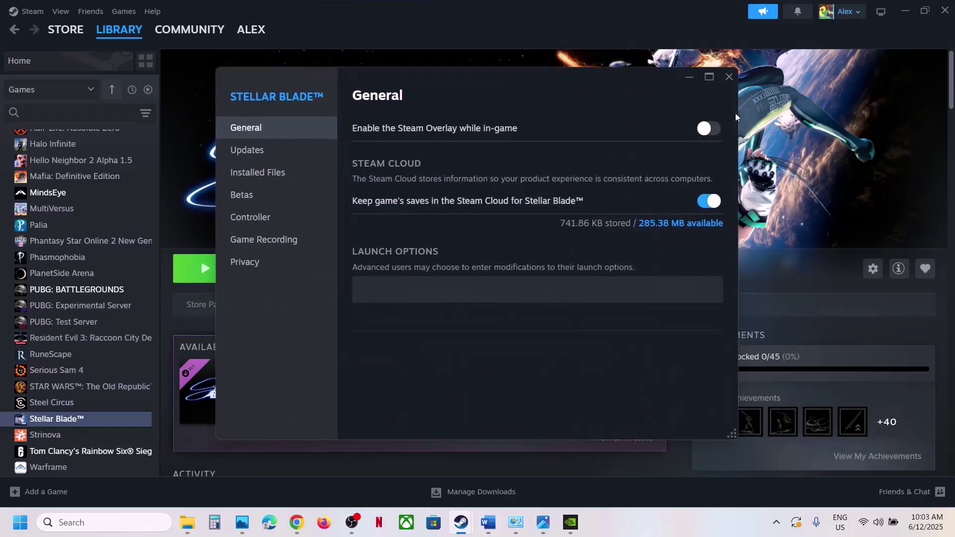
pyautogui.click(718, 130)
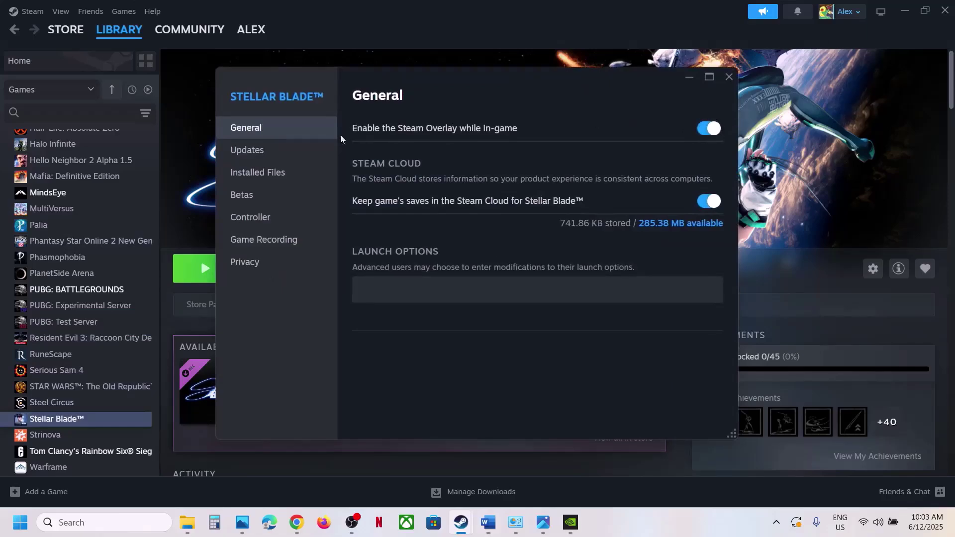
pyautogui.click(707, 130)
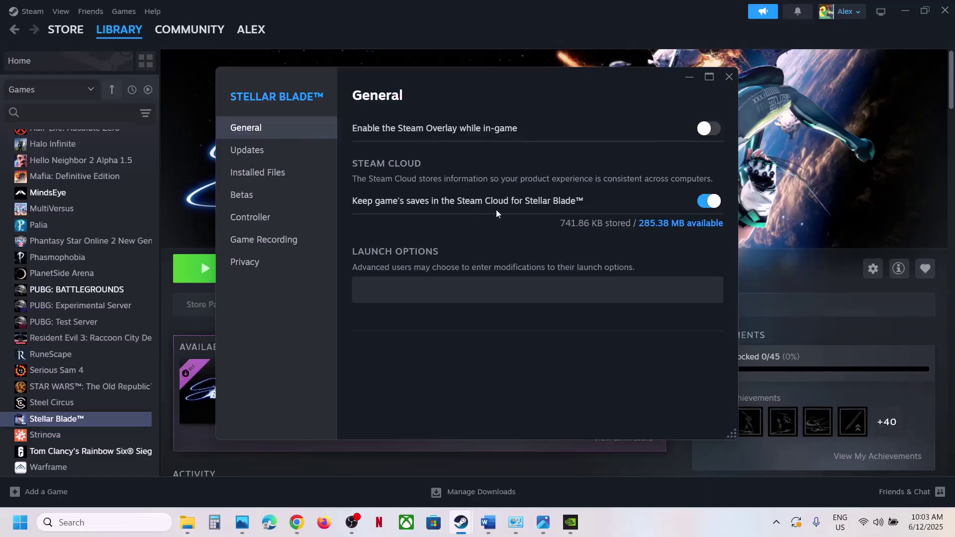
pyautogui.click(729, 77)
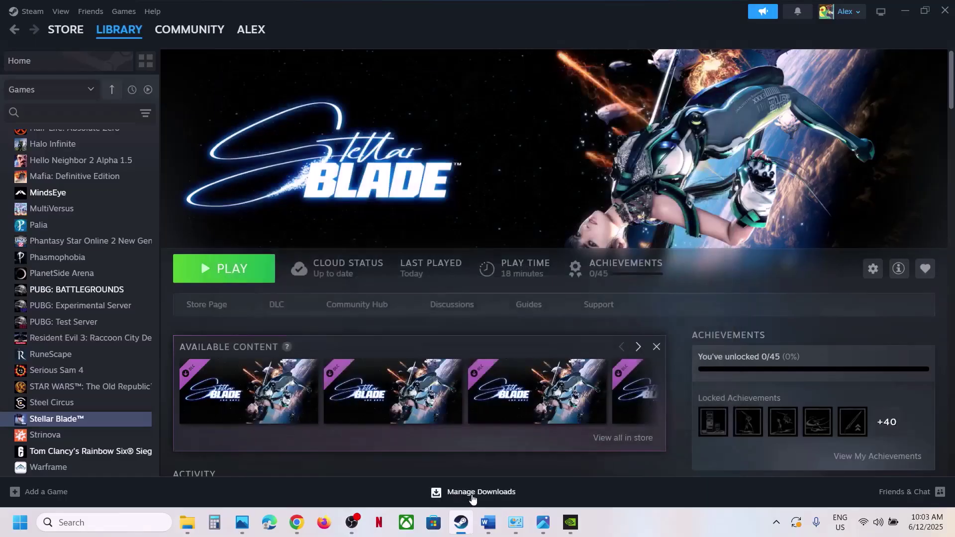
pyautogui.click(488, 522)
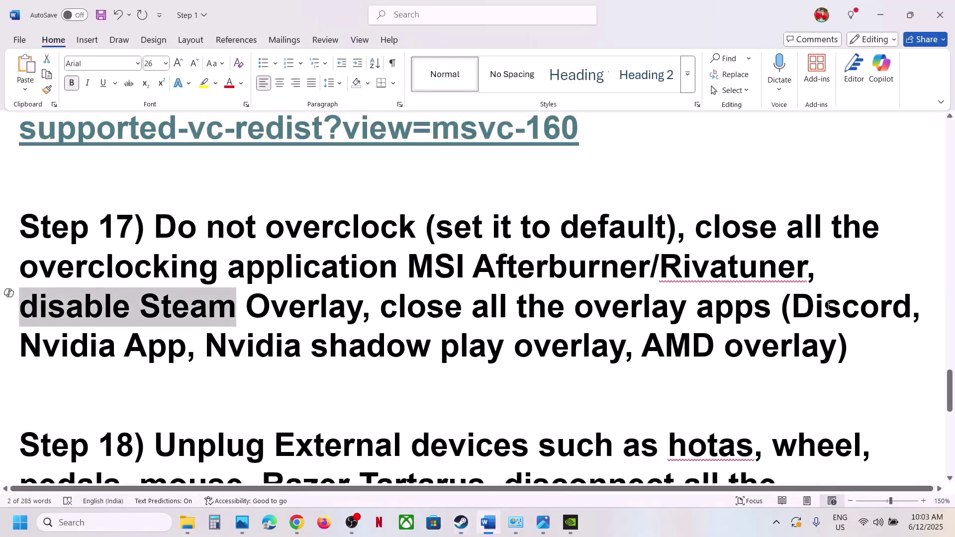